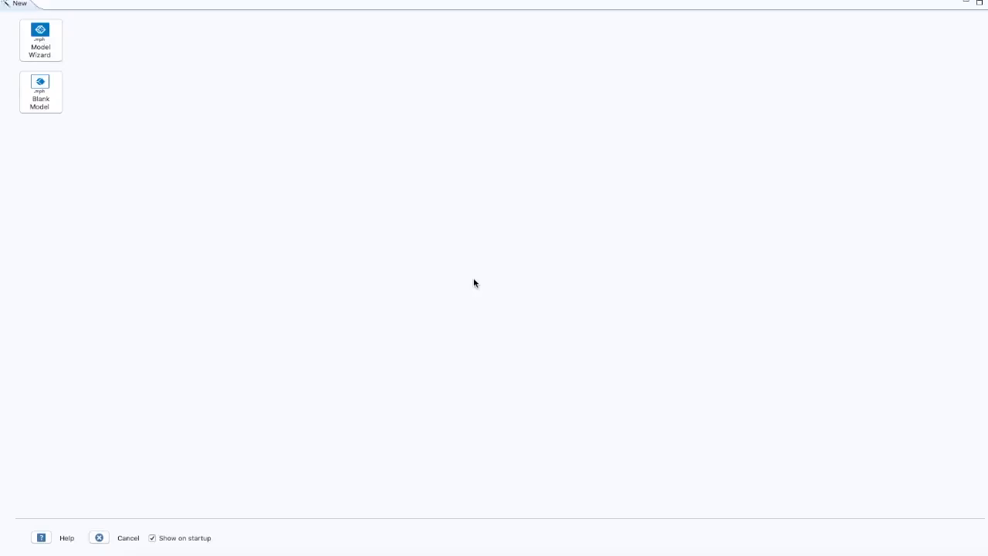
- Start a 2D model in the Model Wizard and add the Laminar Two-Phase Flow, Phase Field physics interface
{"action": "left_click", "coordinate": [52, 46]}
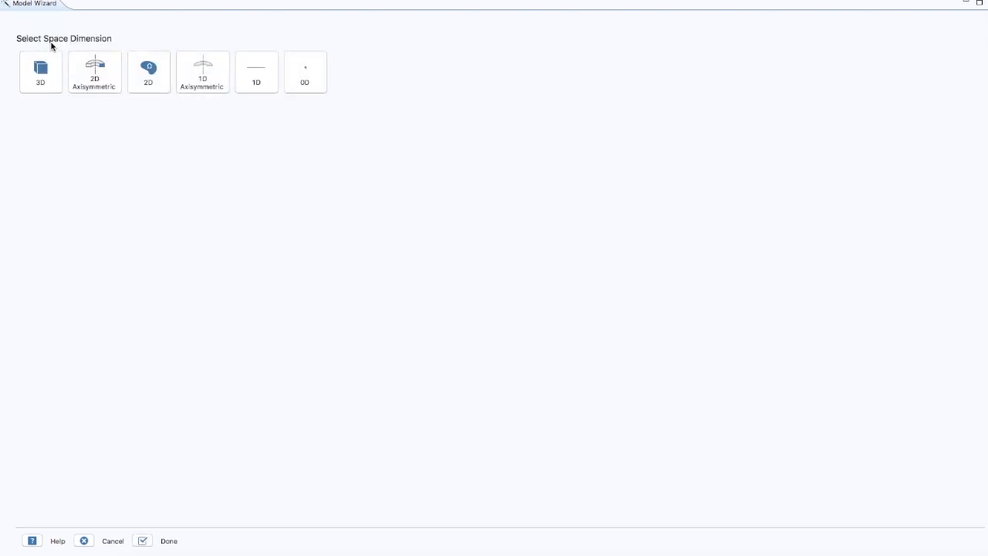
{"action": "left_click", "coordinate": [151, 67]}
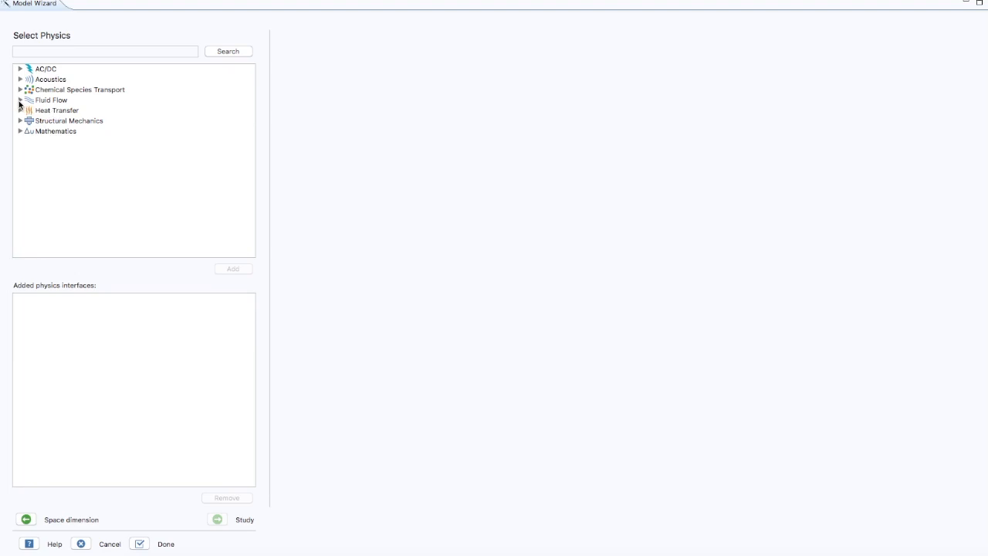
{"action": "left_click", "coordinate": [20, 101]}
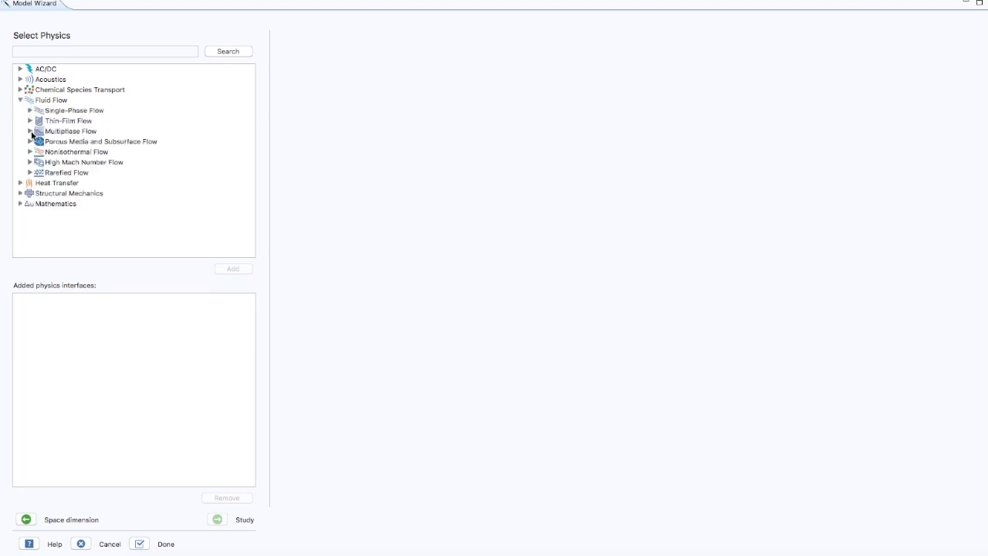
{"action": "left_click", "coordinate": [30, 132]}
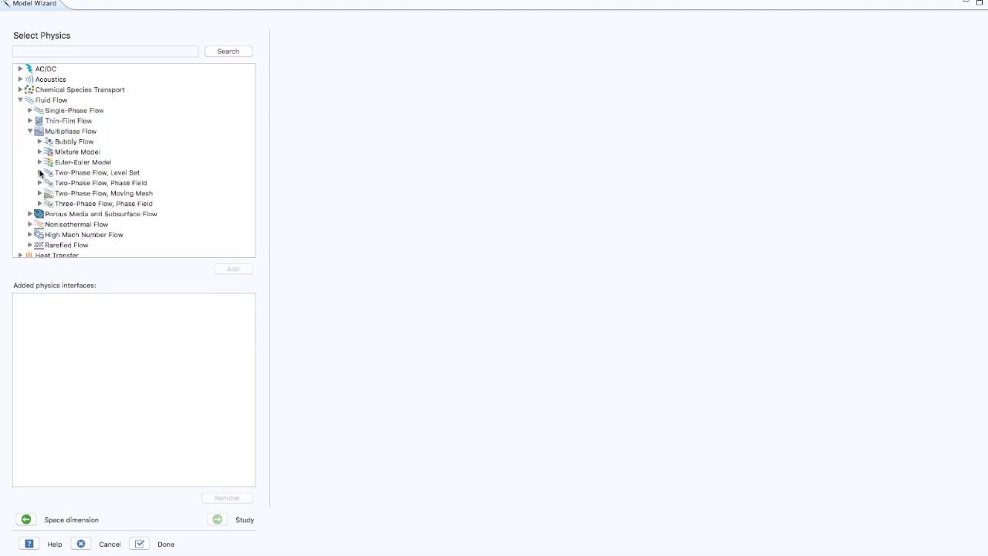
{"action": "left_click", "coordinate": [39, 183]}
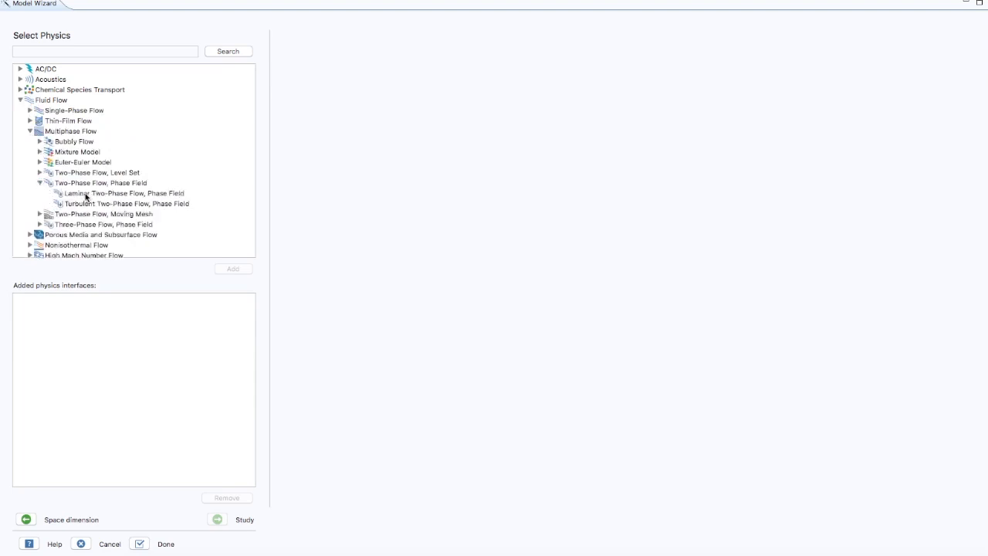
{"action": "left_click", "coordinate": [85, 194]}
{"action": "left_click", "coordinate": [234, 269]}
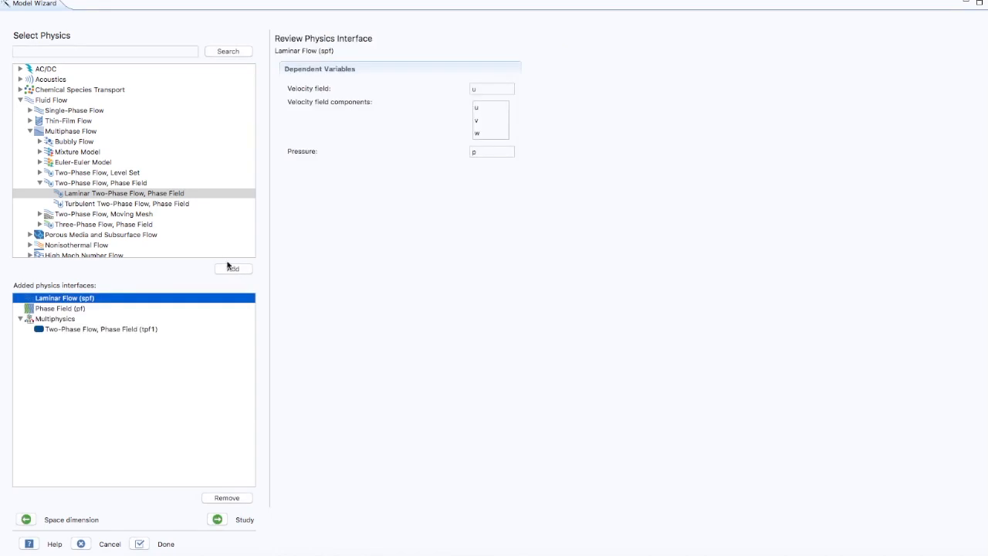
- Add the Nonisothermal Flow, Laminar Flow interface and remove the duplicate Laminar Flow (spf2) interface
{"action": "left_click", "coordinate": [30, 131]}
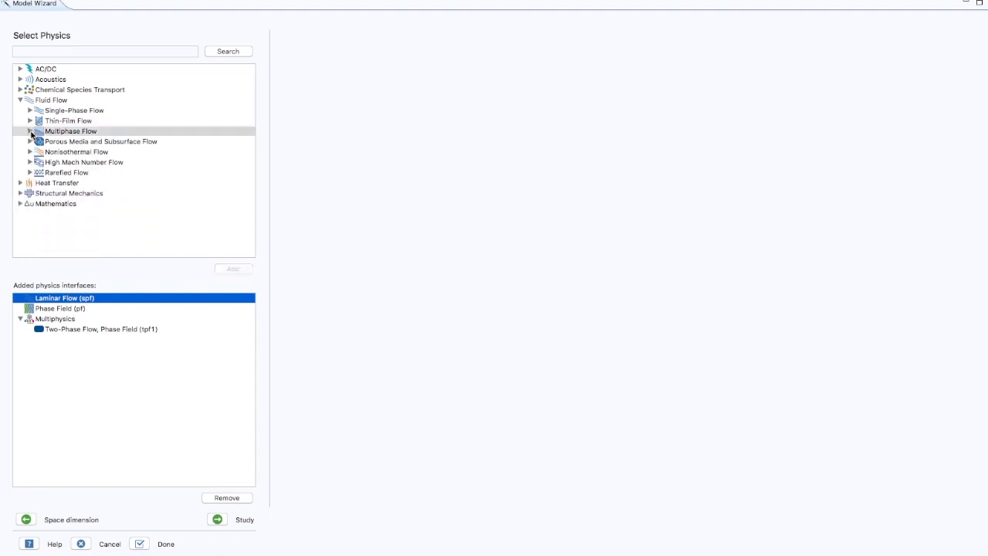
{"action": "left_click", "coordinate": [31, 154]}
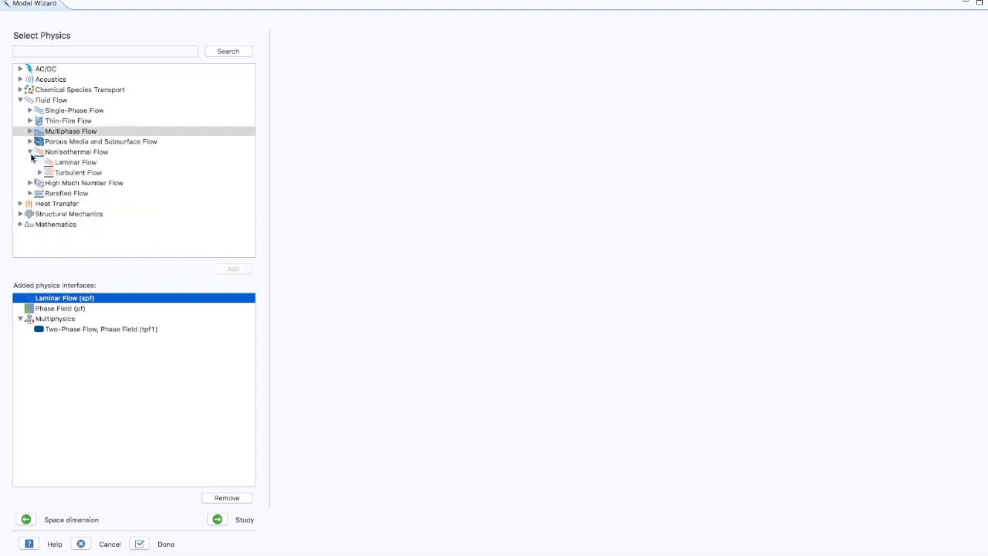
{"action": "left_click", "coordinate": [77, 164]}
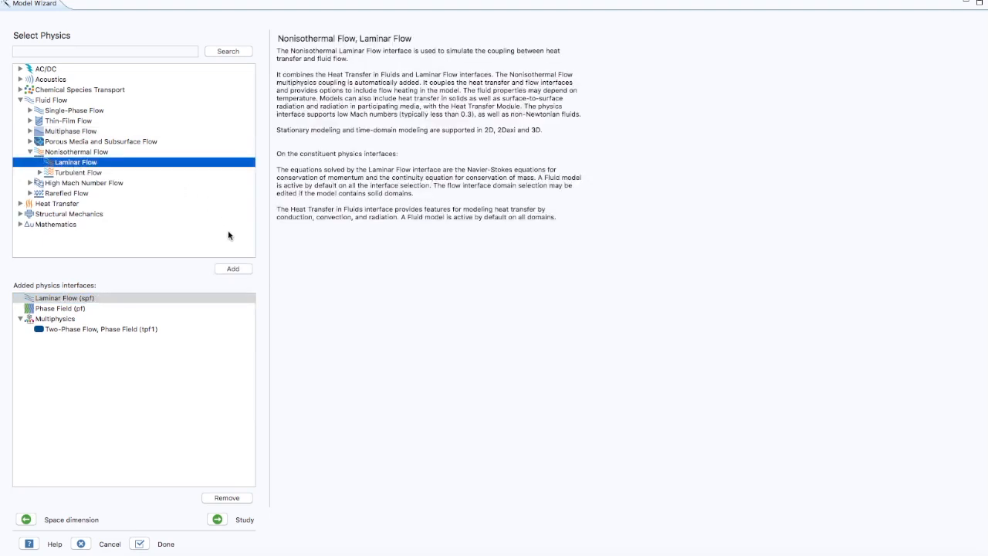
{"action": "left_click", "coordinate": [232, 270]}
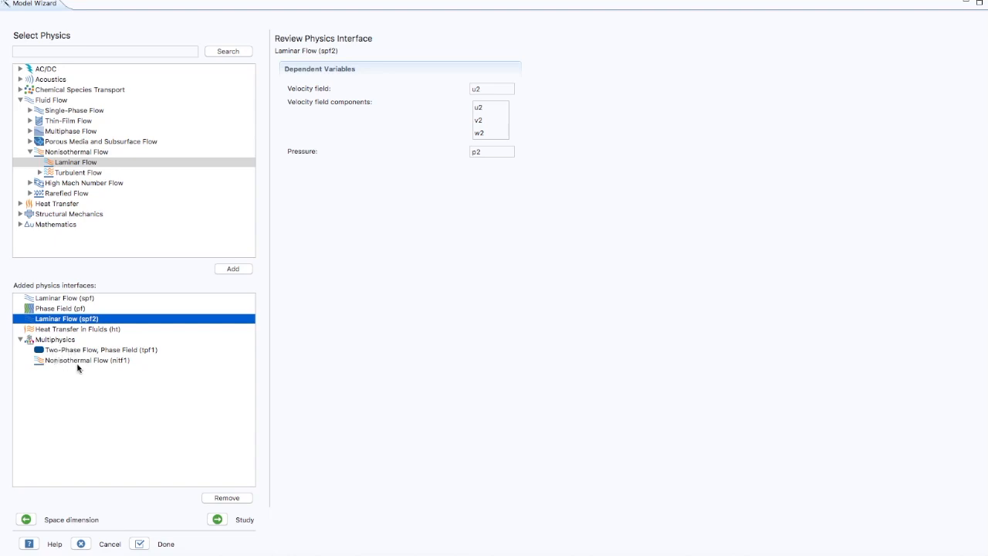
{"action": "left_click", "coordinate": [226, 498]}
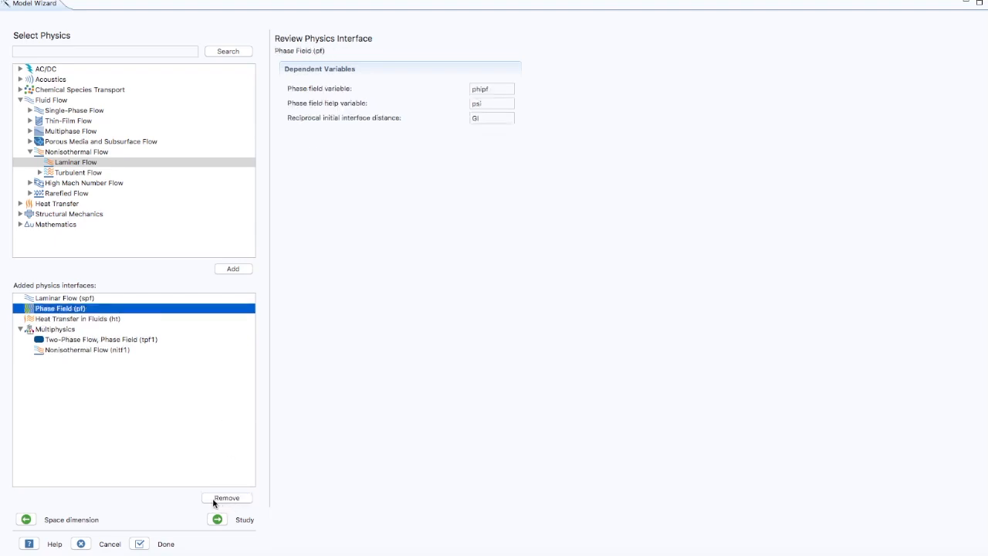
- Choose the Transient with Phase Initialization study and finish the wizard
{"action": "left_click", "coordinate": [221, 523]}
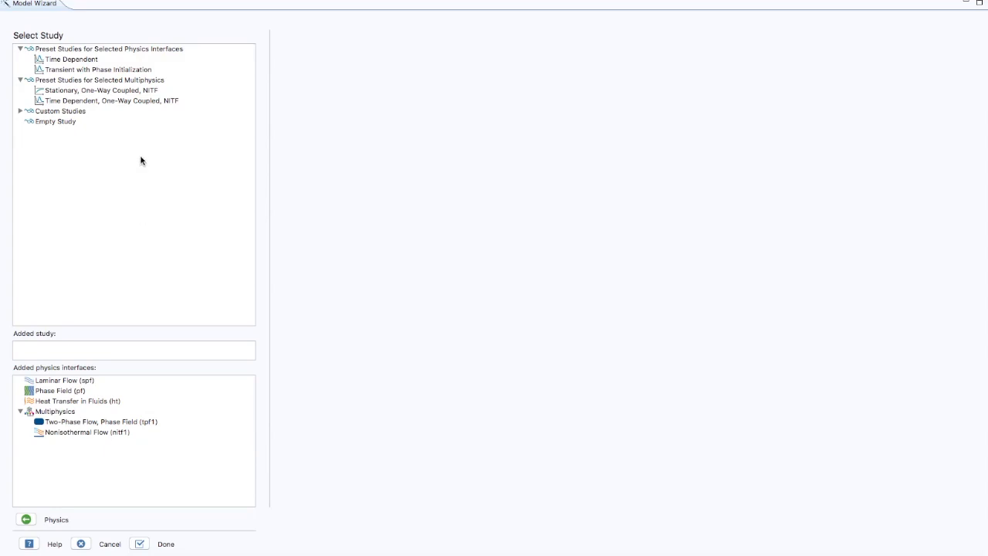
{"action": "left_click", "coordinate": [111, 70]}
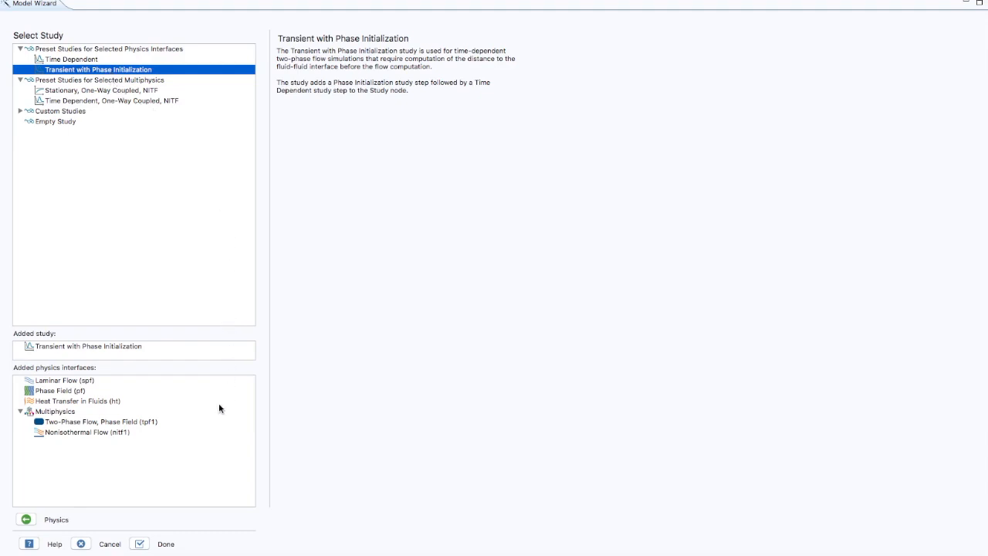
{"action": "left_click", "coordinate": [141, 544]}
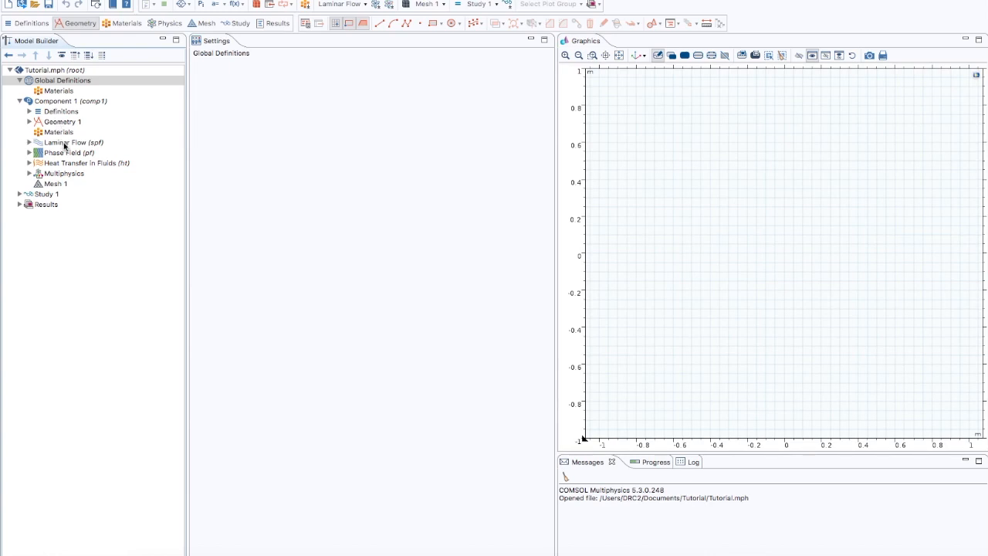
- Add a Parameters node under Global Definitions and load its entries from parameters.txt
{"action": "left_click", "coordinate": [29, 173]}
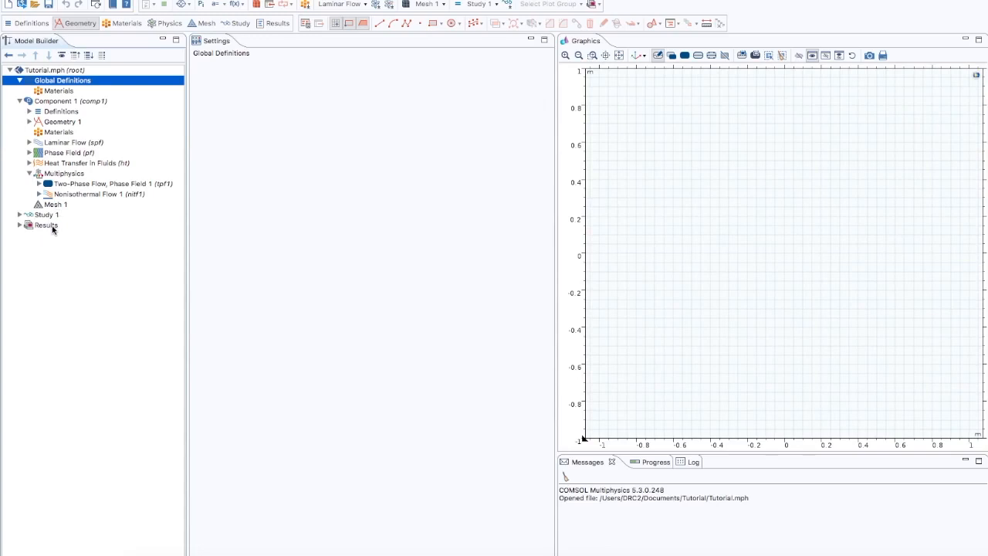
{"action": "right_click", "coordinate": [57, 80]}
{"action": "left_click", "coordinate": [68, 85]}
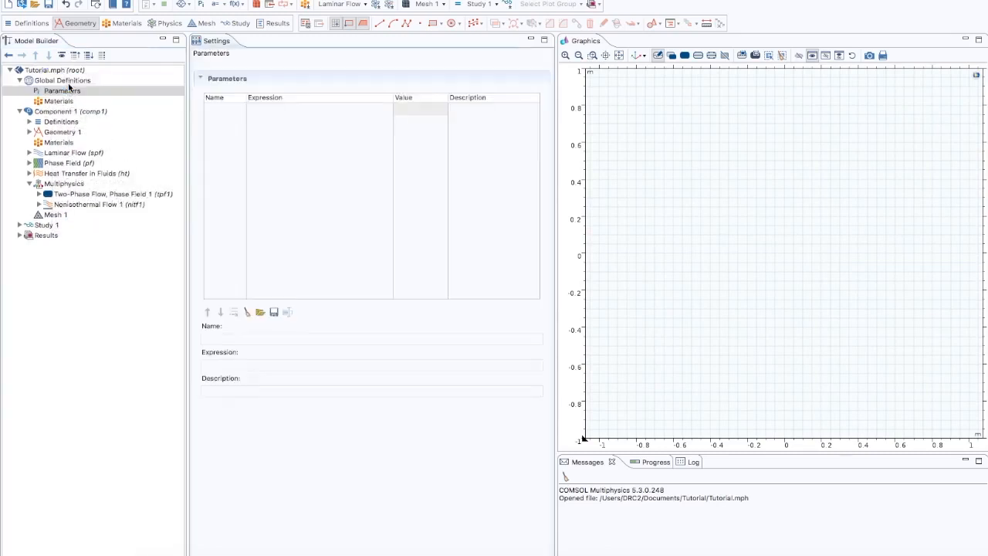
{"action": "left_click", "coordinate": [260, 312]}
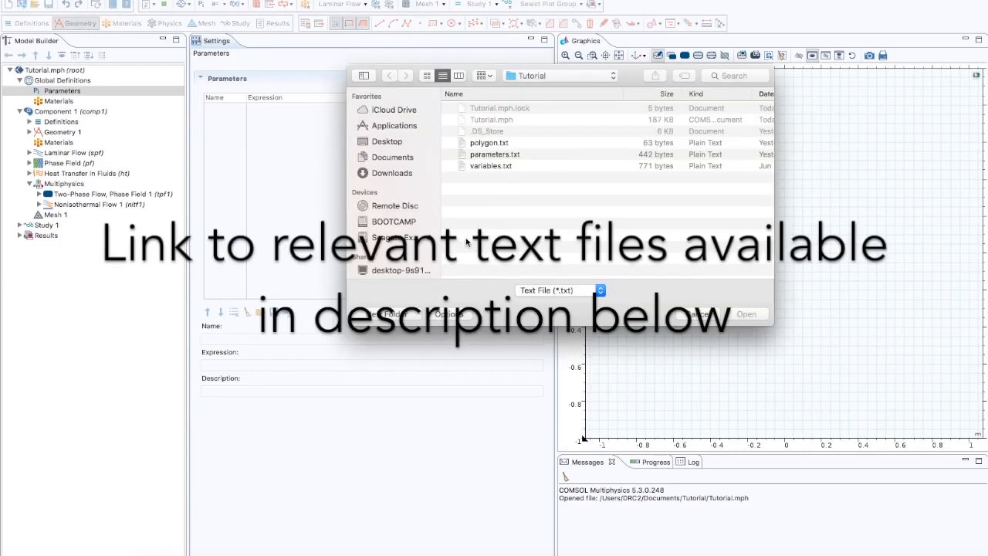
{"action": "left_click", "coordinate": [501, 157]}
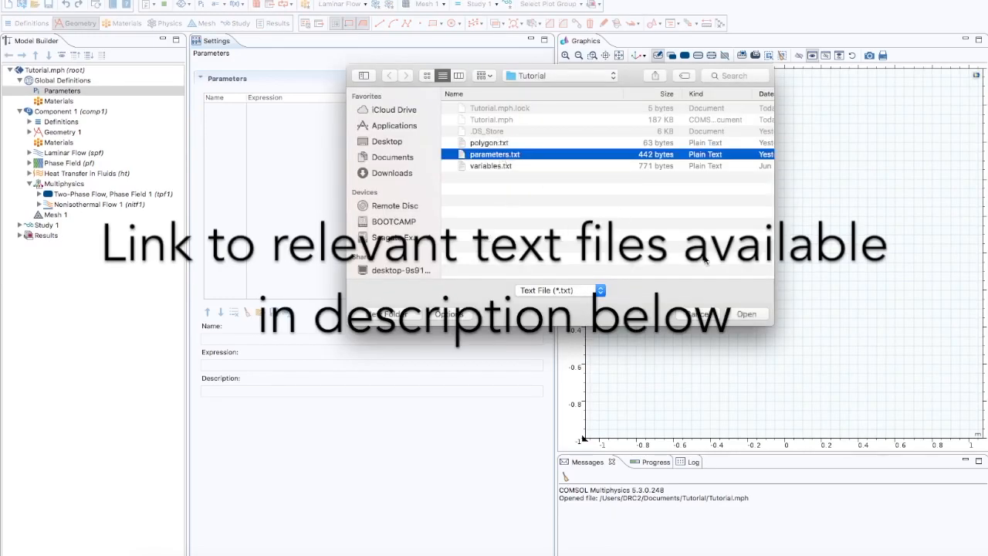
{"action": "left_click", "coordinate": [743, 314]}
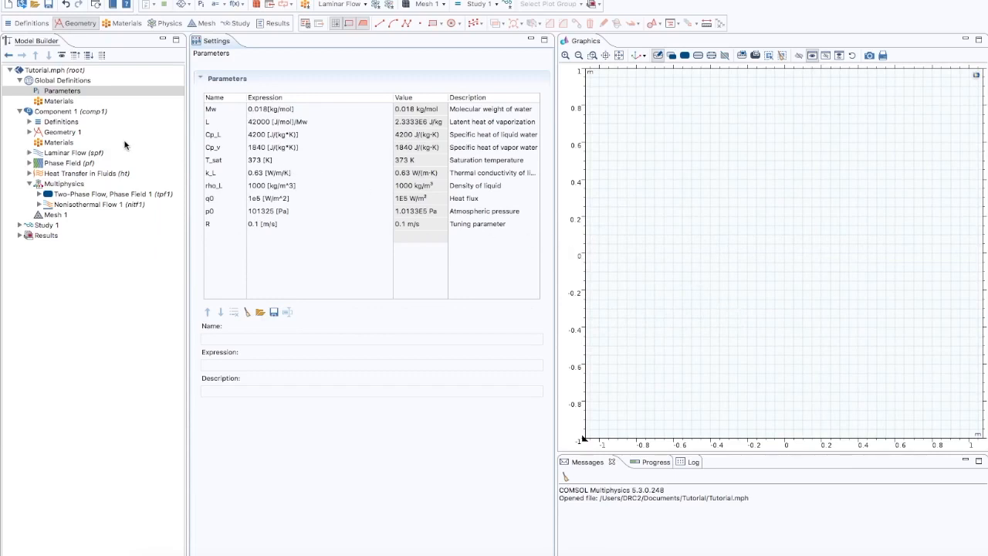
- Add a Variables node under the component's Definitions and load its entries from variables.txt
{"action": "left_click", "coordinate": [63, 122]}
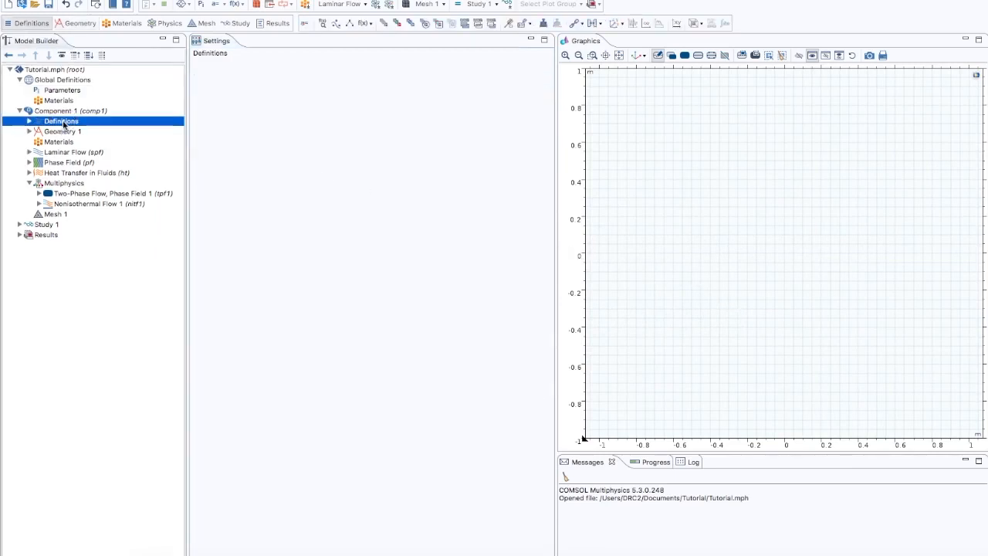
{"action": "right_click", "coordinate": [64, 123]}
{"action": "left_click", "coordinate": [74, 130]}
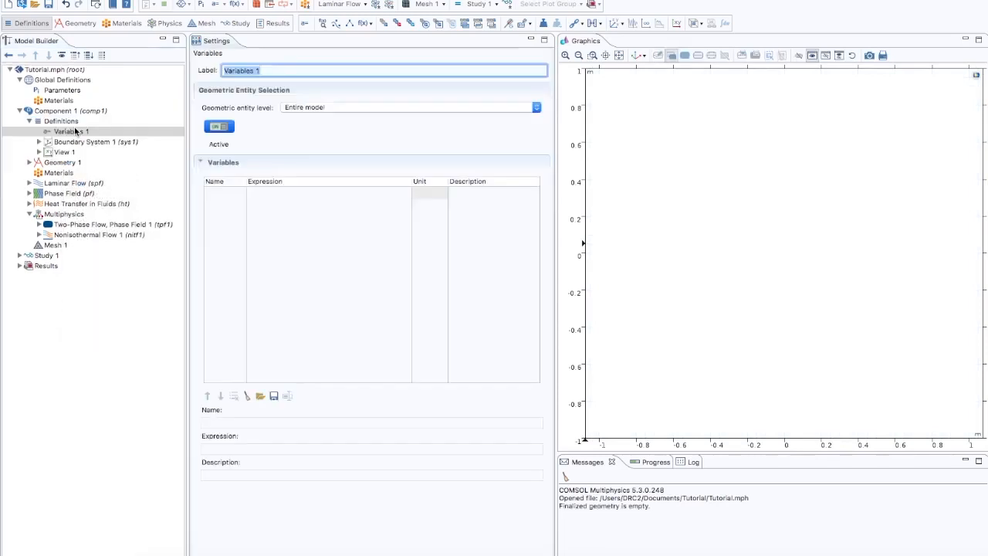
{"action": "left_click", "coordinate": [261, 396]}
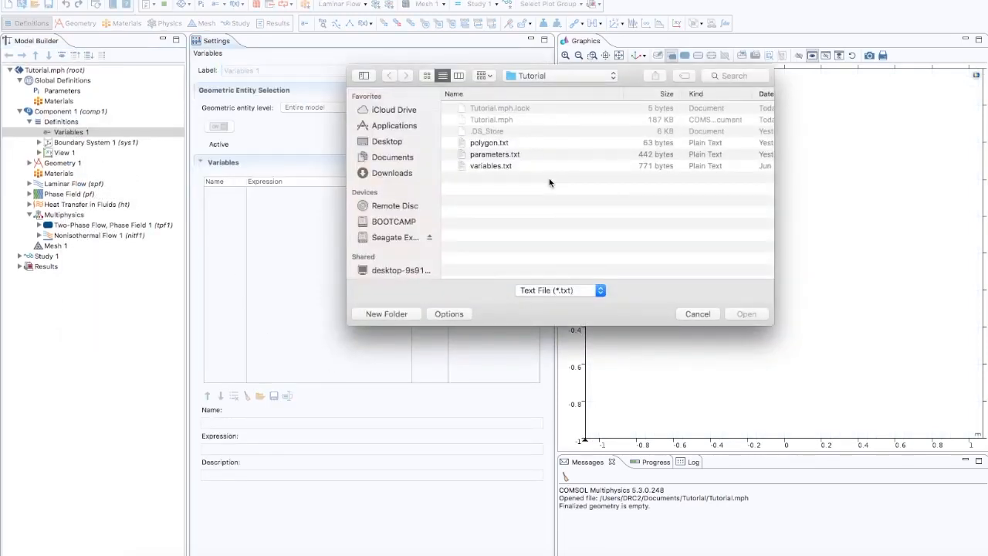
{"action": "left_click", "coordinate": [525, 168]}
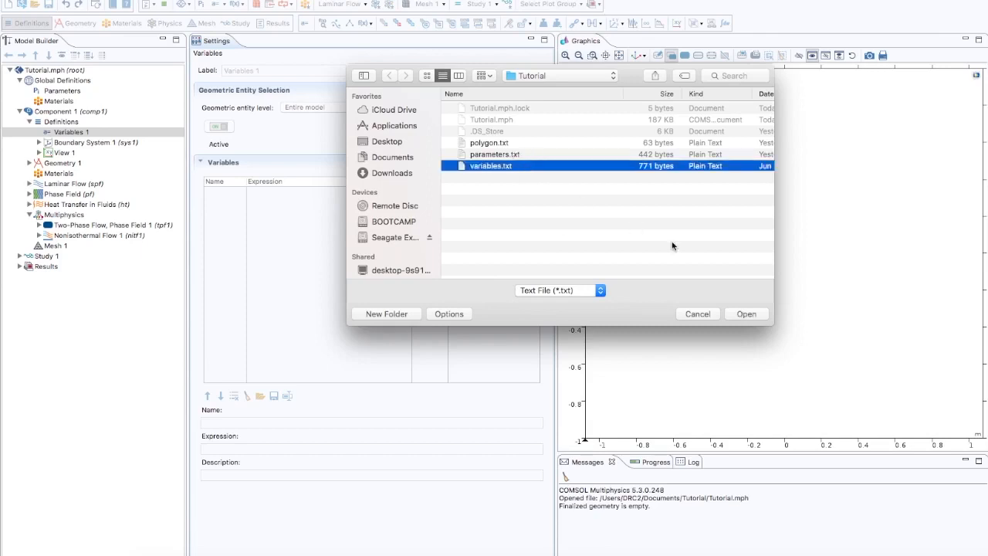
{"action": "left_click", "coordinate": [746, 313]}
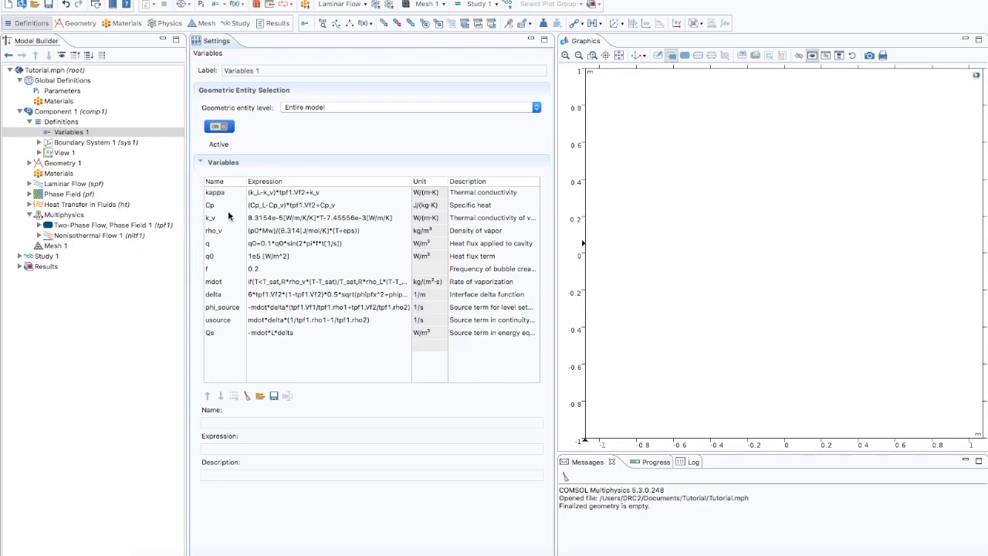
- Add a rectangle to Geometry 1 with width 50 [mm] and height 0.05 m, and build all objects
{"action": "left_click", "coordinate": [65, 165]}
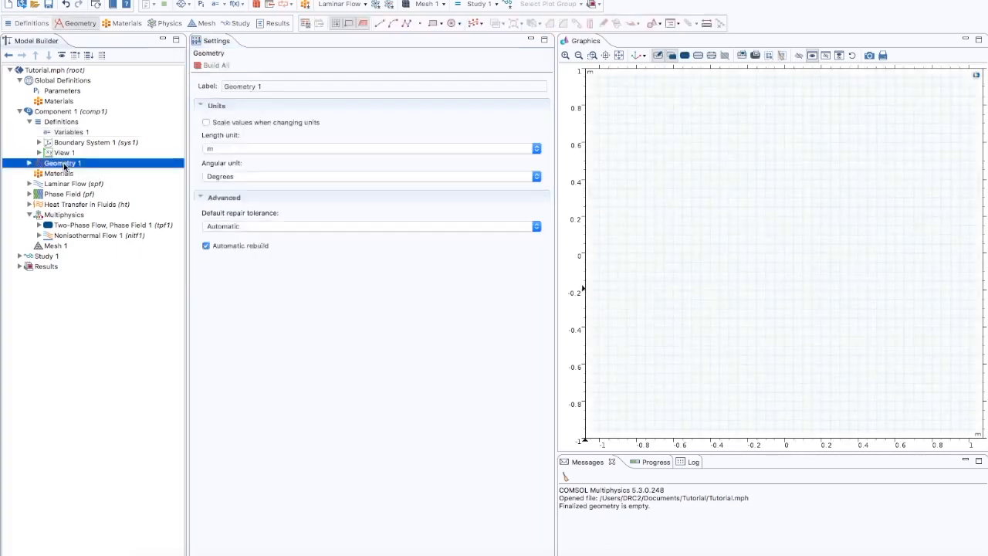
{"action": "right_click", "coordinate": [65, 165]}
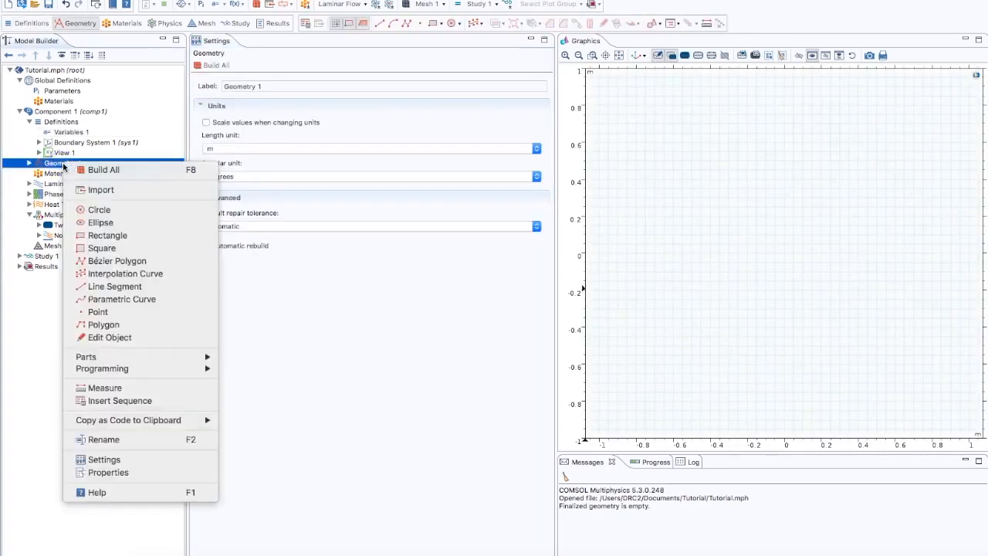
{"action": "left_click", "coordinate": [103, 235]}
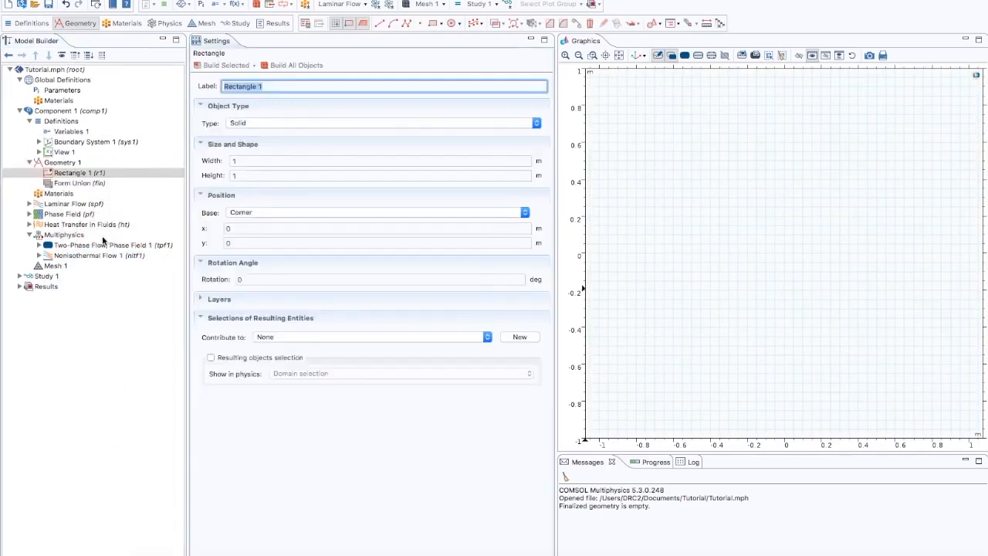
{"action": "left_click", "coordinate": [245, 161]}
{"action": "double_click", "coordinate": [231, 162]}
{"action": "type", "text": "0.05"}
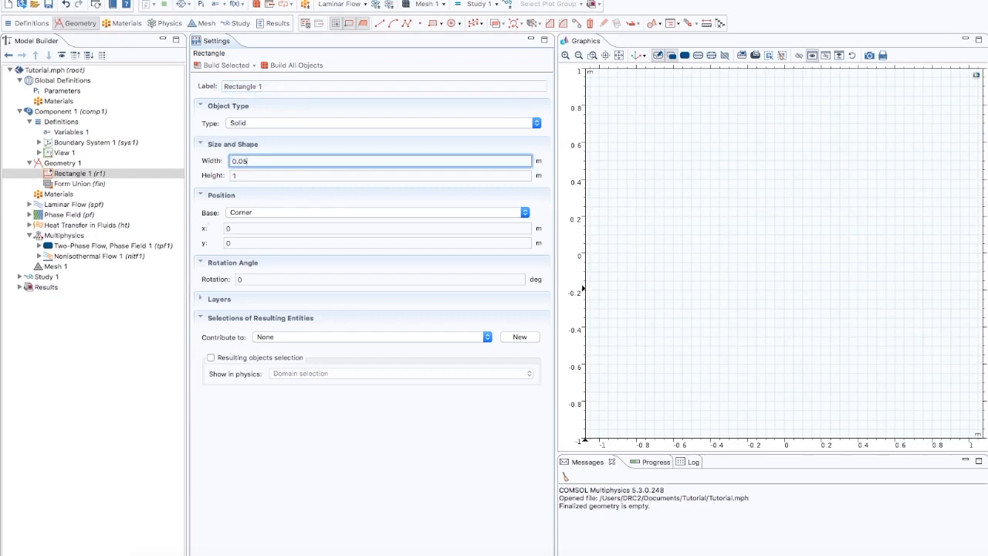
{"action": "key", "text": "Tab"}
{"action": "type", "text": "0."}
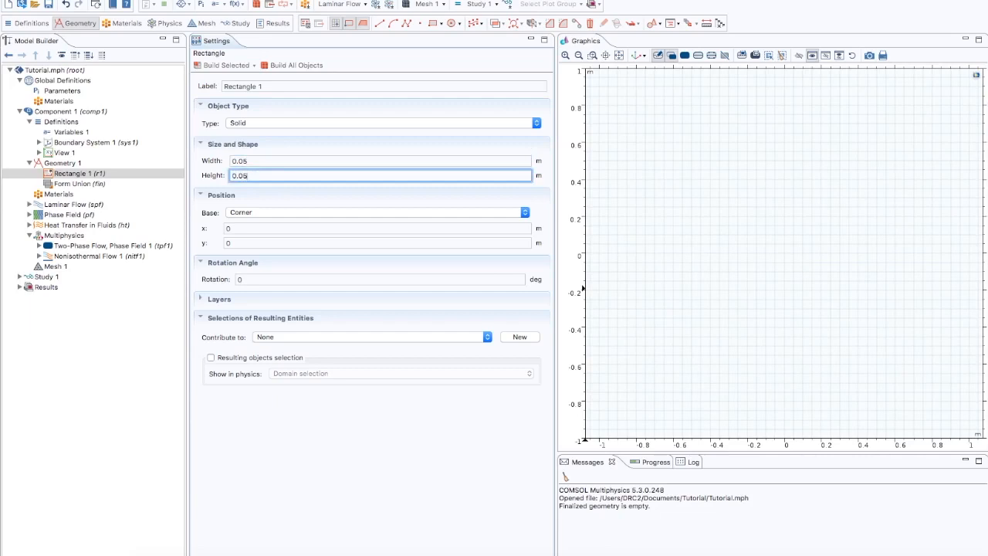
{"action": "double_click", "coordinate": [231, 161]}
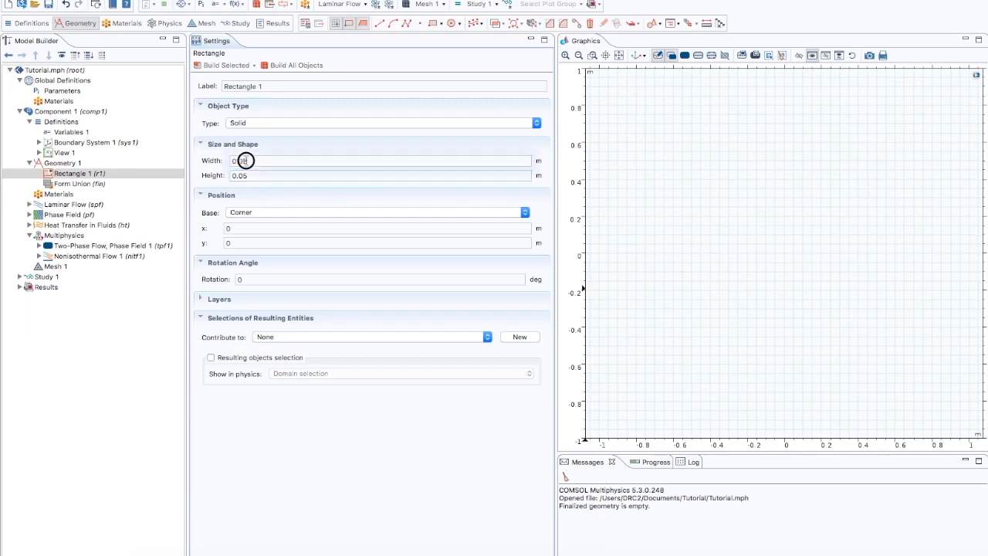
{"action": "type", "text": "50 "}
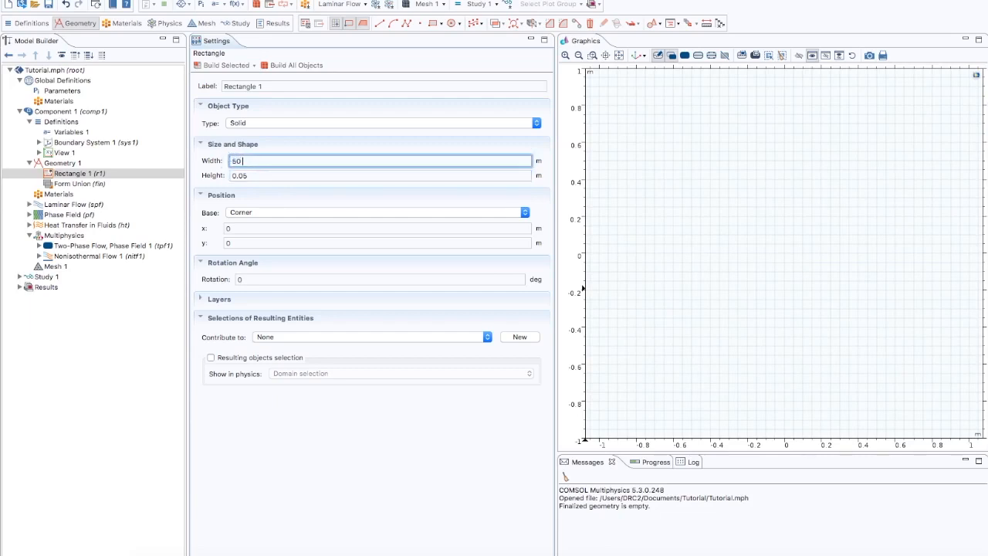
{"action": "type", "text": "[mm"}
{"action": "left_click", "coordinate": [299, 67]}
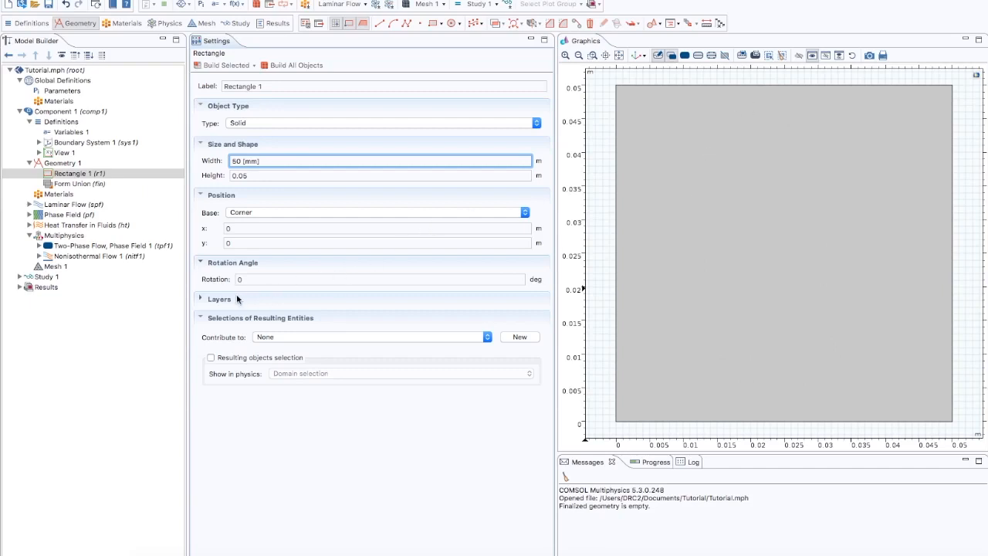
- Add a layer of thickness 25 [mm] to the rectangle and build all objects
{"action": "left_click", "coordinate": [201, 299]}
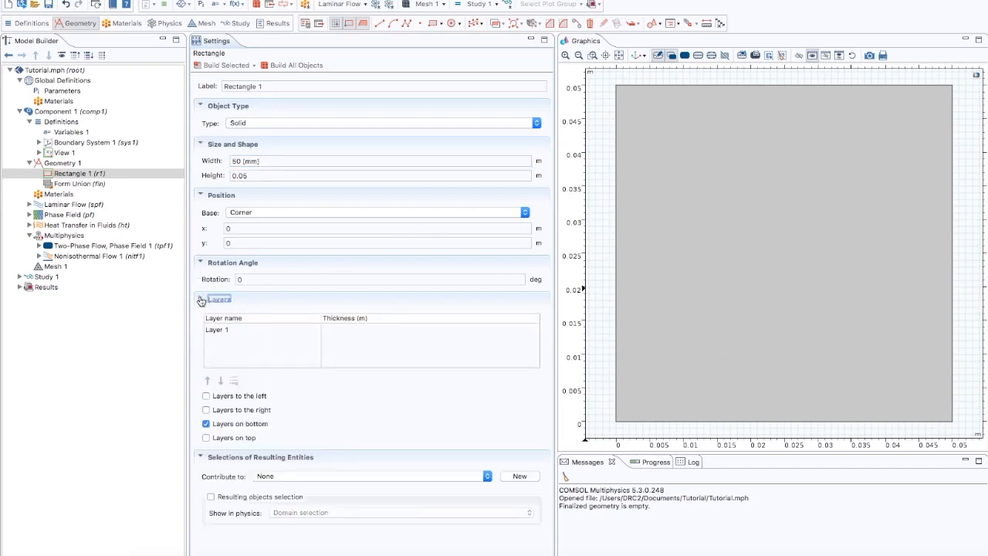
{"action": "left_click", "coordinate": [200, 300]}
{"action": "left_click", "coordinate": [201, 300]}
{"action": "left_click", "coordinate": [335, 330]}
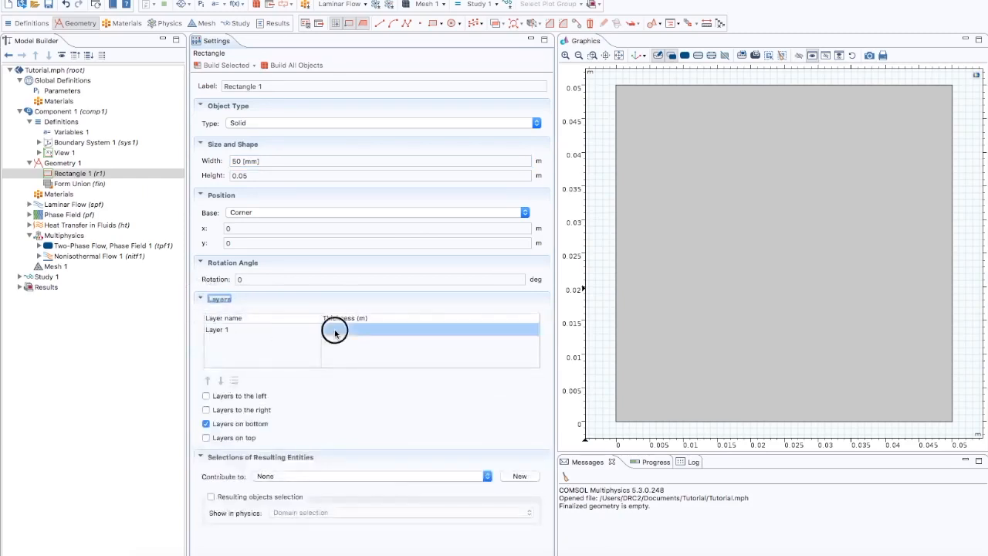
{"action": "type", "text": "25 "}
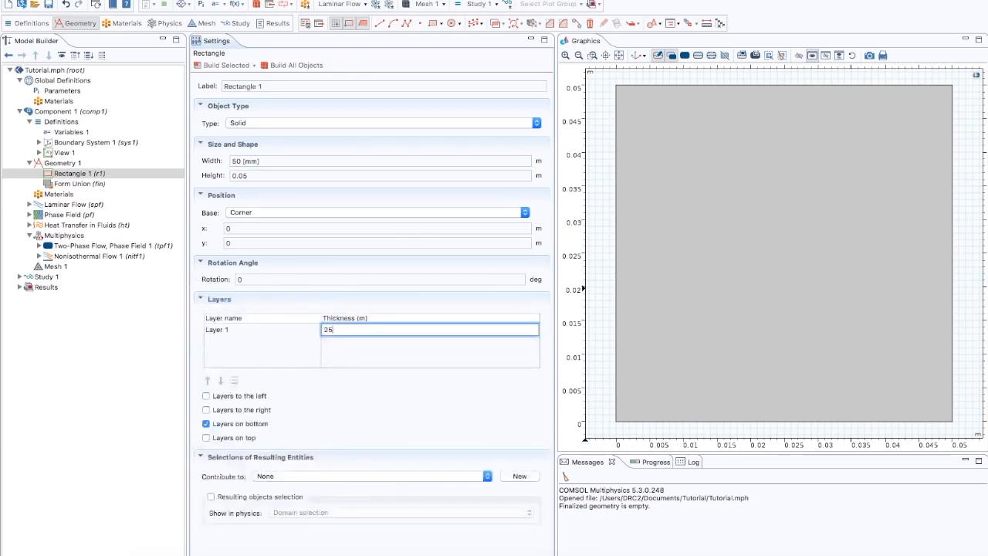
{"action": "type", "text": "[mm]"}
{"action": "left_click", "coordinate": [292, 66]}
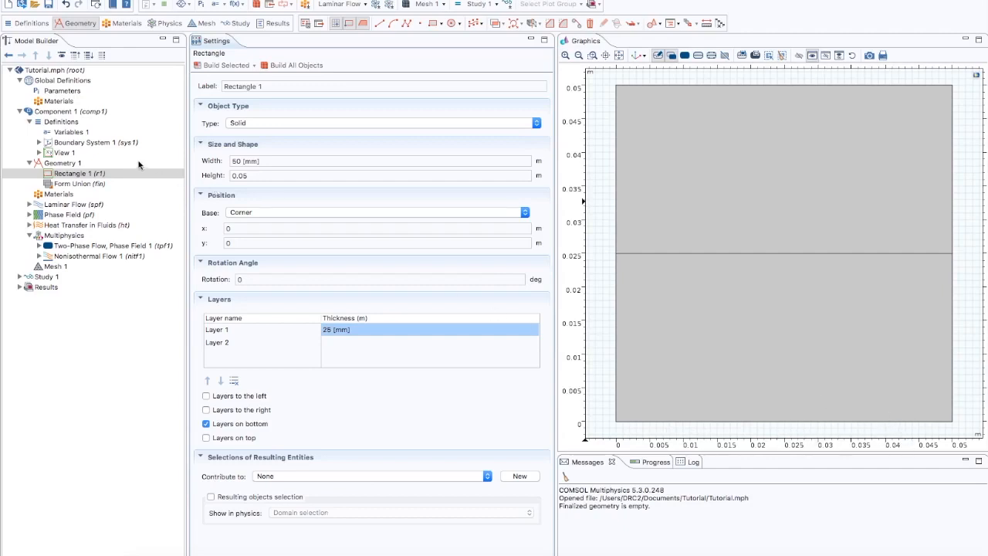
- Add a polygon to Geometry 1 with coordinates loaded from the file polygon.txt and build all objects
{"action": "left_click", "coordinate": [73, 163]}
{"action": "right_click", "coordinate": [72, 164]}
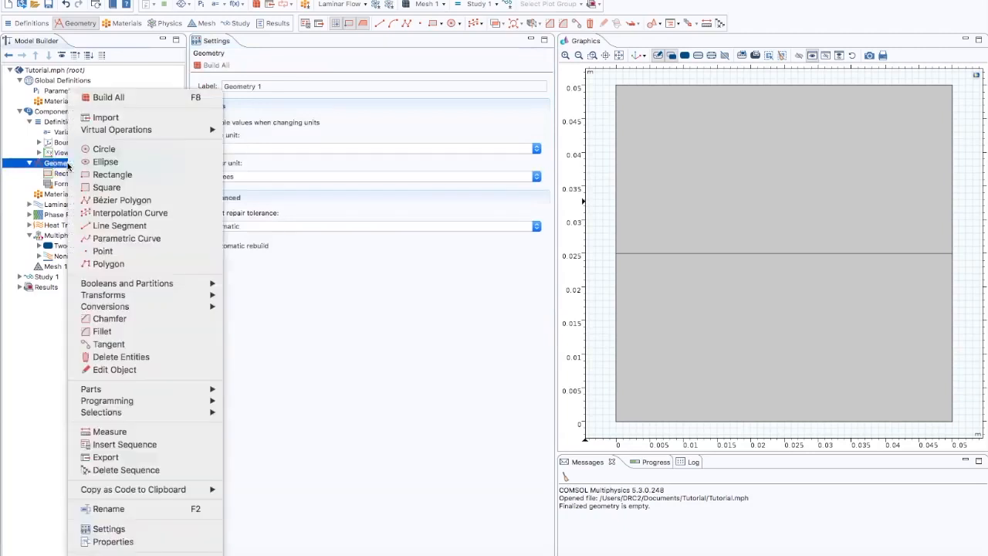
{"action": "left_click", "coordinate": [110, 263]}
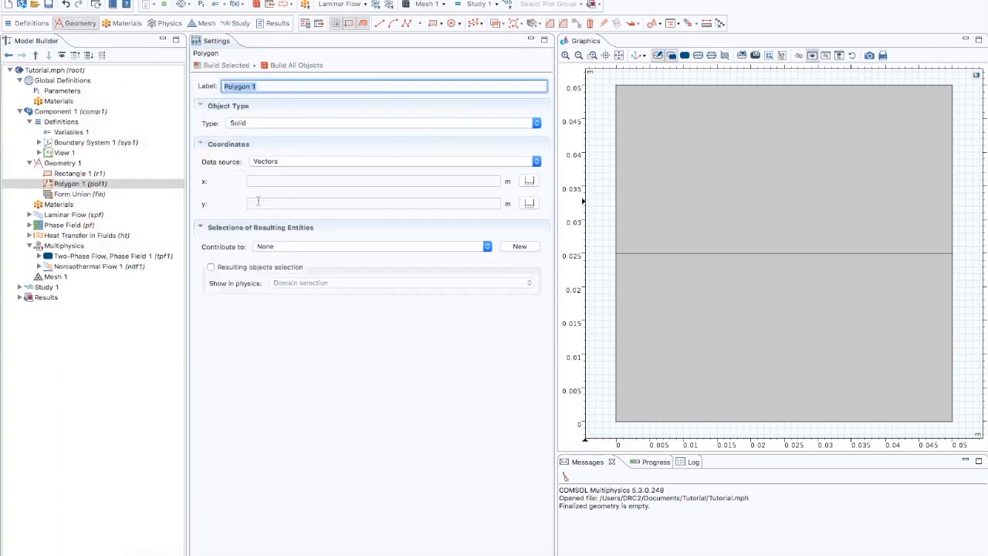
{"action": "left_click", "coordinate": [284, 163]}
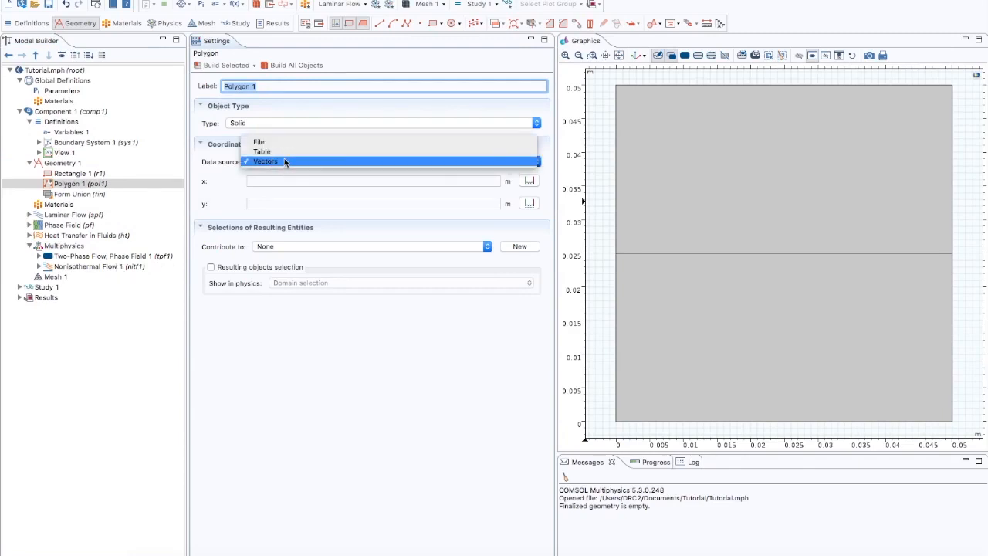
{"action": "left_click", "coordinate": [276, 142]}
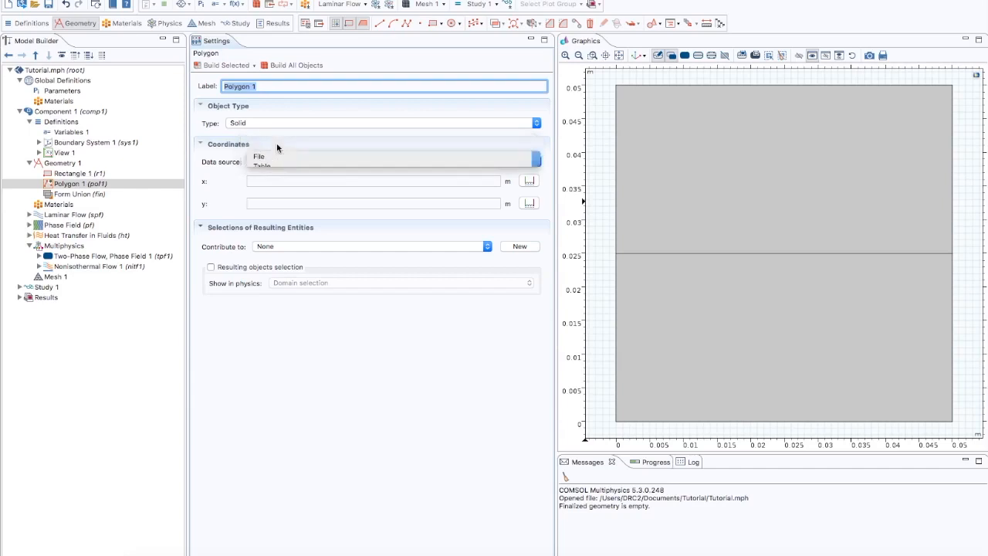
{"action": "left_click", "coordinate": [277, 194]}
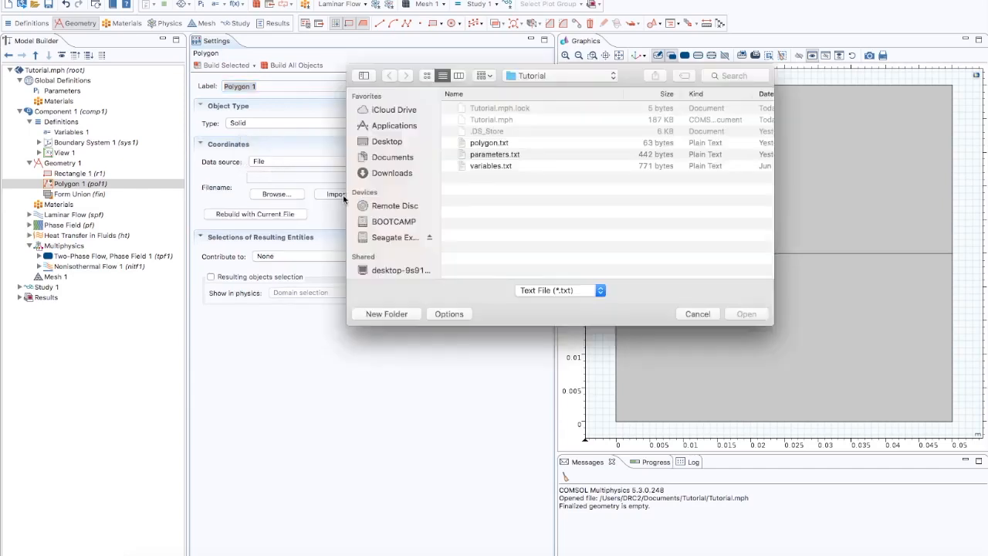
{"action": "left_click", "coordinate": [508, 144]}
{"action": "left_click", "coordinate": [745, 313]}
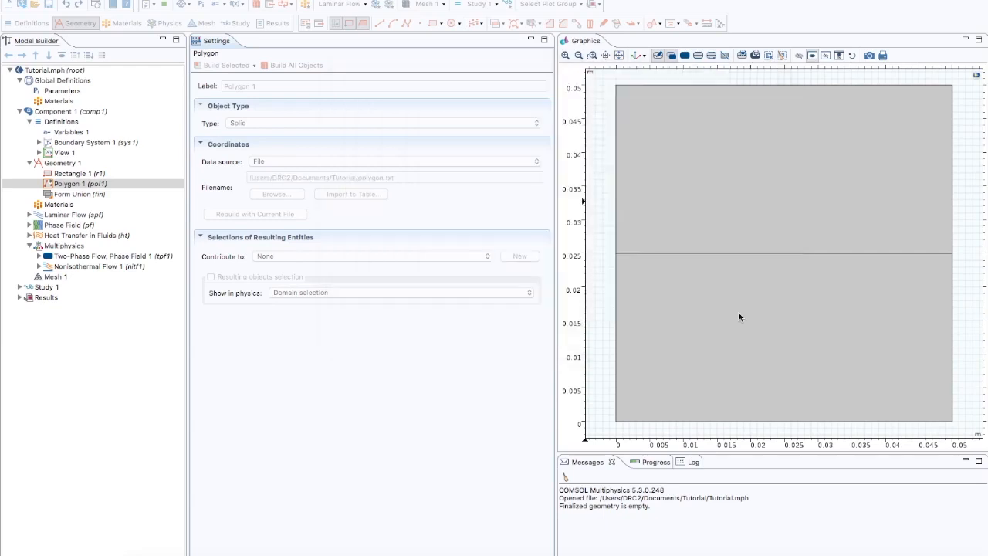
{"action": "left_click", "coordinate": [288, 65]}
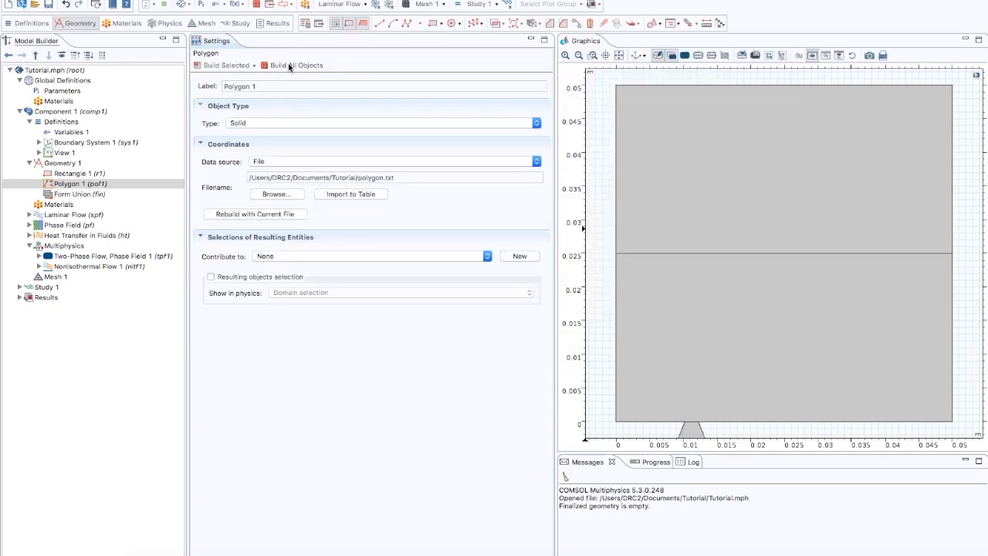
- Add a circle of radius 3 [mm] centred at x 0.01125, y -4e-3 and build all objects
{"action": "left_click", "coordinate": [620, 54]}
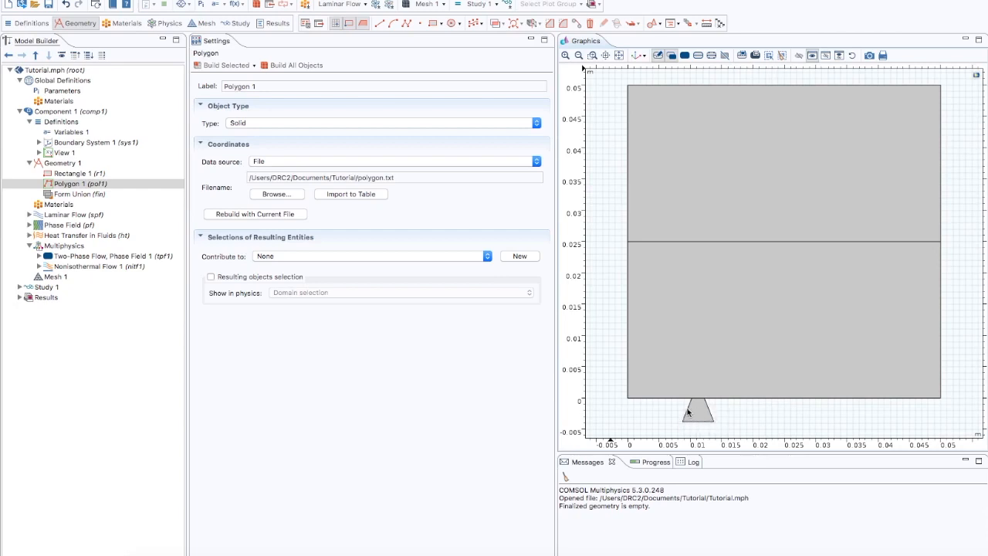
{"action": "left_click", "coordinate": [73, 165]}
{"action": "right_click", "coordinate": [72, 164]}
{"action": "left_click", "coordinate": [103, 148]}
{"action": "double_click", "coordinate": [252, 161]}
{"action": "type", "text": "3 [mm"}
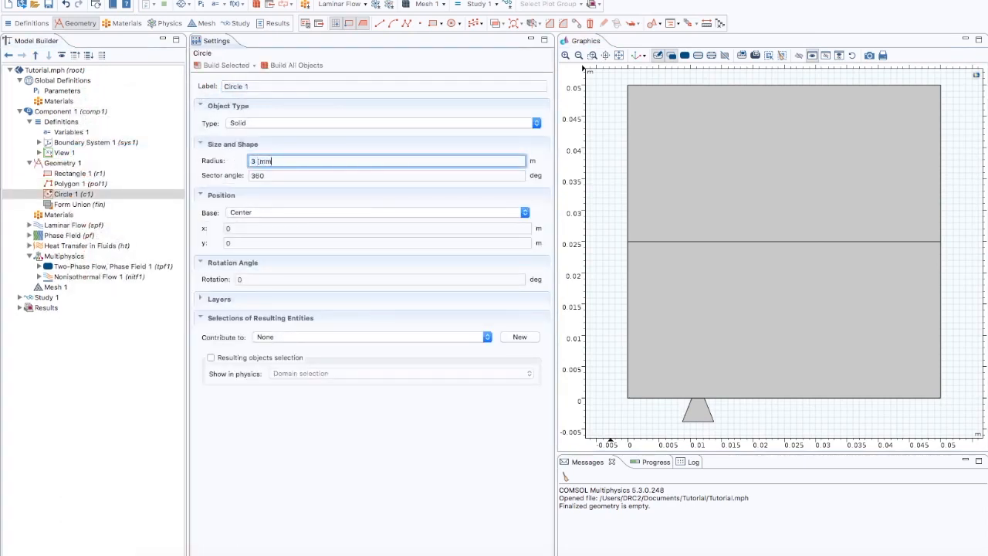
{"action": "type", "text": "]"}
{"action": "left_click", "coordinate": [229, 228]}
{"action": "left_click_drag", "start_coordinate": [230, 229], "coordinate": [221, 231]}
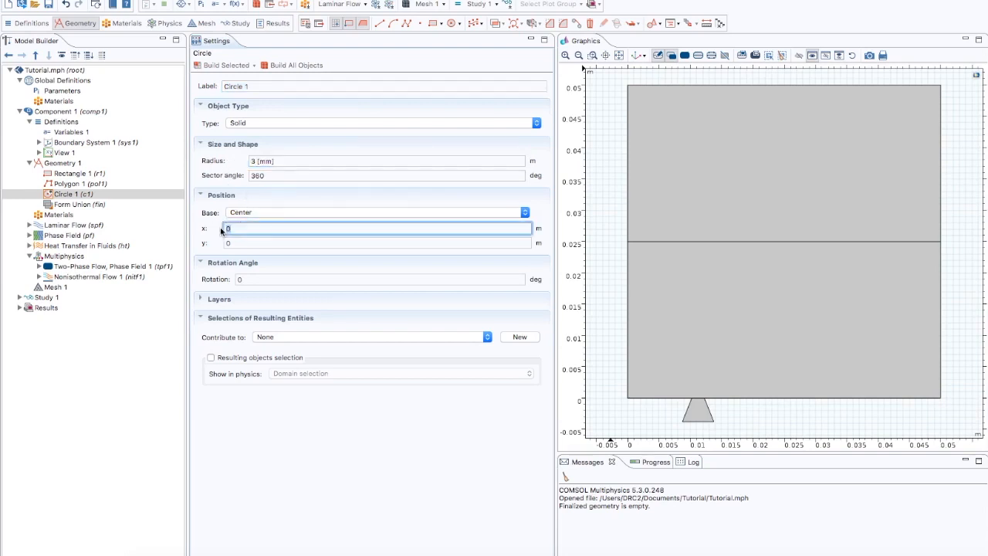
{"action": "type", "text": "0.01125"}
{"action": "key", "text": "Tab"}
{"action": "type", "text": "-4e-3"}
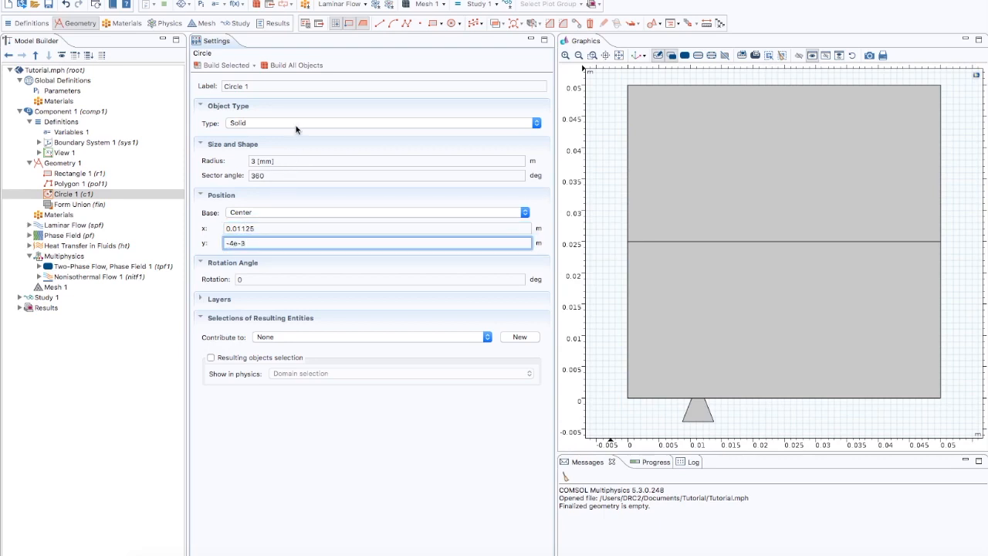
{"action": "left_click", "coordinate": [294, 65]}
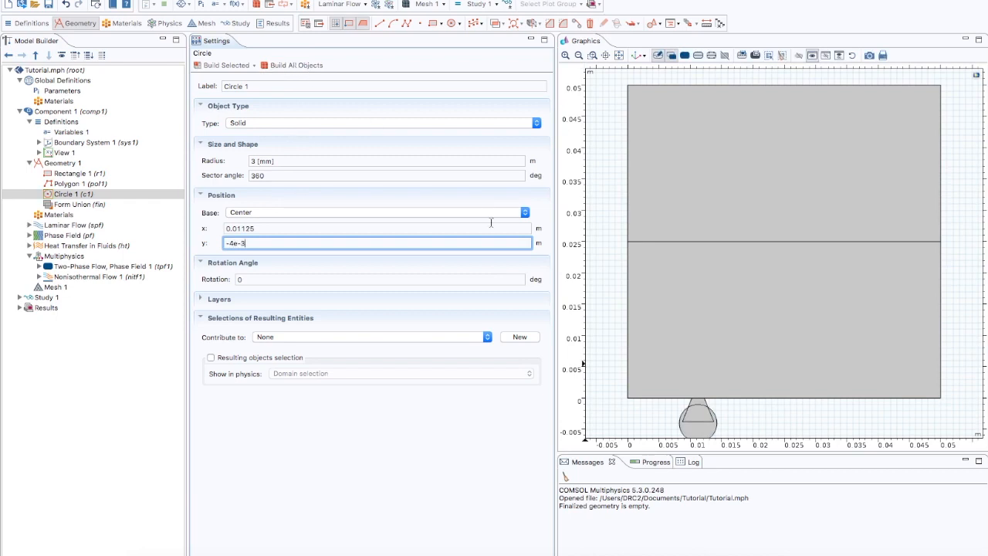
- Compose the polygon and circle with the set formula pol1+pol1*c1 and build all objects
{"action": "left_click", "coordinate": [618, 56]}
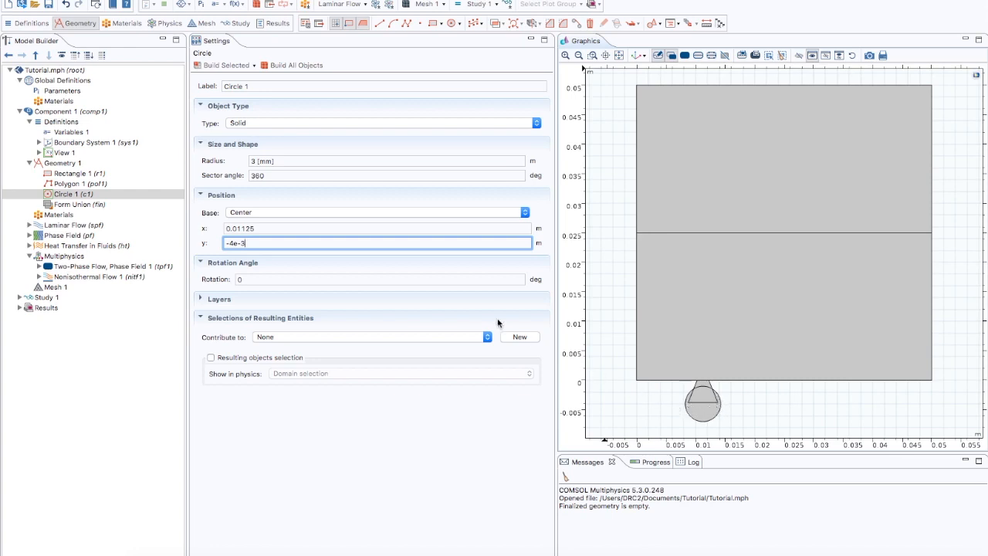
{"action": "left_click", "coordinate": [70, 164]}
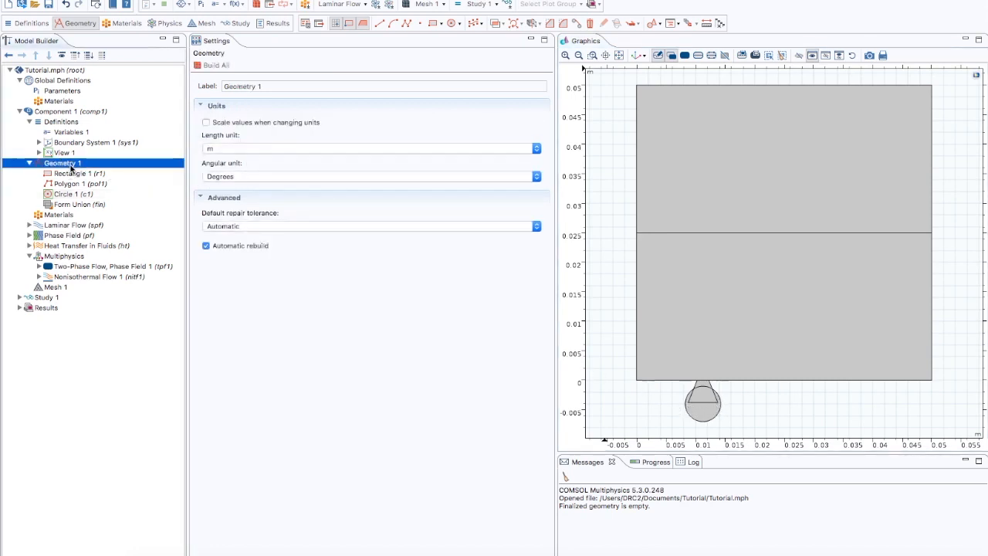
{"action": "right_click", "coordinate": [71, 166]}
{"action": "mouse_move", "coordinate": [162, 284]}
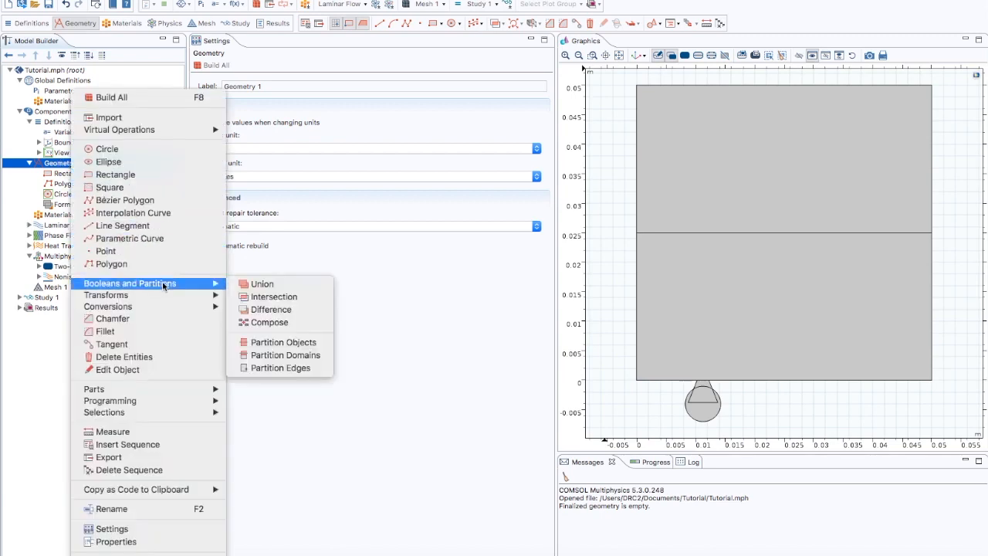
{"action": "left_click", "coordinate": [255, 322]}
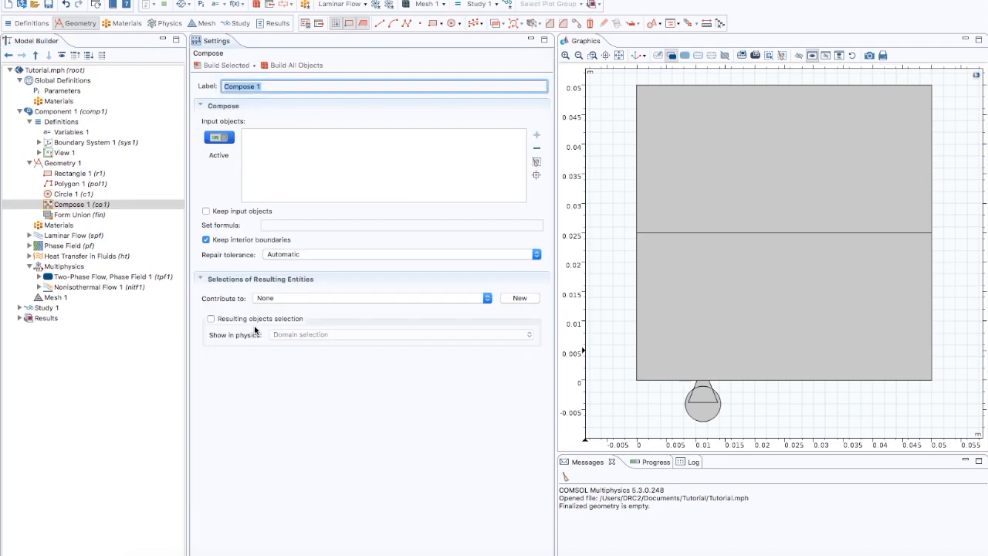
{"action": "left_click", "coordinate": [700, 386]}
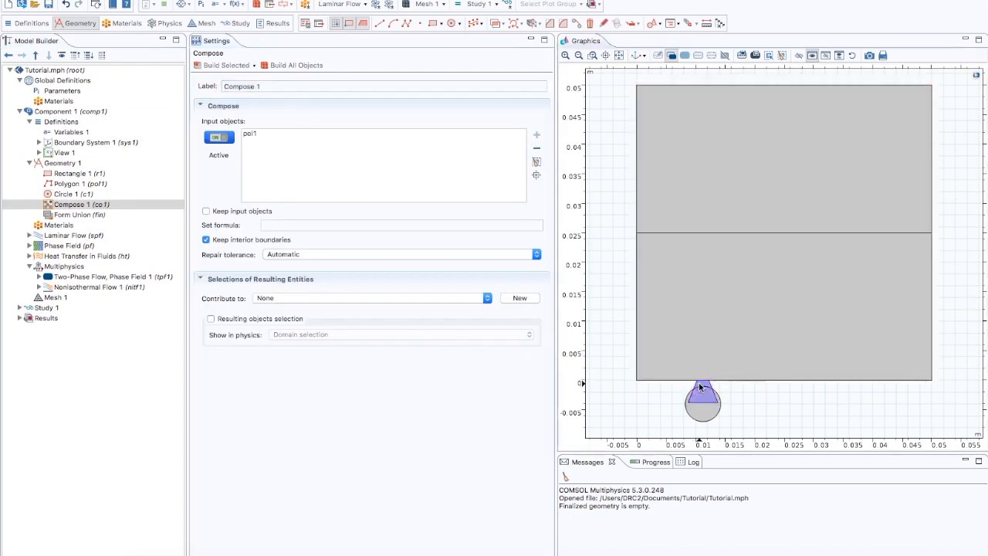
{"action": "left_click", "coordinate": [705, 414]}
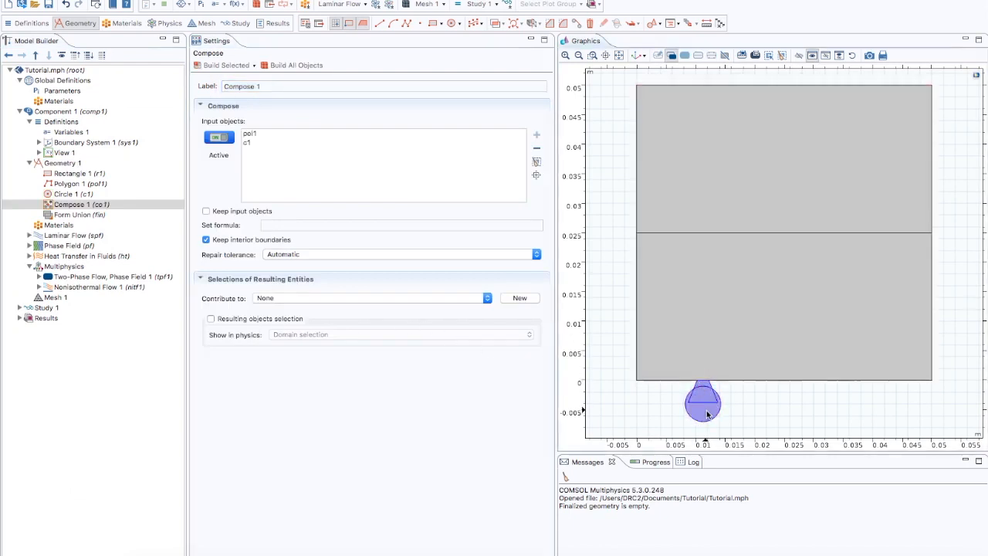
{"action": "left_click", "coordinate": [296, 225]}
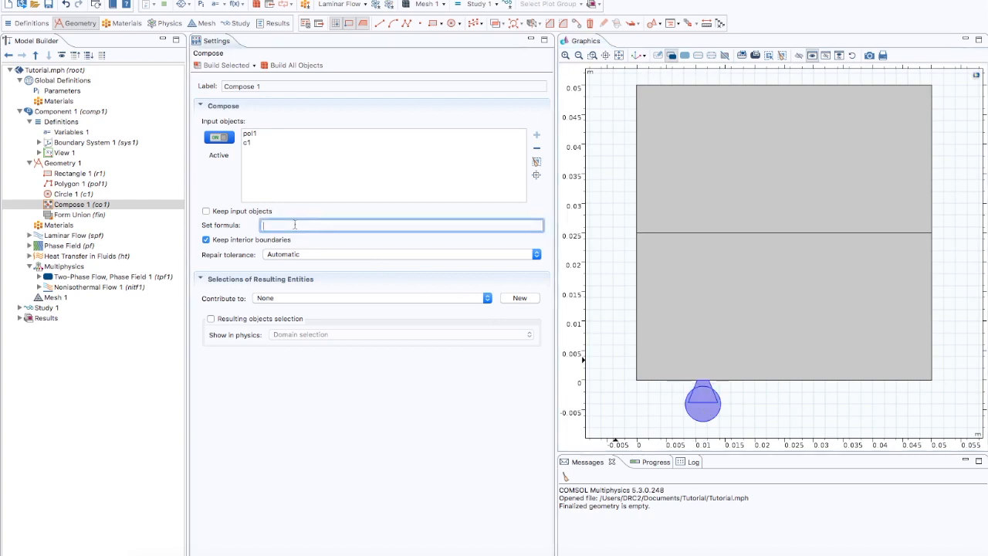
{"action": "type", "text": "pol1+pol1*c1"}
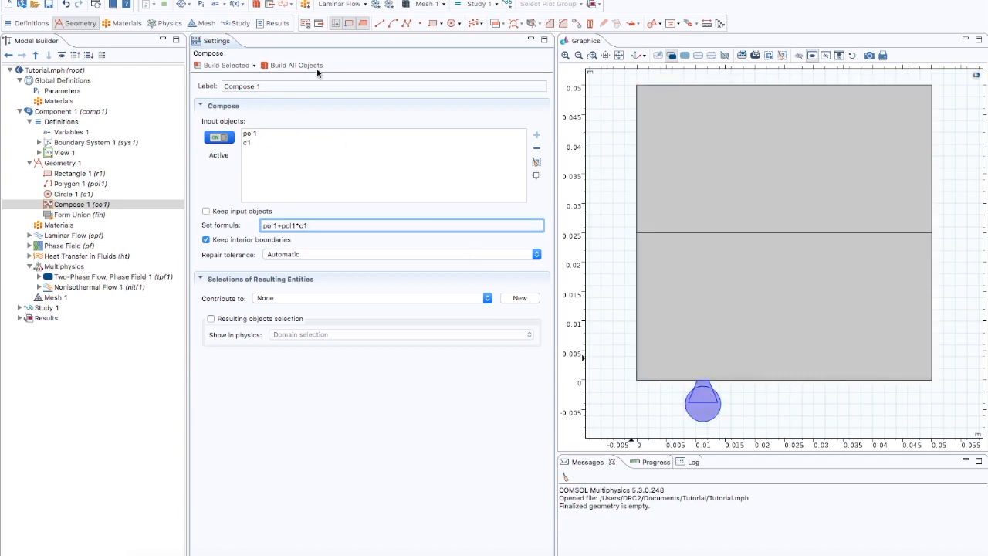
{"action": "left_click", "coordinate": [294, 65]}
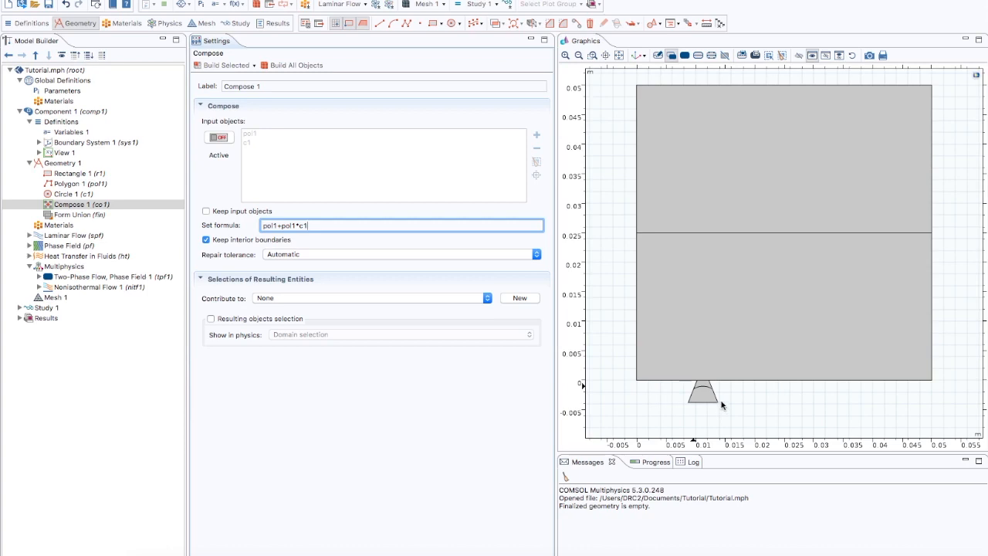
- Copy the composed object with an x displacement of 0.015 and build all objects
{"action": "left_click", "coordinate": [70, 164]}
{"action": "right_click", "coordinate": [70, 166]}
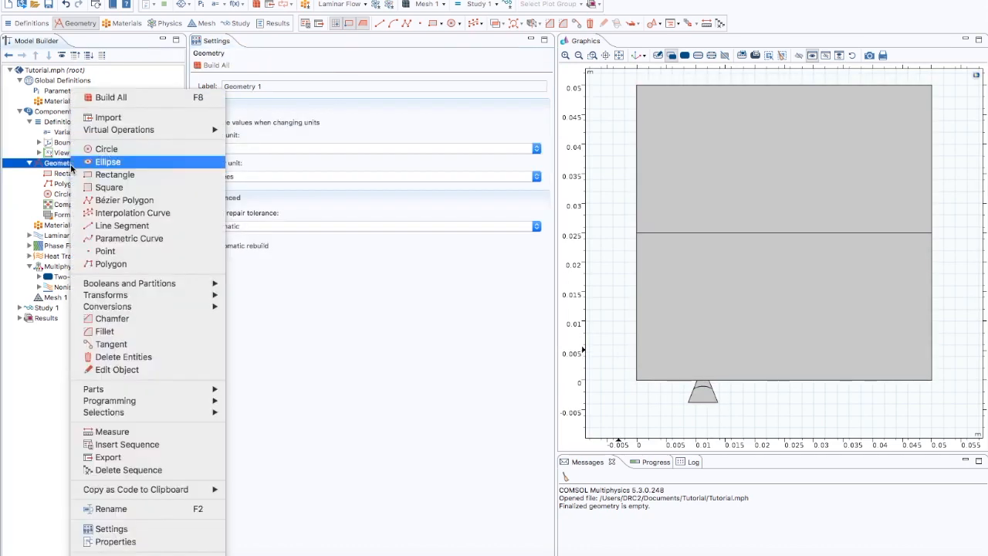
{"action": "mouse_move", "coordinate": [167, 295]}
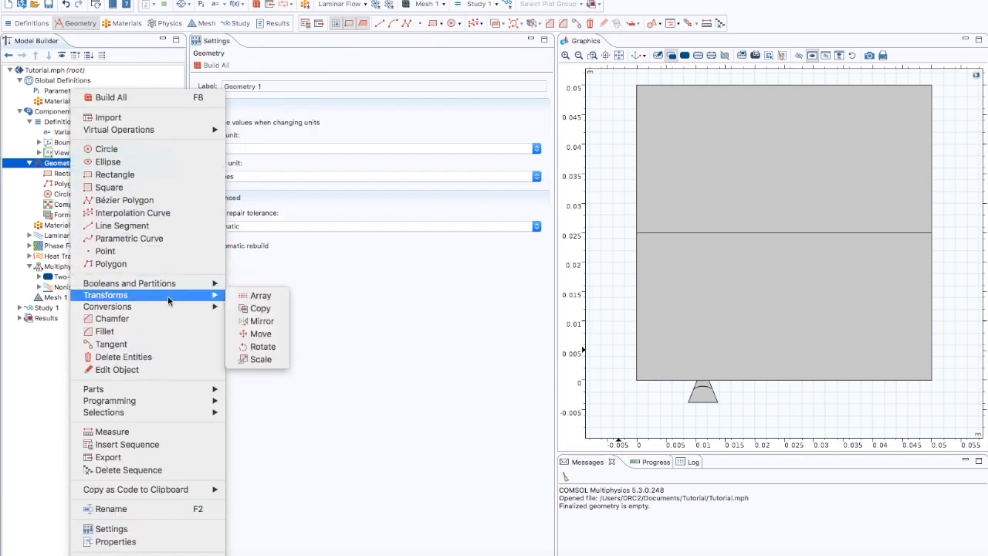
{"action": "left_click", "coordinate": [260, 308]}
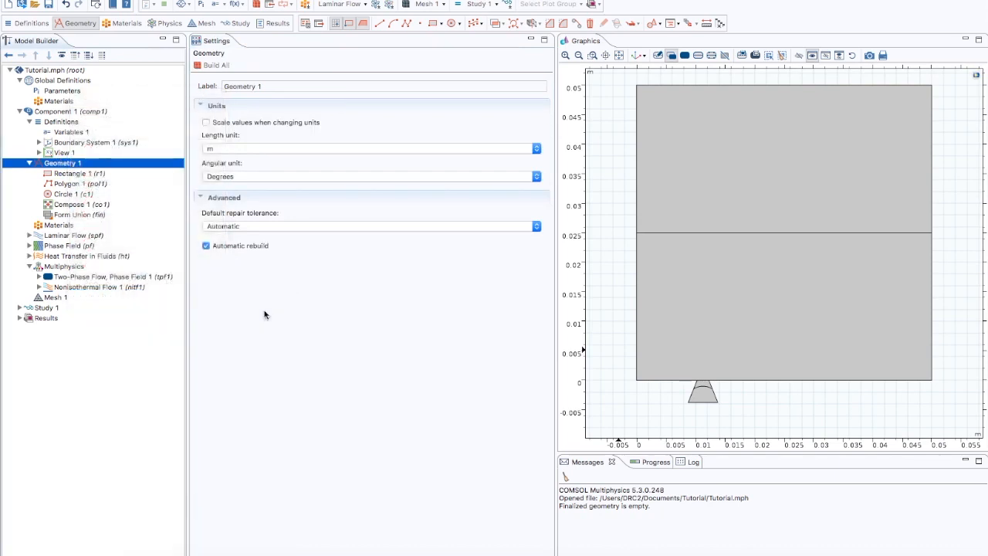
{"action": "left_click", "coordinate": [703, 391]}
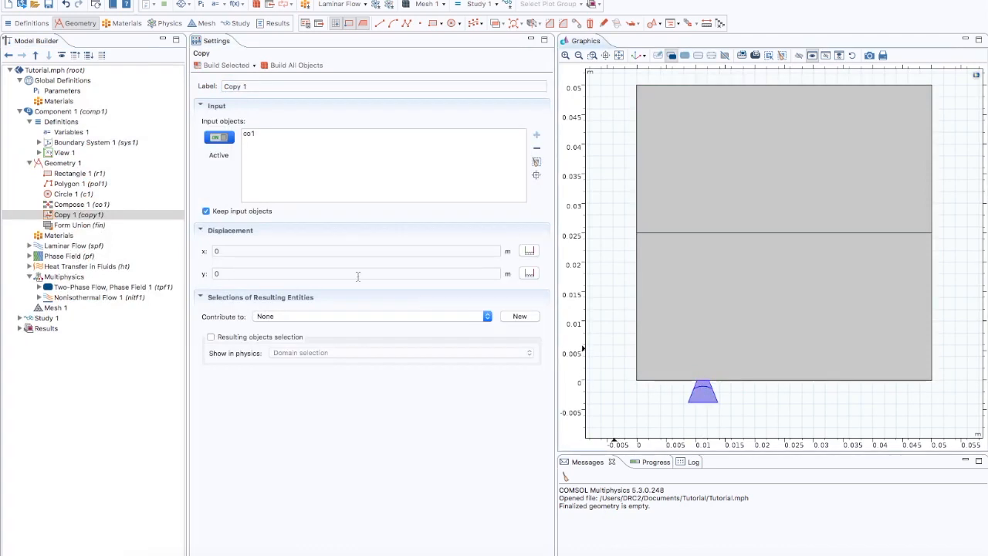
{"action": "double_click", "coordinate": [214, 255]}
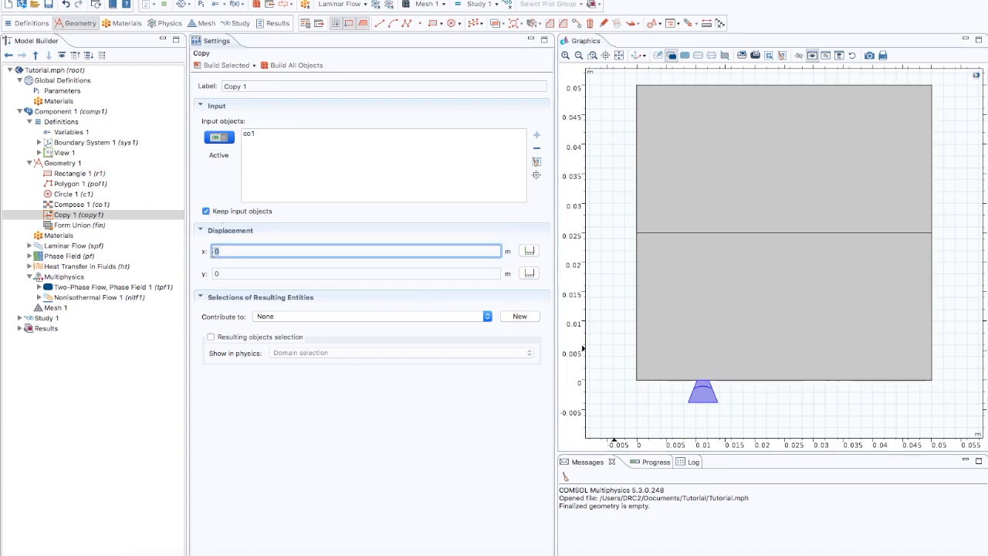
{"action": "type", "text": "0.015"}
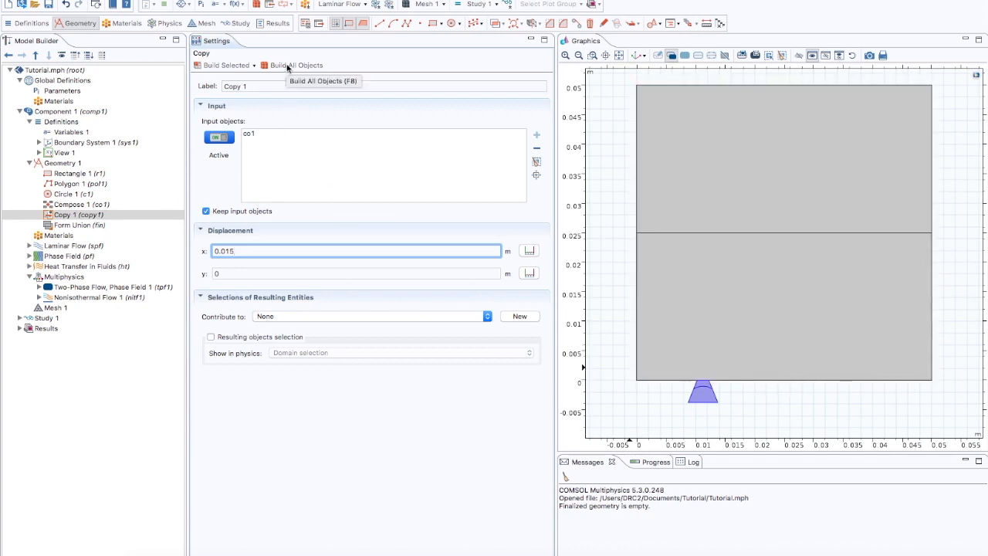
{"action": "left_click", "coordinate": [287, 66]}
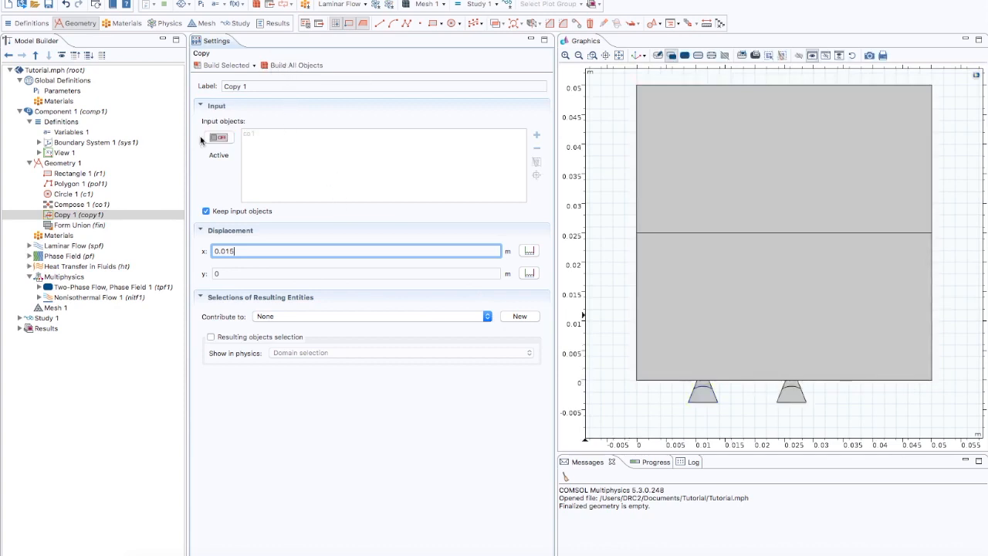
- Copy the composed inlet object with an x displacement of 0.03 and build all objects
{"action": "left_click", "coordinate": [60, 164]}
{"action": "right_click", "coordinate": [61, 164]}
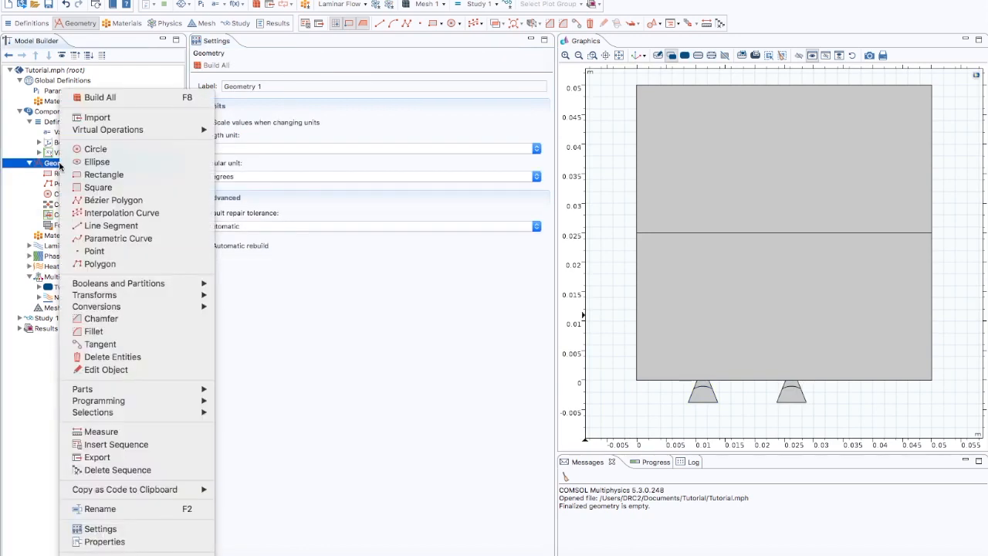
{"action": "mouse_move", "coordinate": [120, 298]}
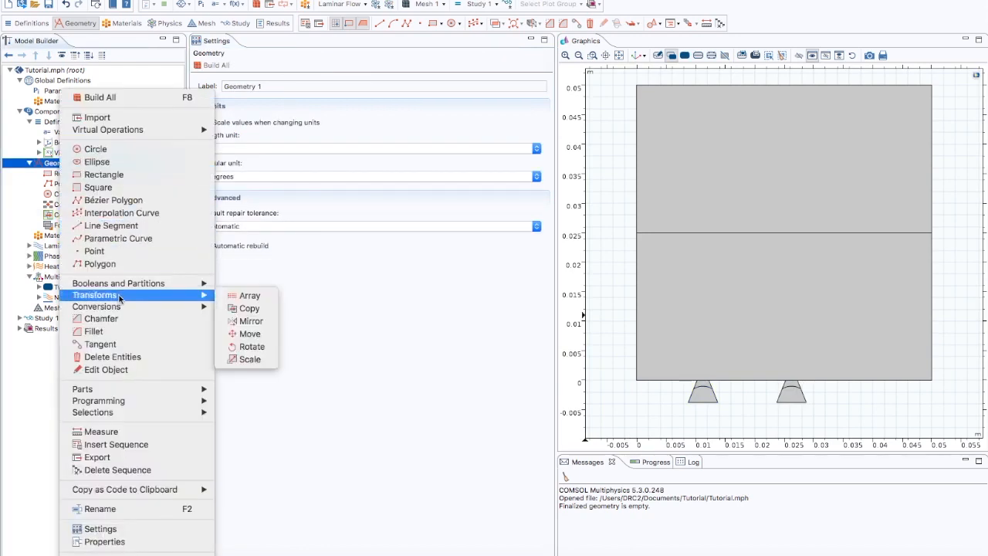
{"action": "left_click", "coordinate": [259, 309]}
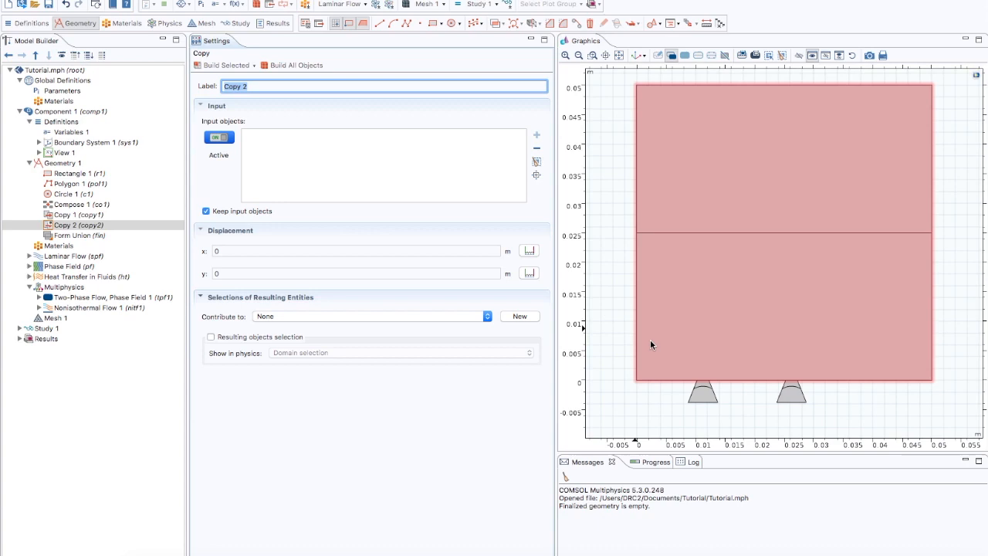
{"action": "left_click", "coordinate": [703, 394]}
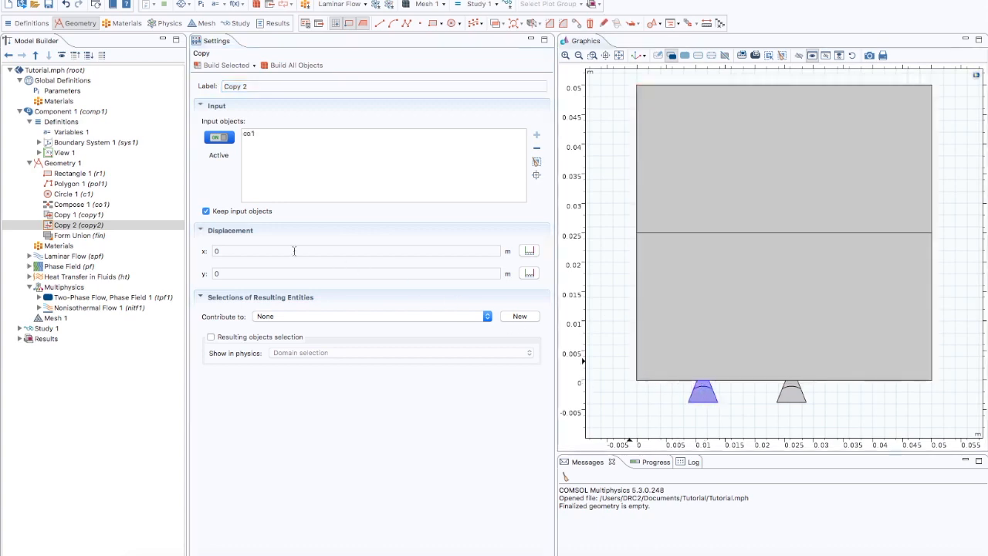
{"action": "left_click", "coordinate": [217, 249]}
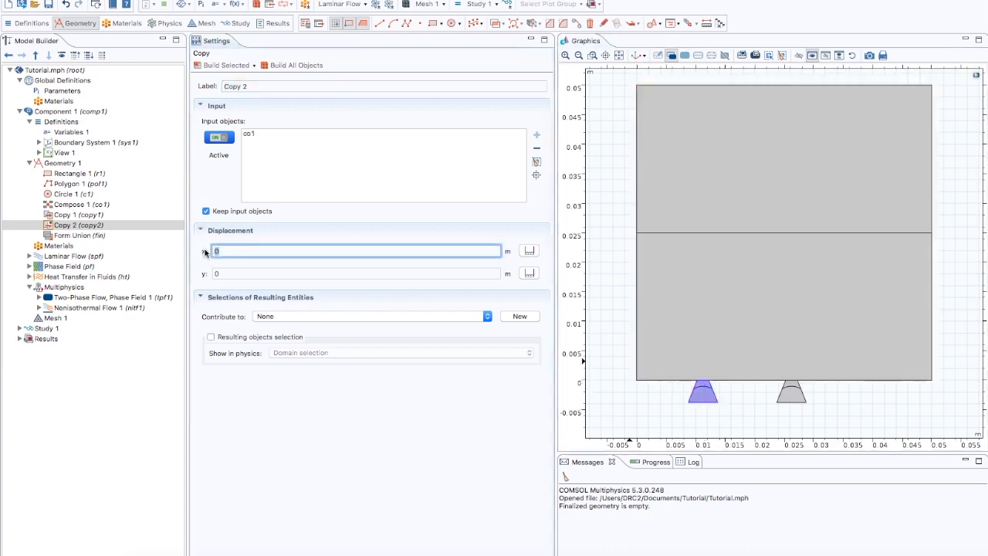
{"action": "type", "text": "0.03"}
{"action": "left_click", "coordinate": [297, 66]}
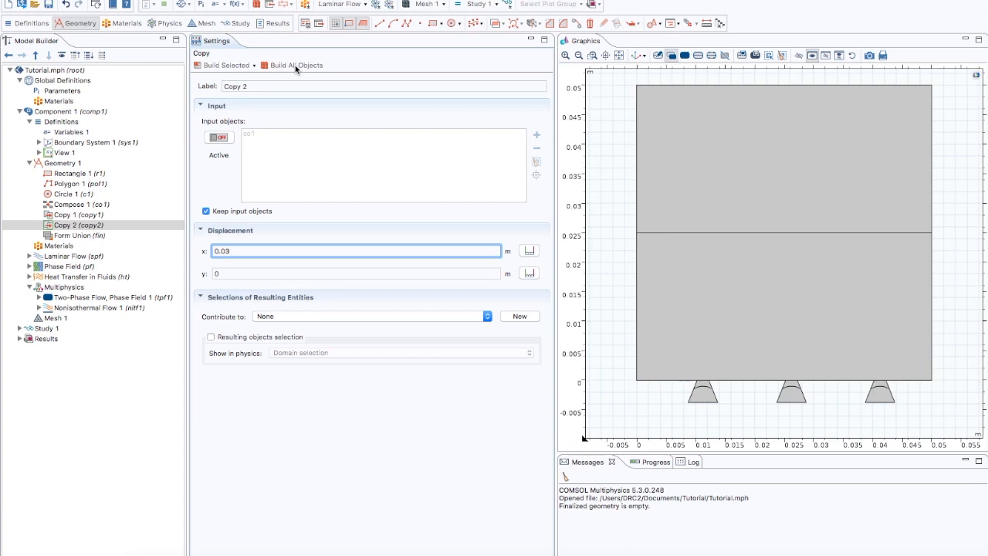
{"action": "left_click", "coordinate": [619, 56]}
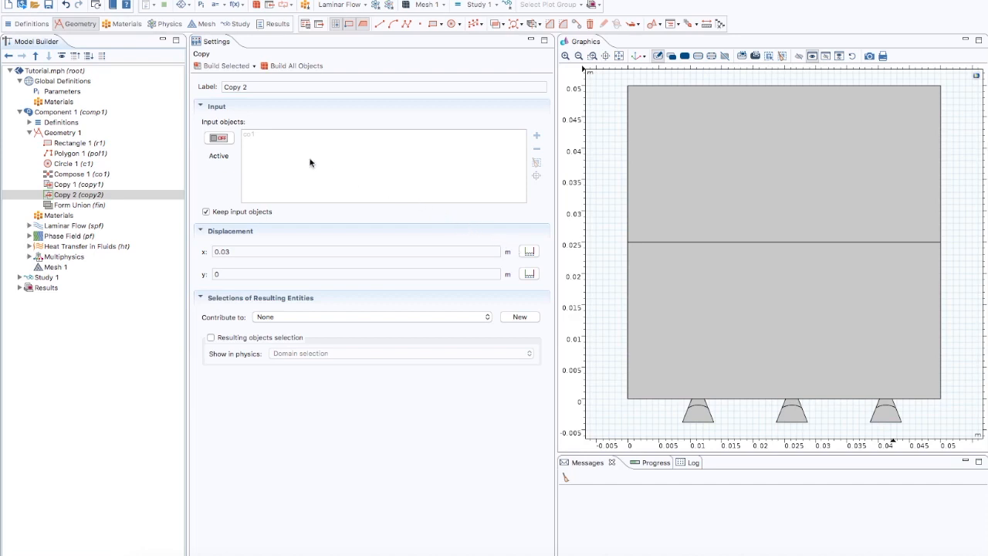
{"action": "left_click", "coordinate": [62, 55]}
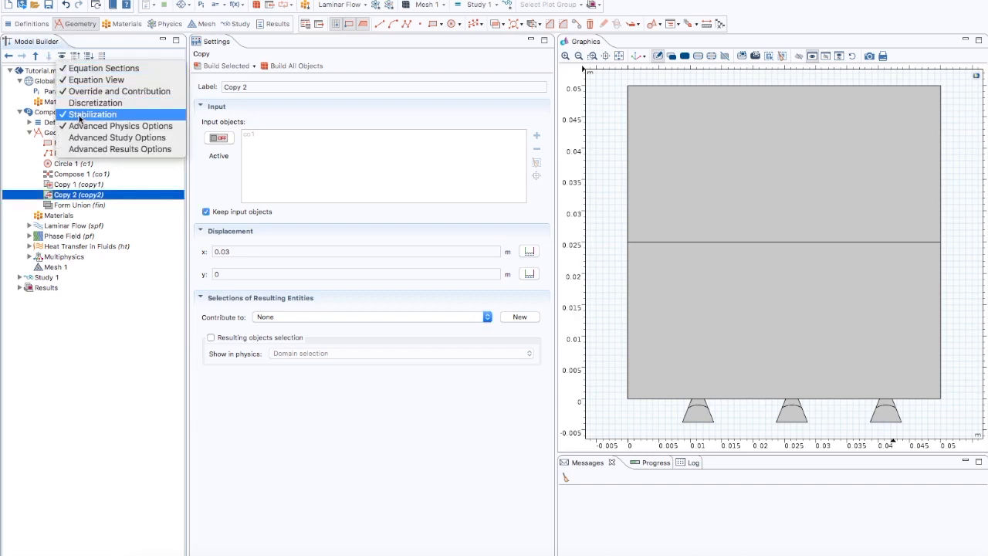
{"action": "left_click", "coordinate": [62, 56]}
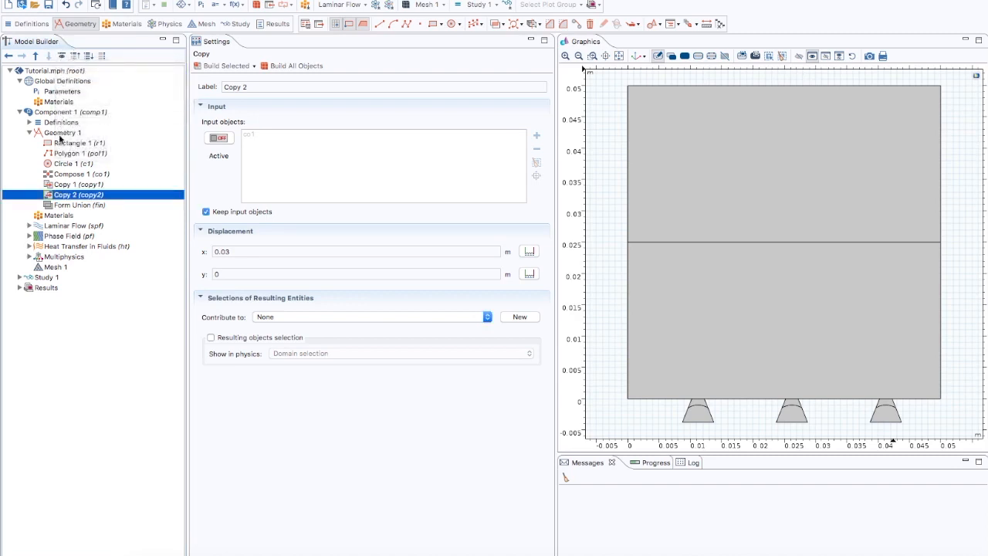
- Enable gravity in the Laminar Flow physics settings
{"action": "left_click", "coordinate": [68, 226]}
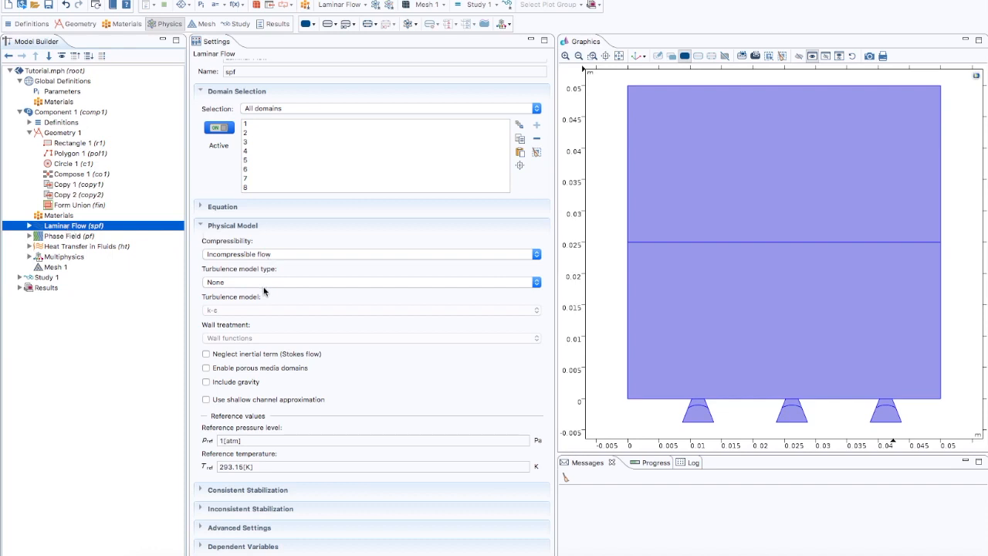
{"action": "left_click", "coordinate": [206, 382]}
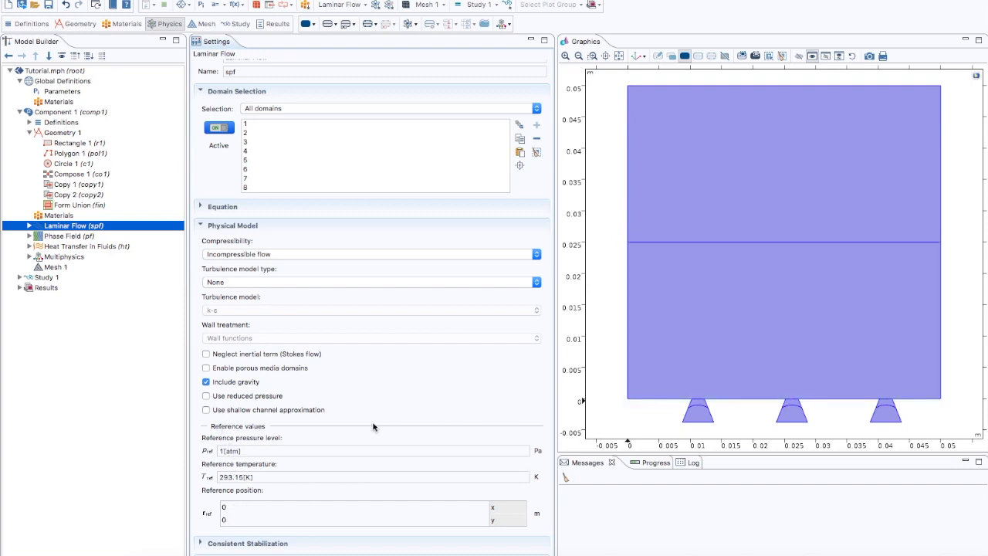
{"action": "scroll", "coordinate": [309, 437], "scroll_direction": "up", "scroll_amount": 1}
{"action": "scroll", "coordinate": [309, 437], "scroll_direction": "down", "scroll_amount": 2}
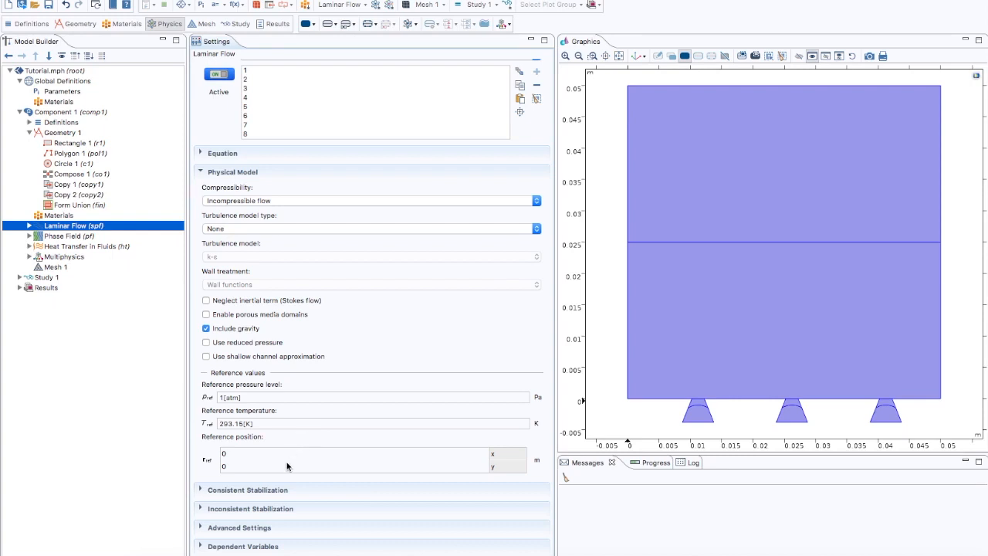
- Disable streamline and crosswind diffusion and enable isotropic diffusion in the Laminar Flow stabilization settings
{"action": "left_click", "coordinate": [203, 490]}
{"action": "left_click", "coordinate": [206, 519]}
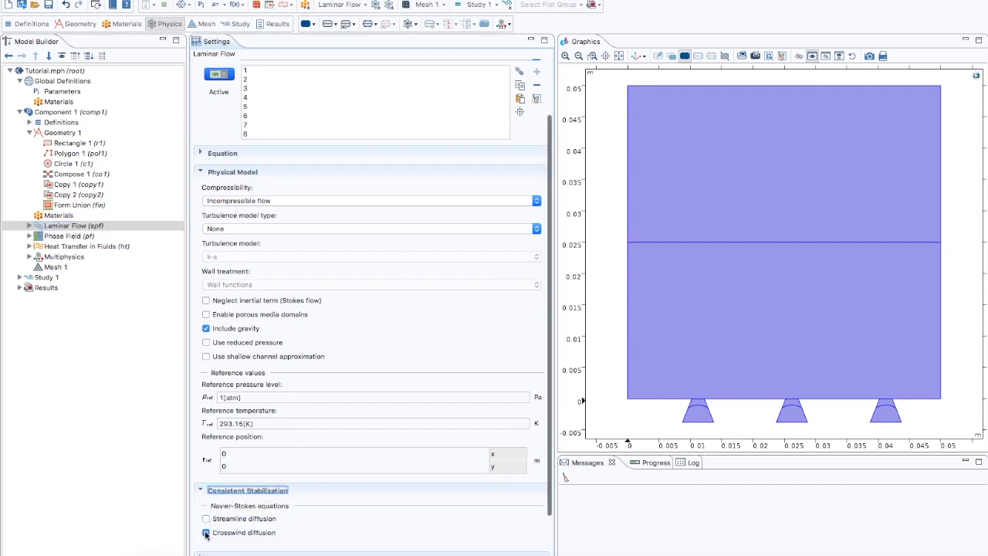
{"action": "left_click", "coordinate": [206, 533]}
{"action": "scroll", "coordinate": [207, 534], "scroll_direction": "down", "scroll_amount": 3}
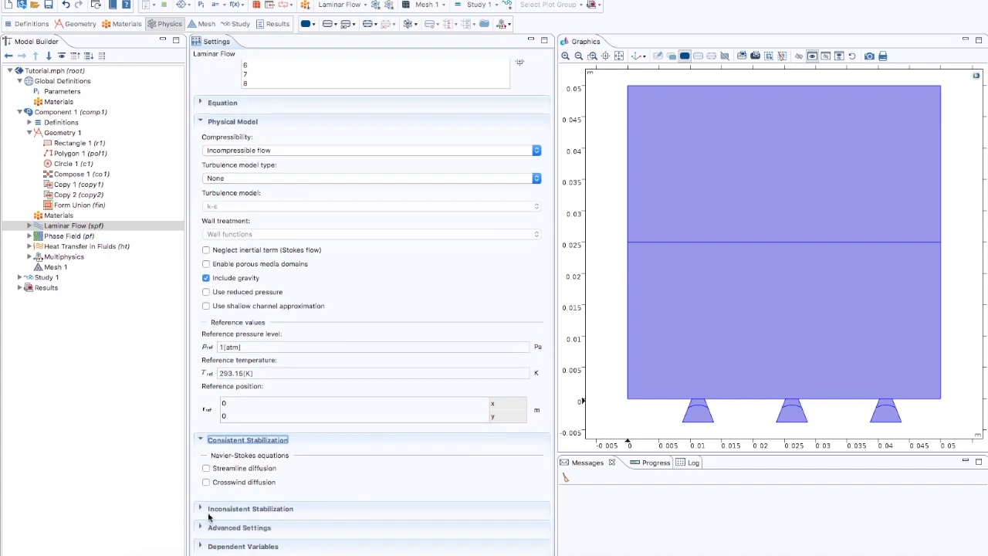
{"action": "left_click", "coordinate": [202, 509]}
{"action": "left_click", "coordinate": [206, 536]}
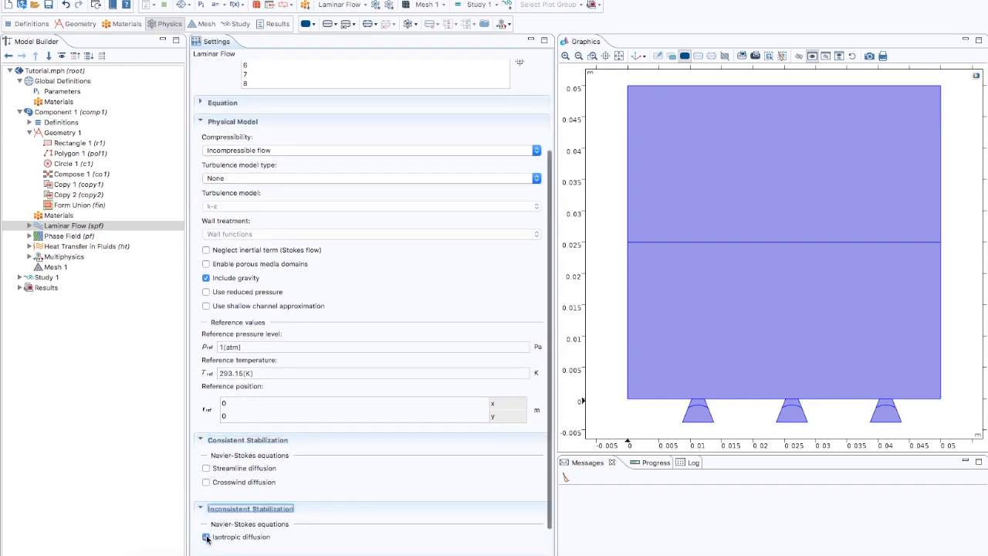
{"action": "scroll", "coordinate": [207, 538], "scroll_direction": "down", "scroll_amount": 2}
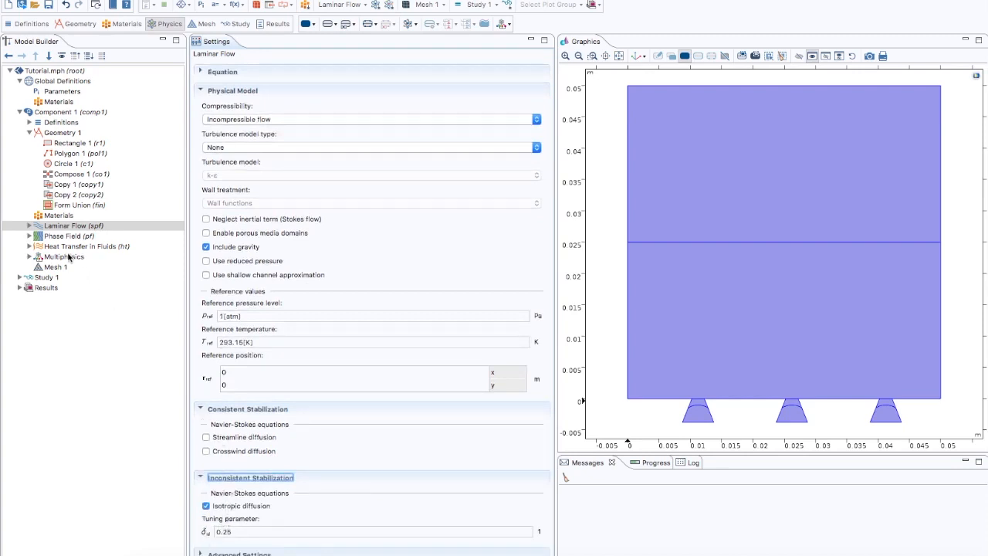
- Add an Outlet condition to Laminar Flow on the top boundary of the domain
{"action": "left_click", "coordinate": [28, 225]}
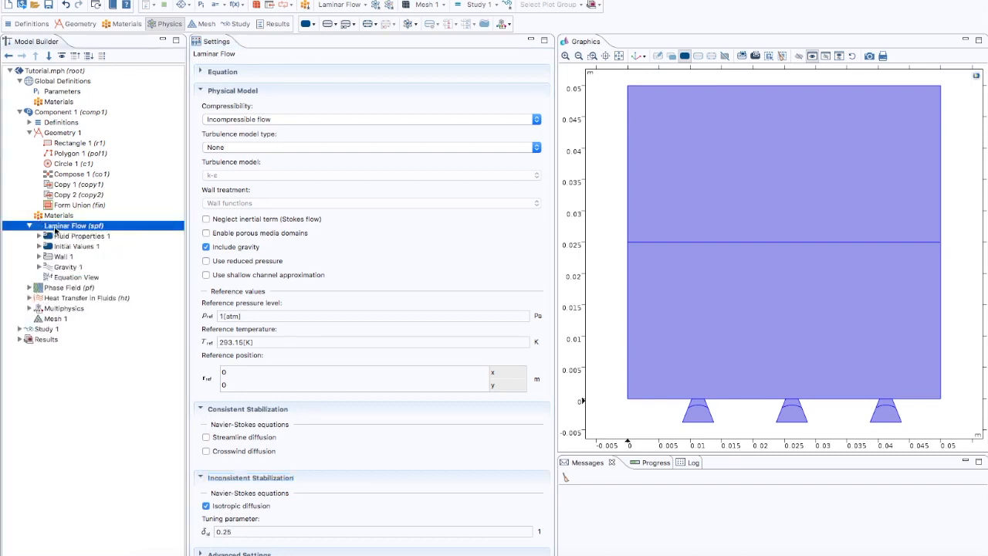
{"action": "right_click", "coordinate": [55, 230]}
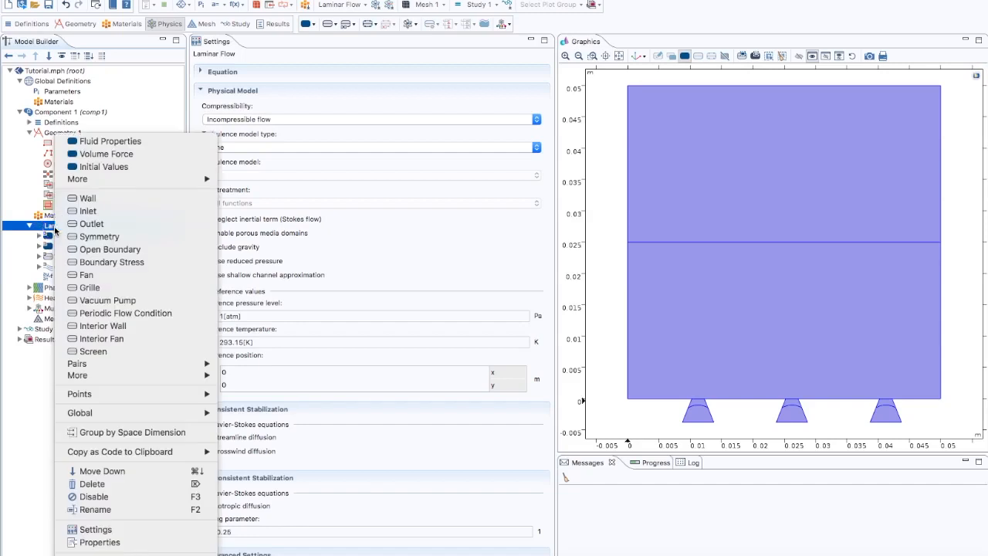
{"action": "left_click", "coordinate": [75, 225]}
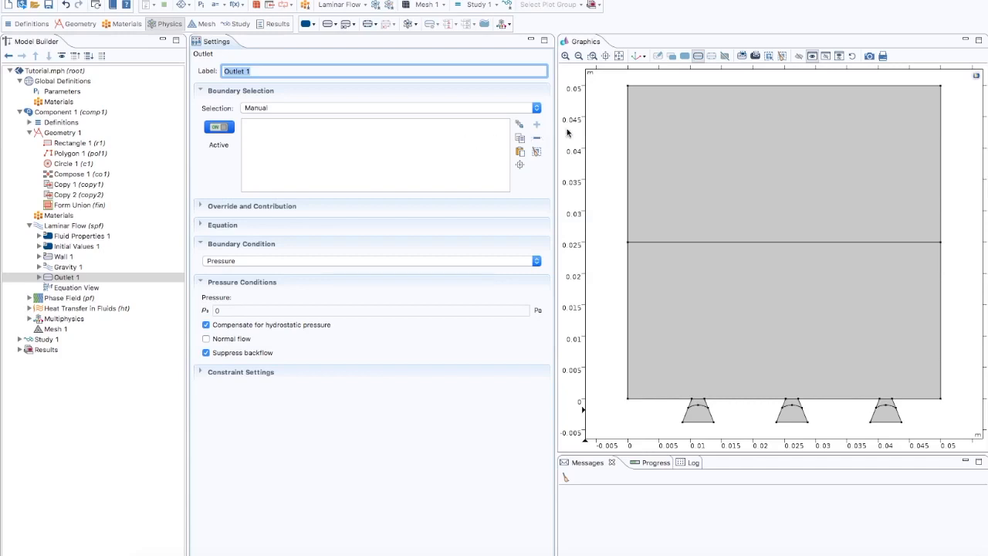
{"action": "left_click", "coordinate": [654, 86]}
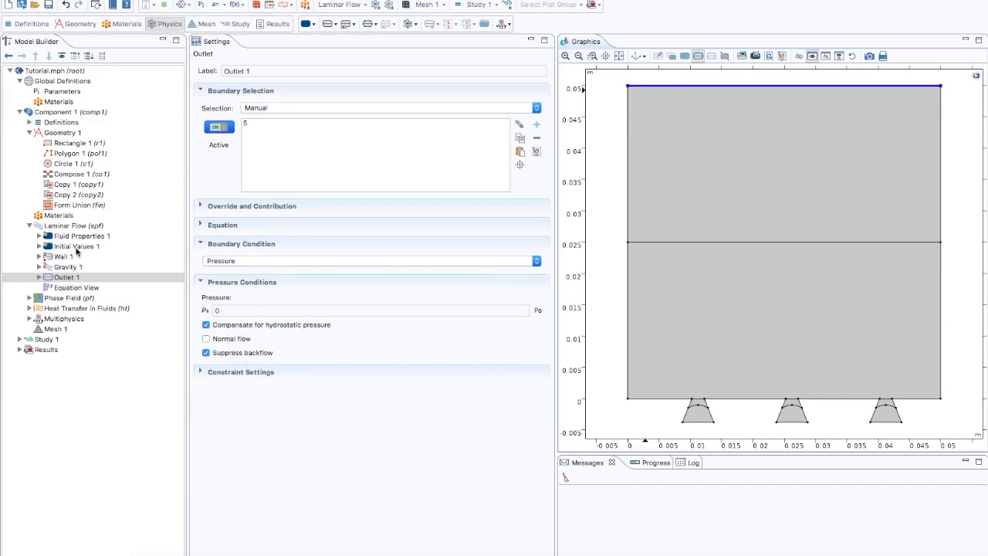
- Review the Laminar Flow initial values, wall, outlet and gravity settings
{"action": "left_click", "coordinate": [77, 247]}
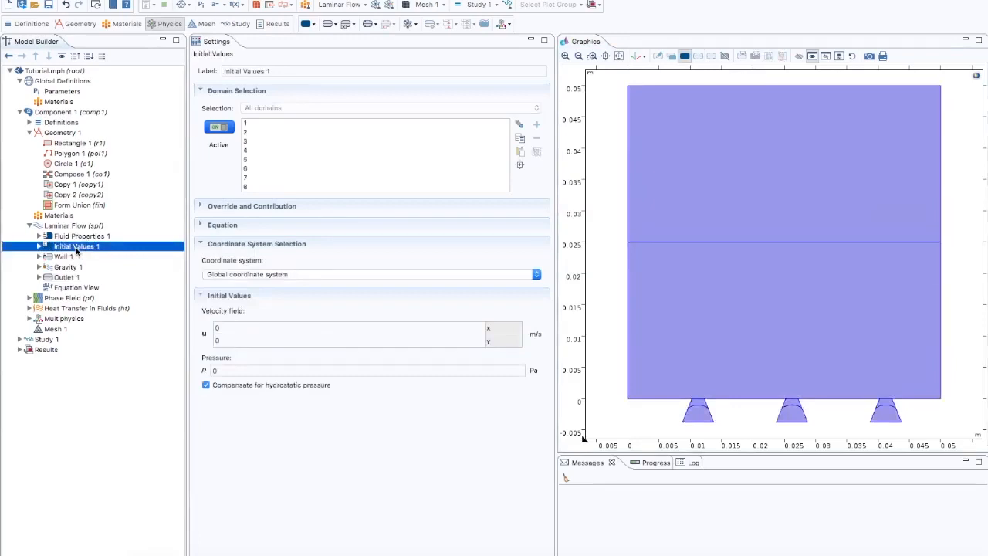
{"action": "left_click", "coordinate": [72, 258]}
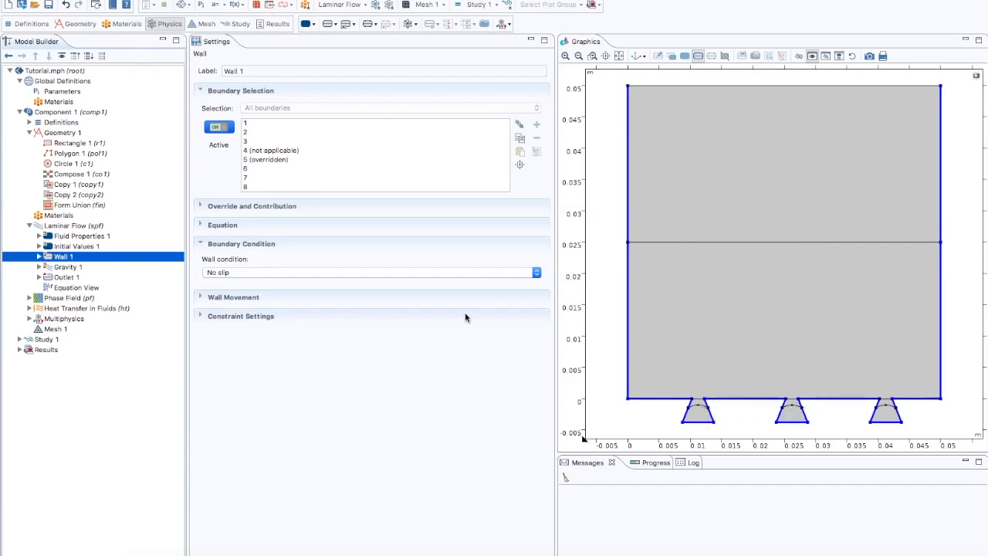
{"action": "left_click", "coordinate": [72, 278]}
{"action": "left_click", "coordinate": [71, 267]}
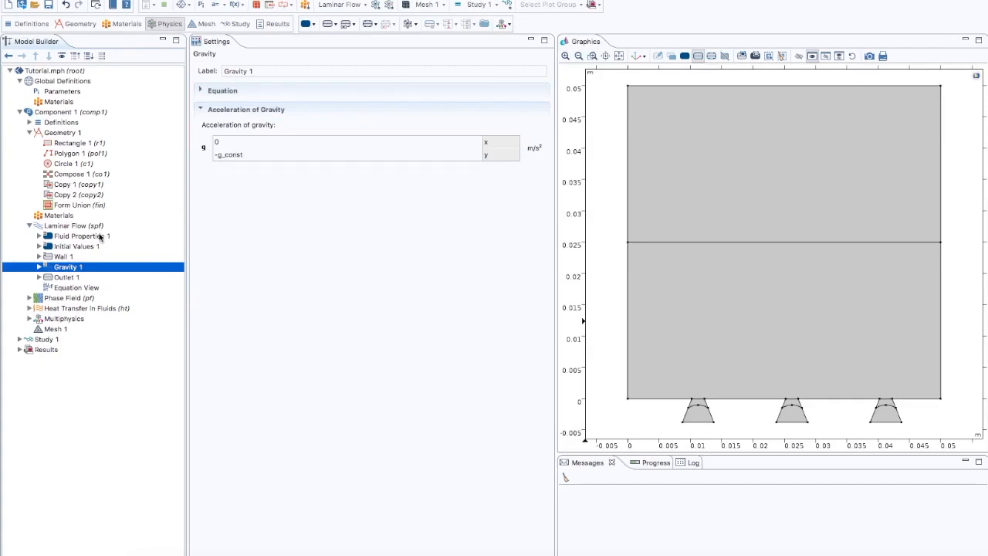
{"action": "left_click", "coordinate": [30, 225]}
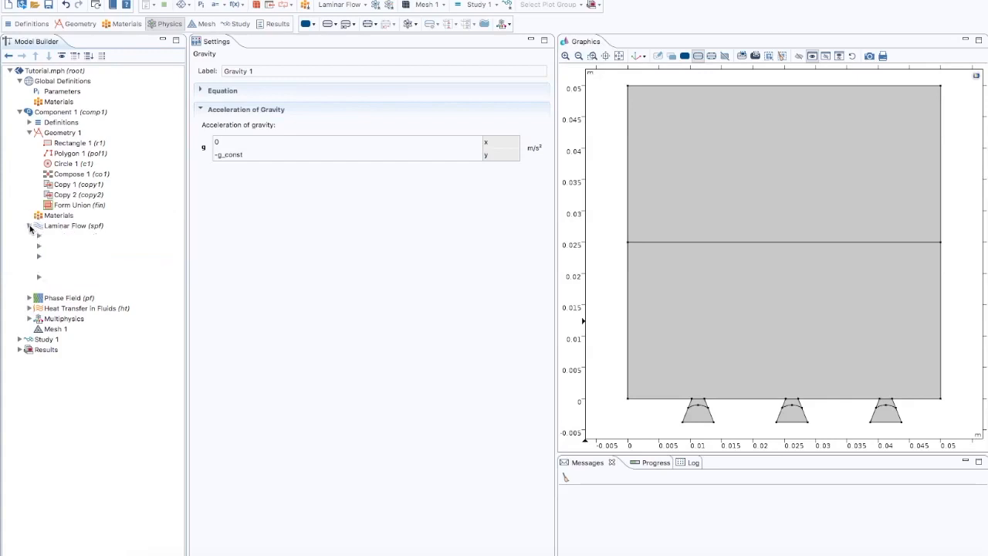
- Set the Phase Field Model interface thickness parameter to 4e-4 and the mobility tuning parameter to 10
{"action": "left_click", "coordinate": [52, 236]}
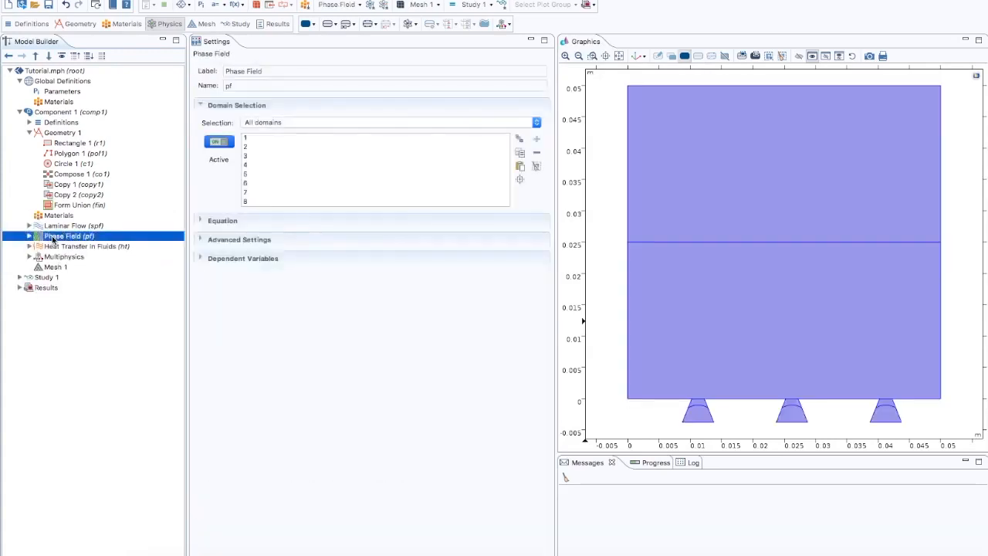
{"action": "left_click", "coordinate": [29, 236]}
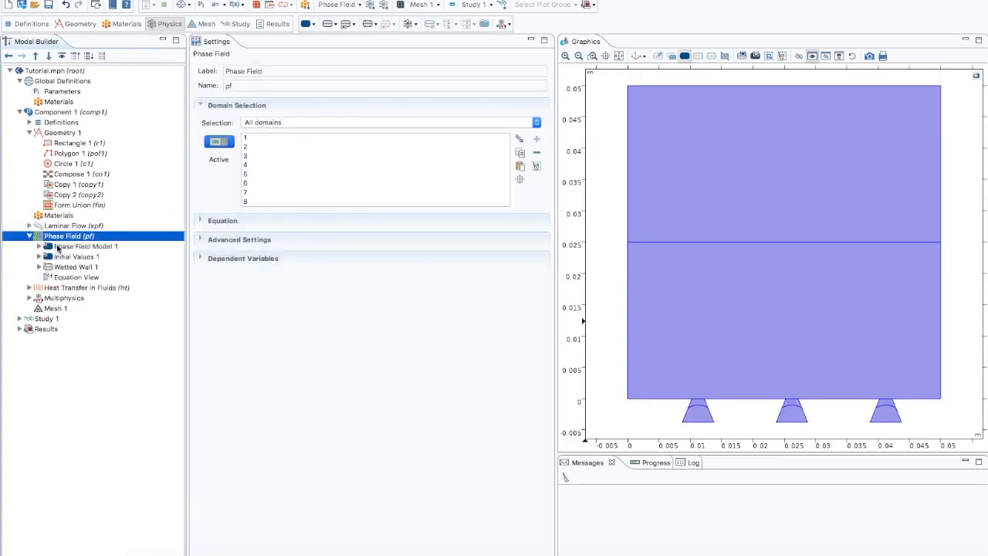
{"action": "left_click", "coordinate": [60, 246]}
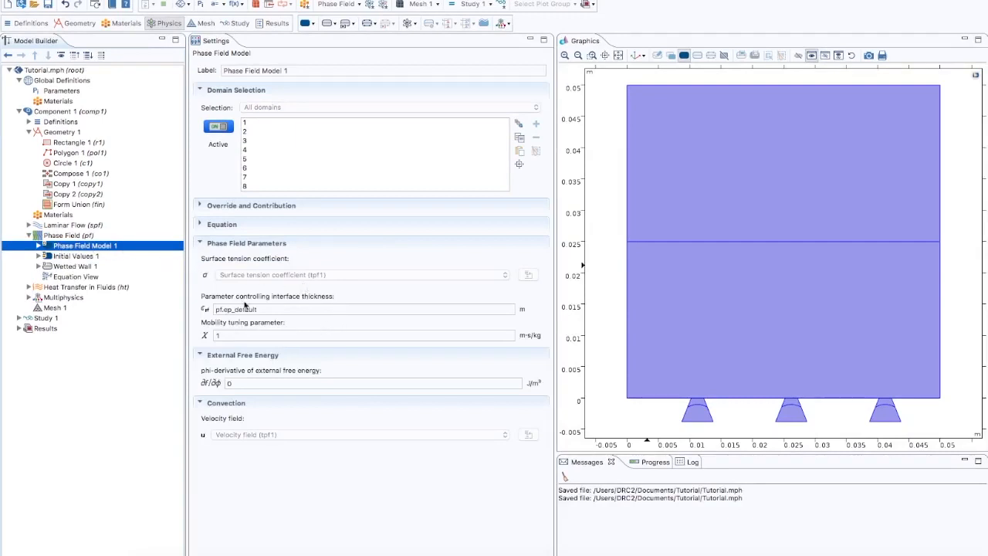
{"action": "left_click_drag", "start_coordinate": [259, 309], "coordinate": [196, 310]}
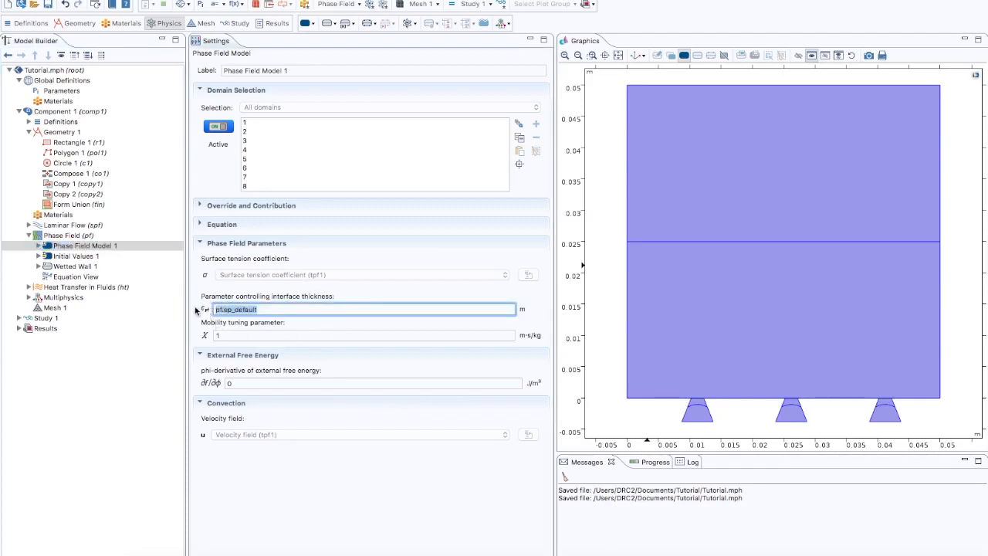
{"action": "type", "text": "4e-4"}
{"action": "left_click", "coordinate": [239, 335]}
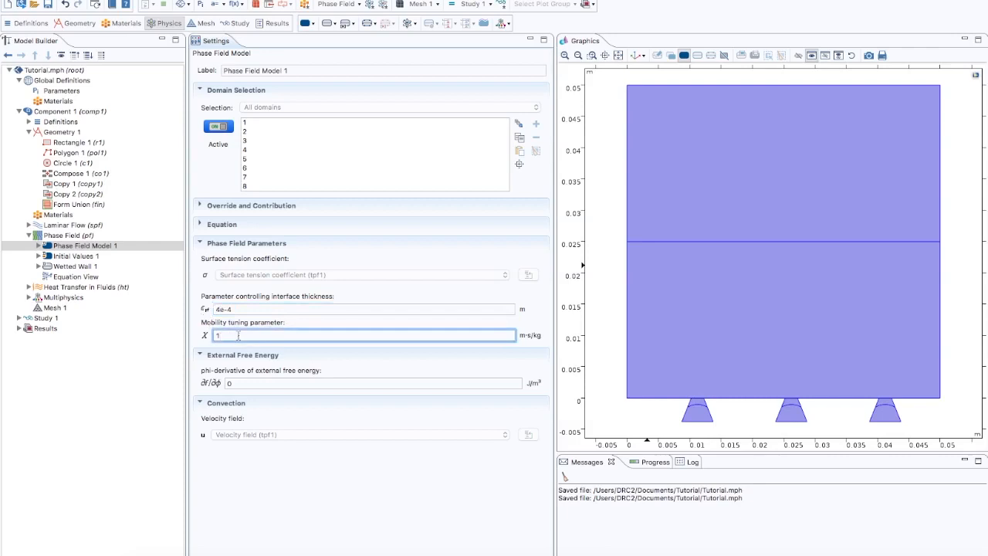
{"action": "type", "text": "0"}
- Add a second Phase Field Initial Values node for the upper domain and the three inlet bottoms, set initially to Fluid 1 (ϕ = -1)
{"action": "left_click", "coordinate": [71, 237]}
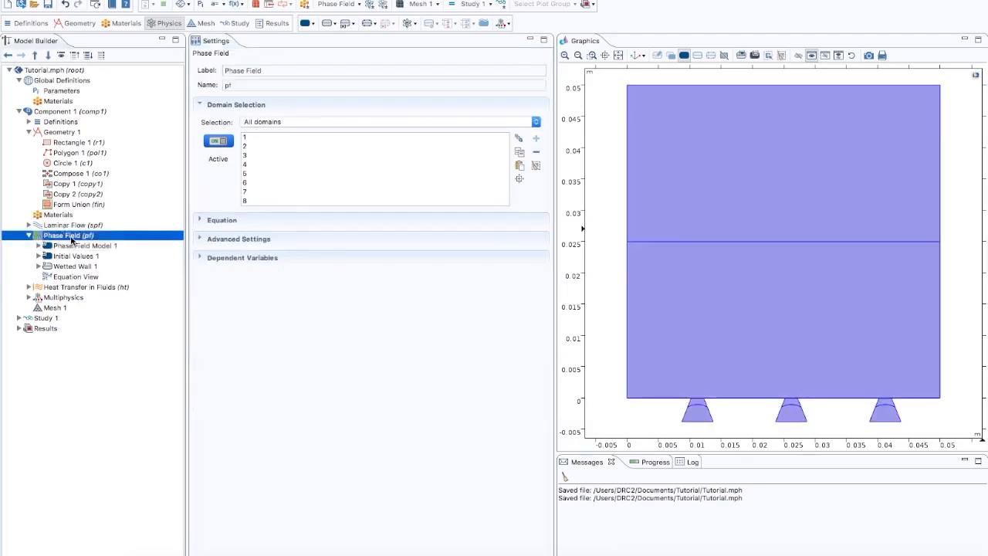
{"action": "right_click", "coordinate": [71, 239]}
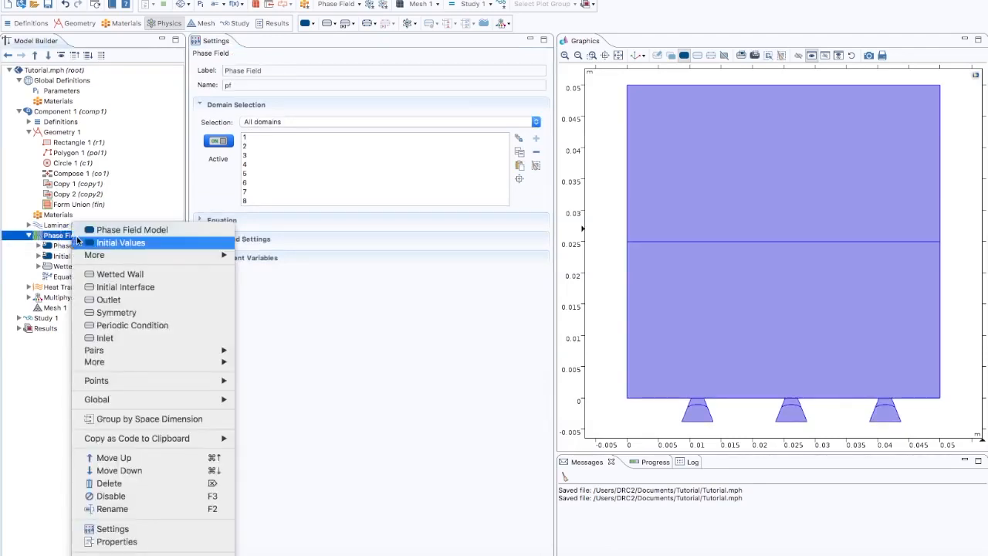
{"action": "left_click", "coordinate": [102, 247]}
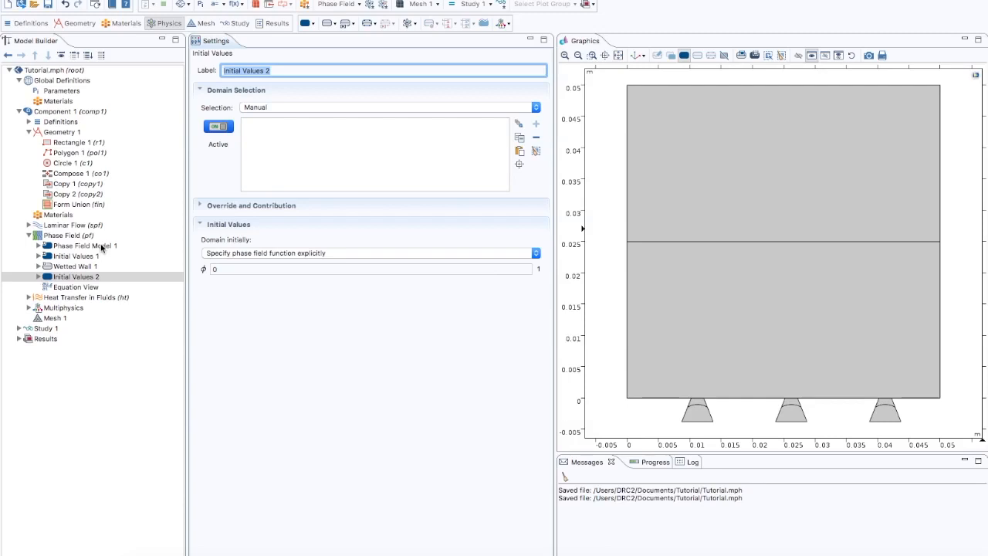
{"action": "left_click", "coordinate": [95, 277]}
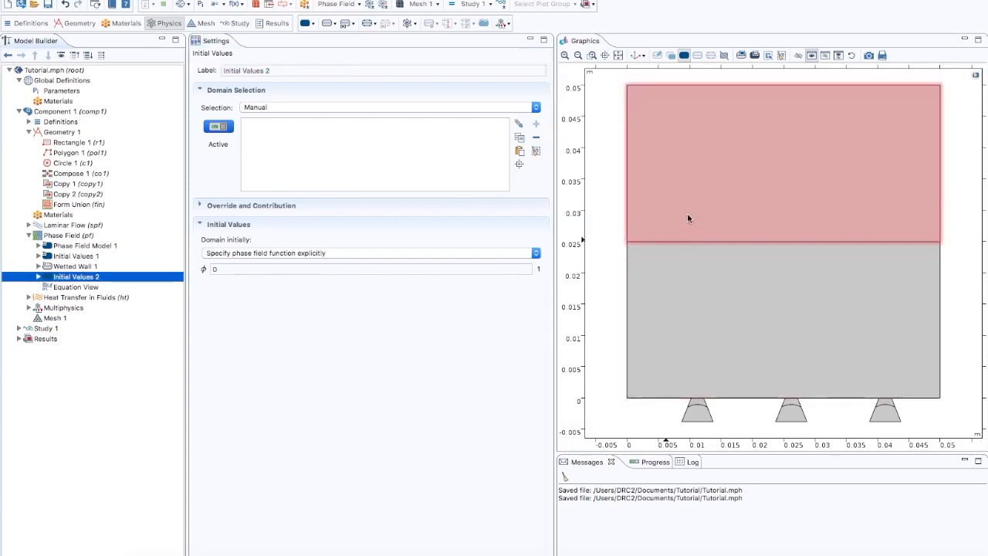
{"action": "left_click", "coordinate": [687, 213]}
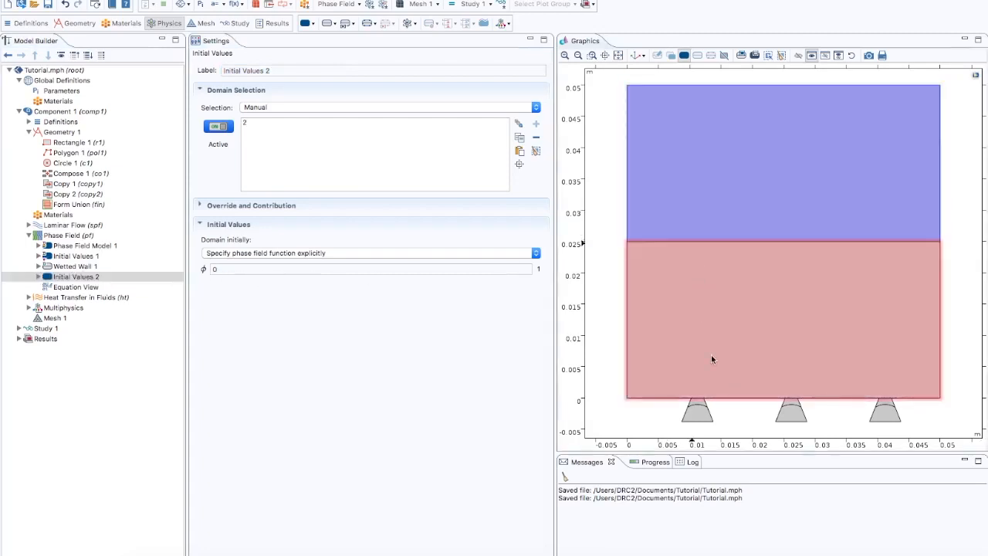
{"action": "left_click", "coordinate": [697, 414]}
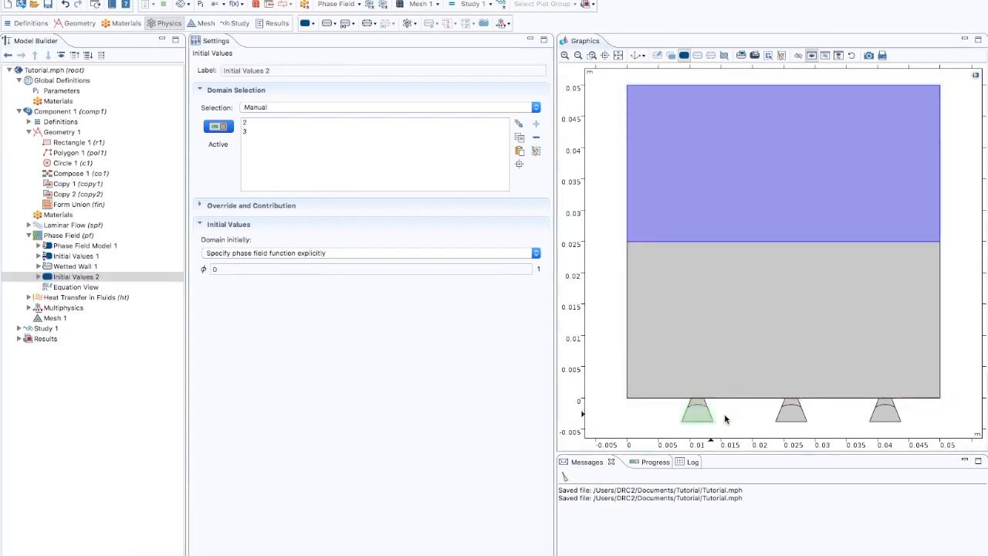
{"action": "left_click", "coordinate": [792, 415]}
{"action": "left_click", "coordinate": [883, 419]}
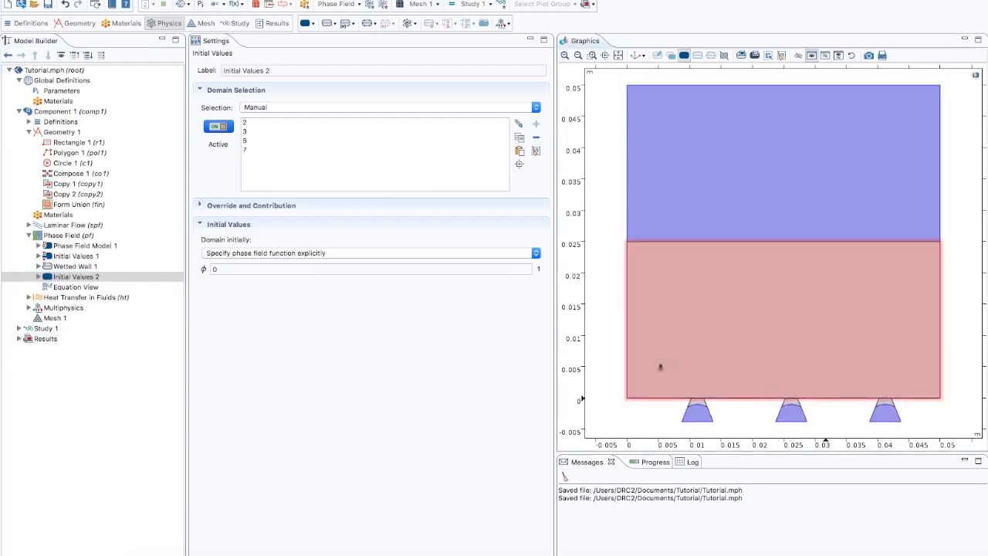
{"action": "left_click", "coordinate": [316, 253]}
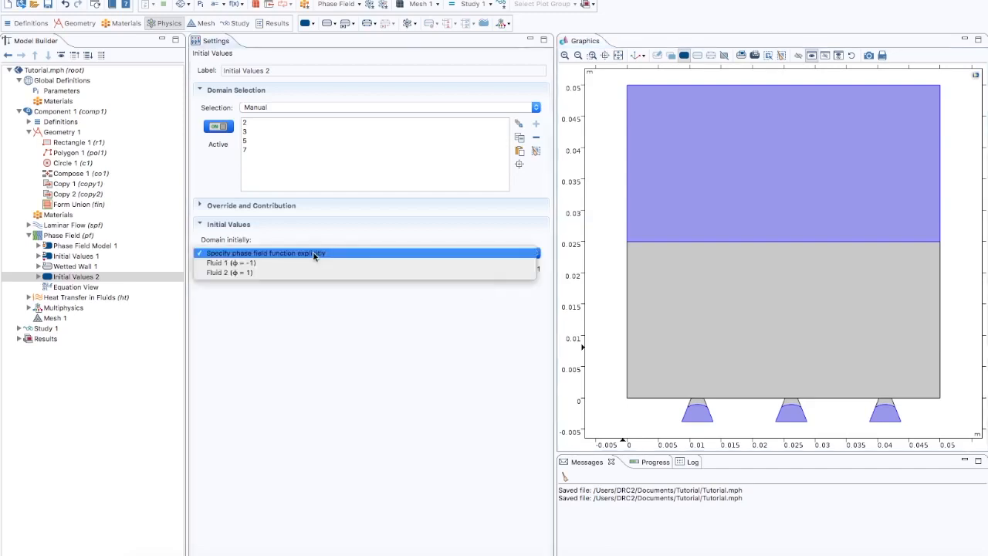
{"action": "left_click", "coordinate": [253, 264]}
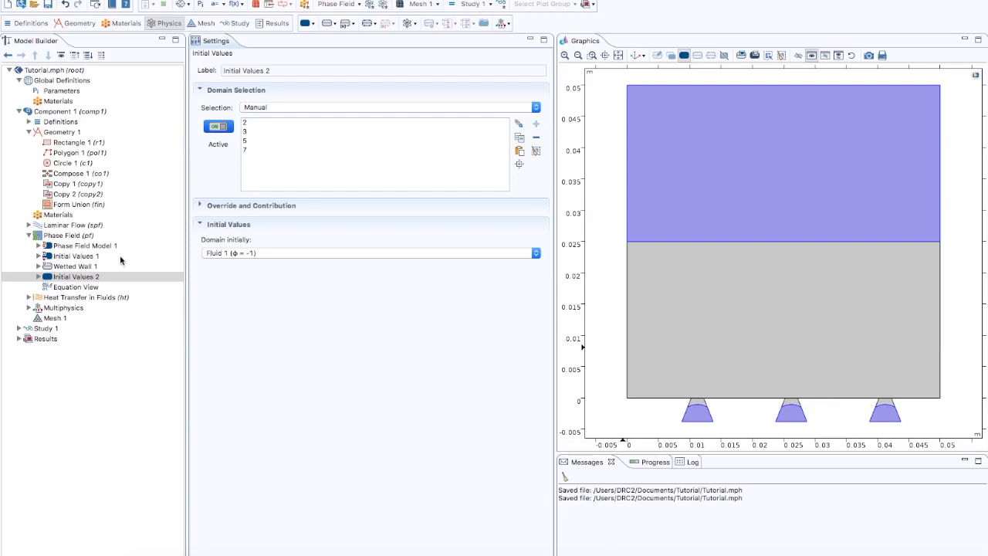
- Check that the first Initial Values node uses Fluid 2 (ϕ = 1) and review the Wetted Wall settings
{"action": "left_click", "coordinate": [92, 257]}
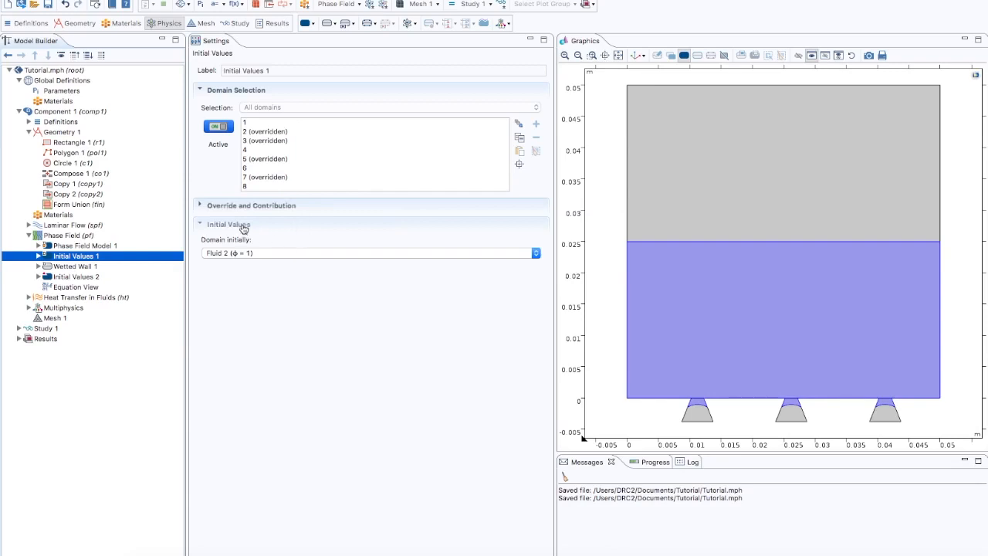
{"action": "left_click", "coordinate": [240, 257]}
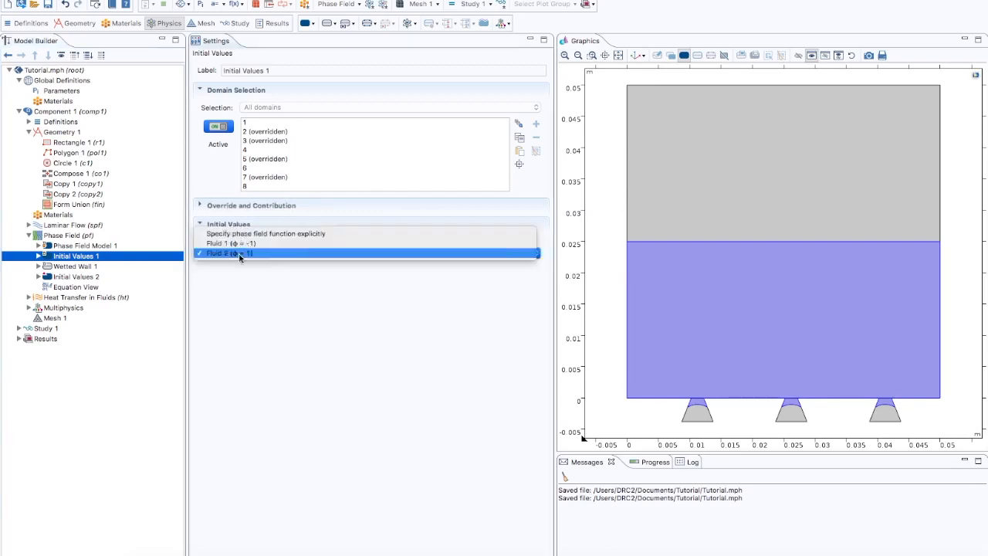
{"action": "left_click", "coordinate": [236, 256]}
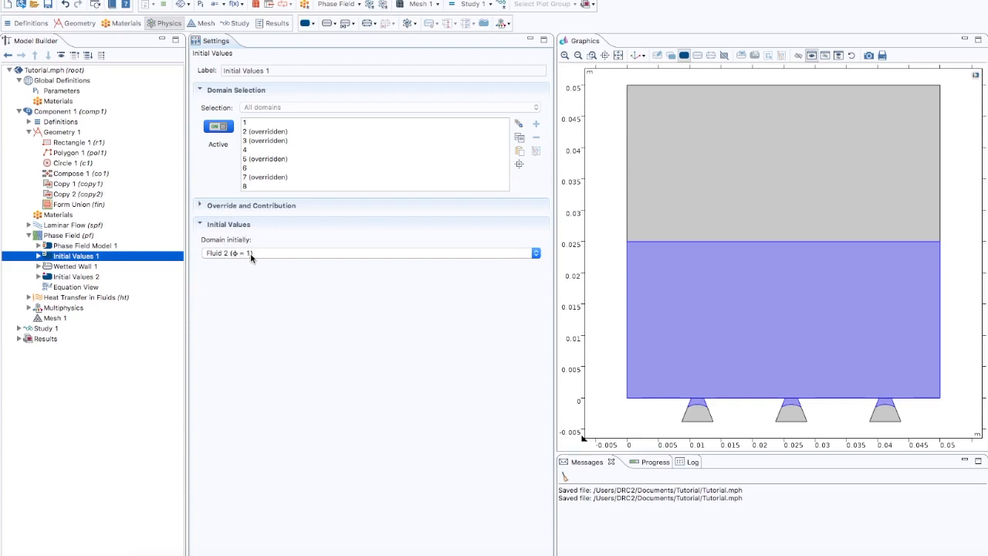
{"action": "left_click", "coordinate": [87, 268]}
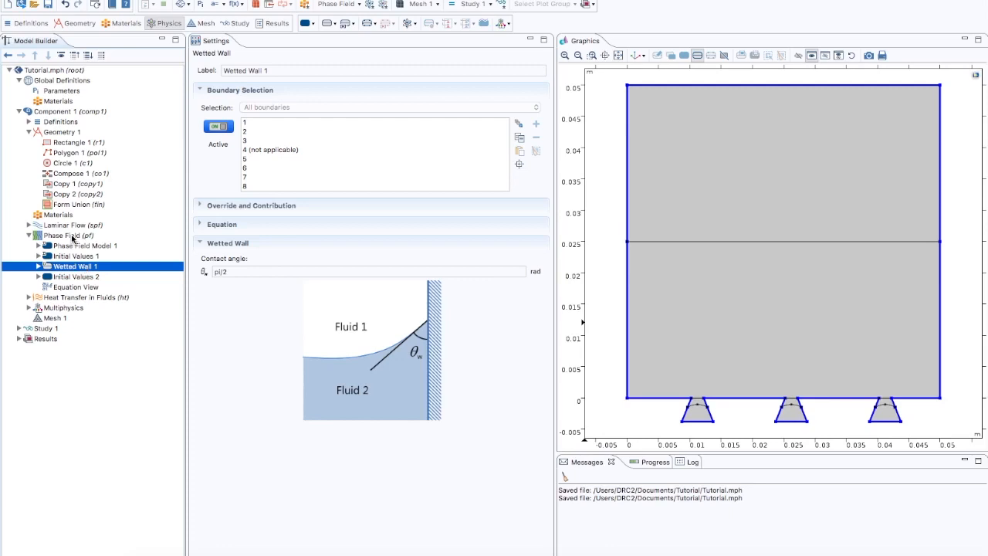
- Add a Phase Field Outlet condition on the top boundary of the domain
{"action": "right_click", "coordinate": [69, 236]}
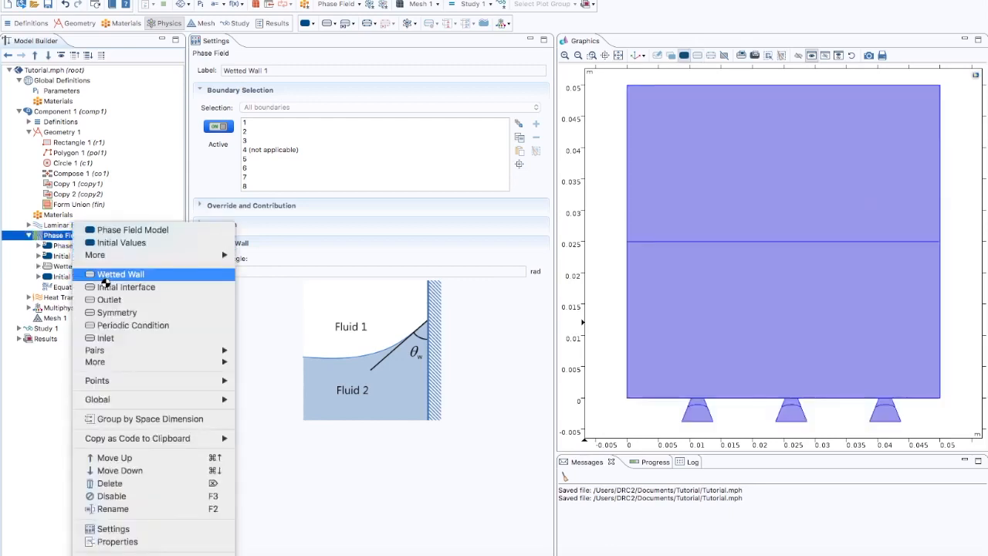
{"action": "left_click", "coordinate": [108, 300]}
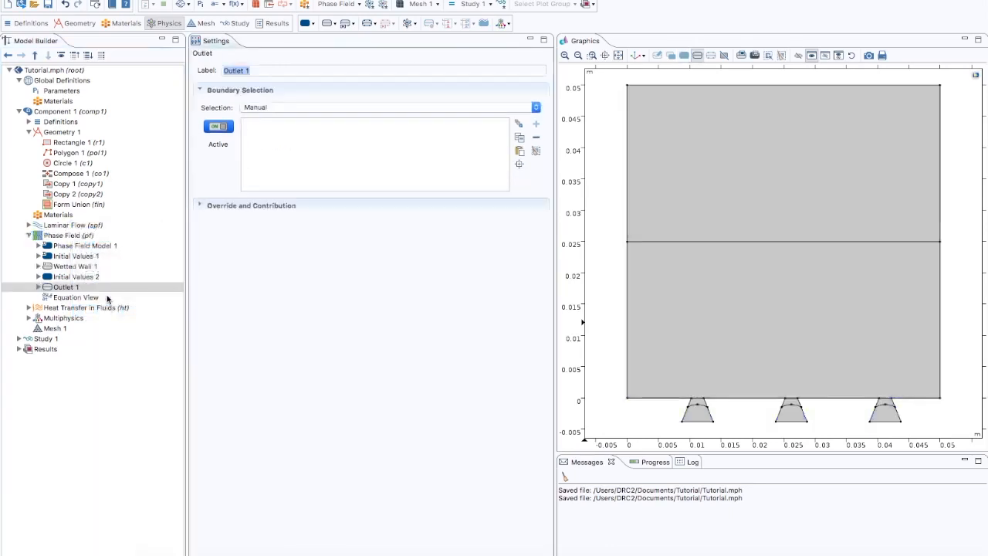
{"action": "left_click", "coordinate": [667, 84]}
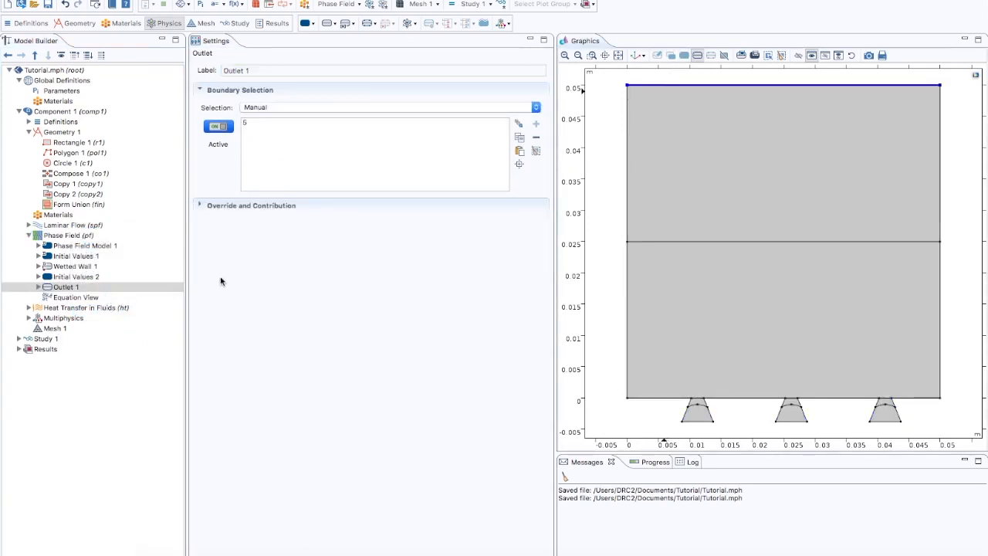
{"action": "left_click", "coordinate": [80, 267]}
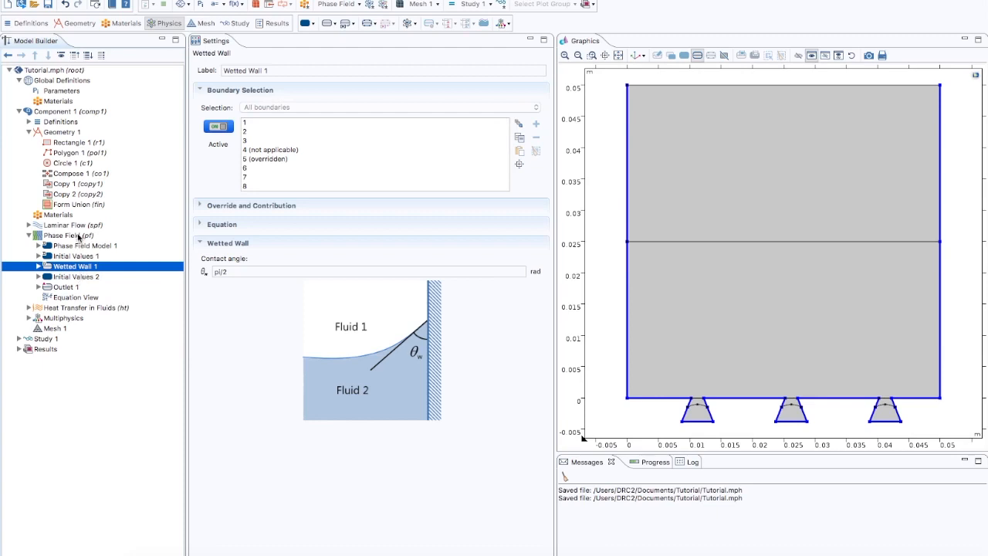
- Add a Phase Field Initial Interface on the middle horizontal boundary and the curved boundaries inside the three inlets
{"action": "right_click", "coordinate": [79, 237]}
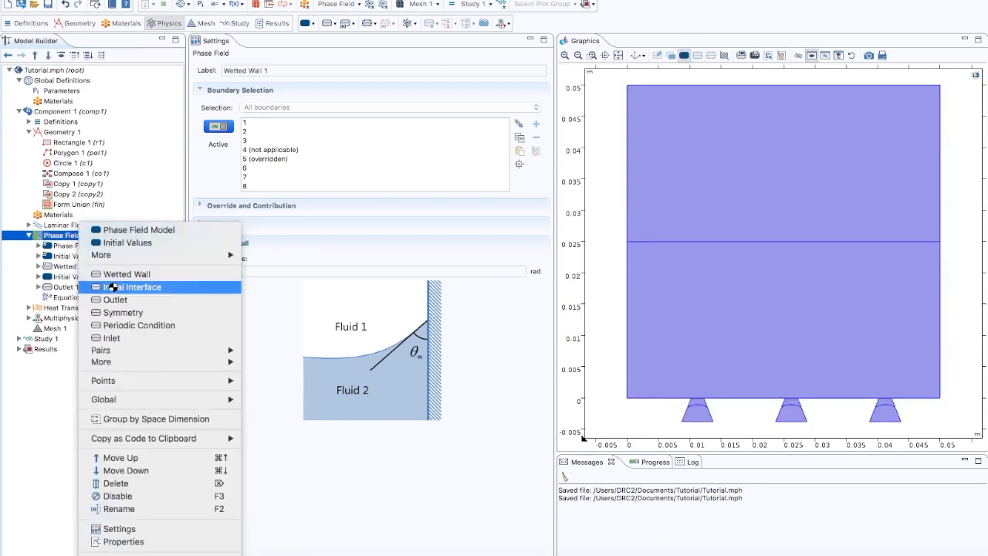
{"action": "left_click", "coordinate": [113, 287]}
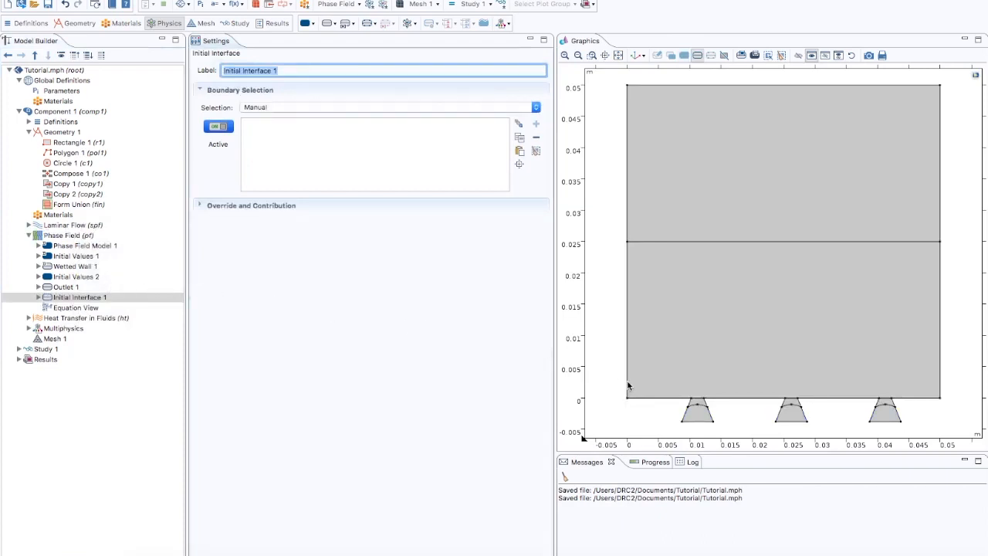
{"action": "left_click", "coordinate": [698, 409]}
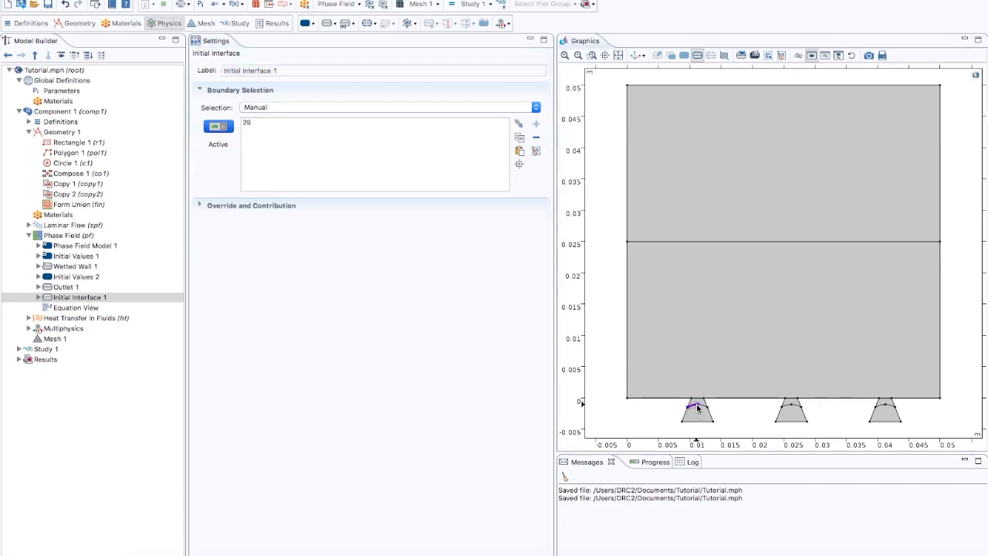
{"action": "left_click", "coordinate": [706, 407]}
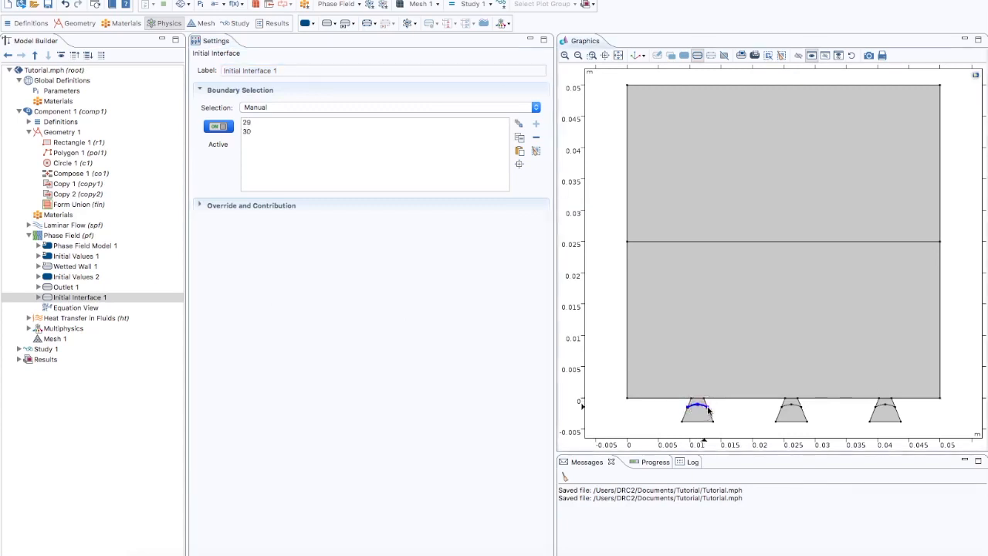
{"action": "left_click", "coordinate": [786, 407]}
{"action": "left_click", "coordinate": [797, 407]}
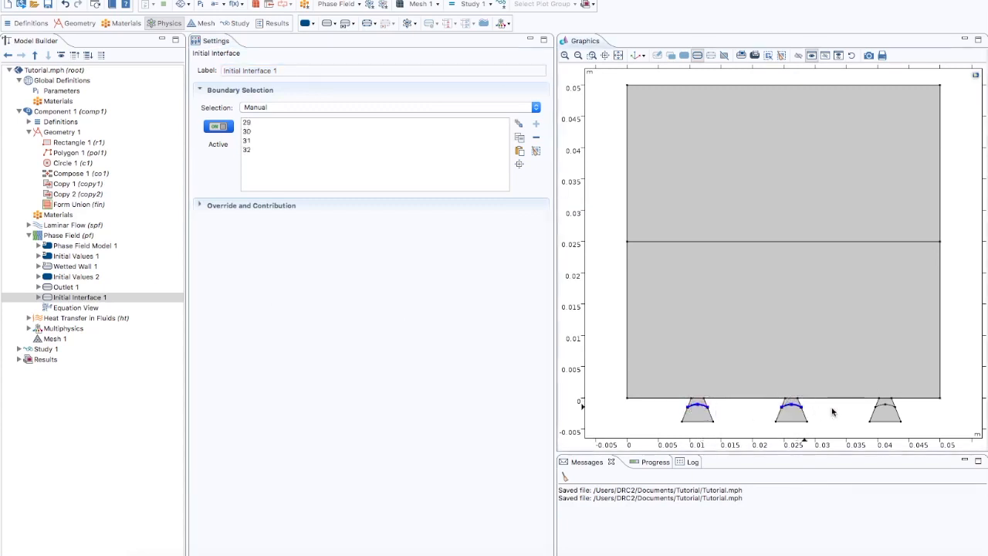
{"action": "left_click", "coordinate": [882, 407]}
{"action": "left_click", "coordinate": [892, 407]}
{"action": "left_click", "coordinate": [805, 243]}
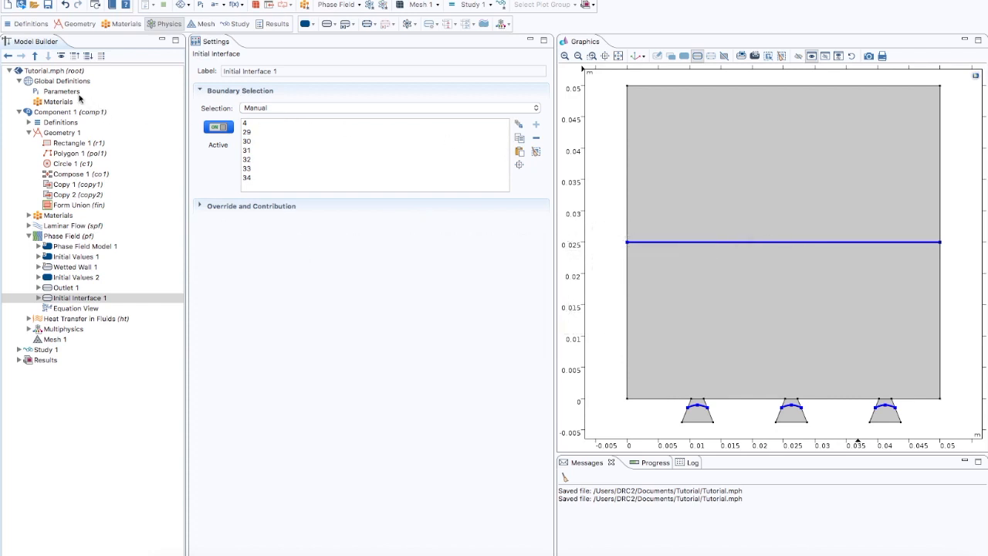
- Enable Advanced Physics Options and add a Phase Field Weak Contribution applied to all domains
{"action": "left_click", "coordinate": [62, 56]}
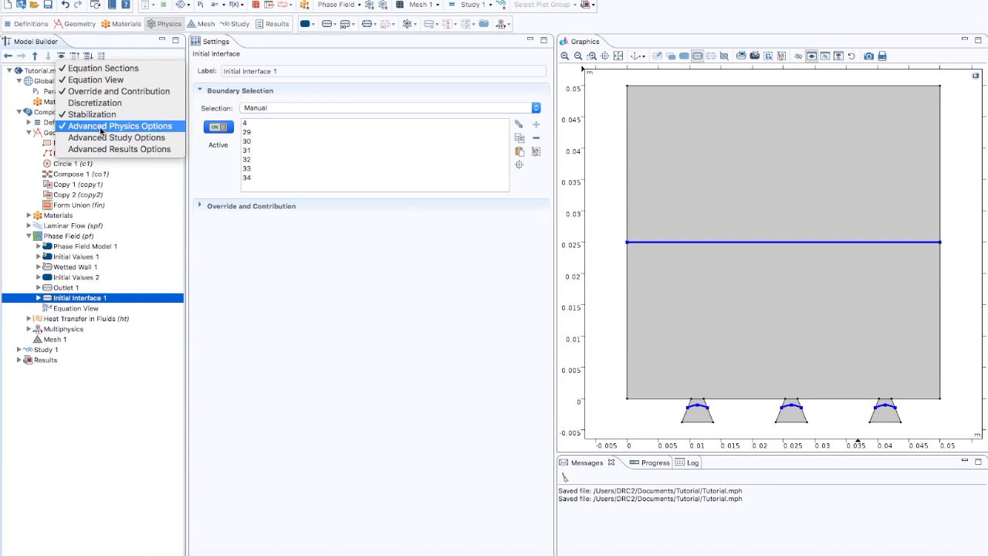
{"action": "left_click", "coordinate": [100, 127]}
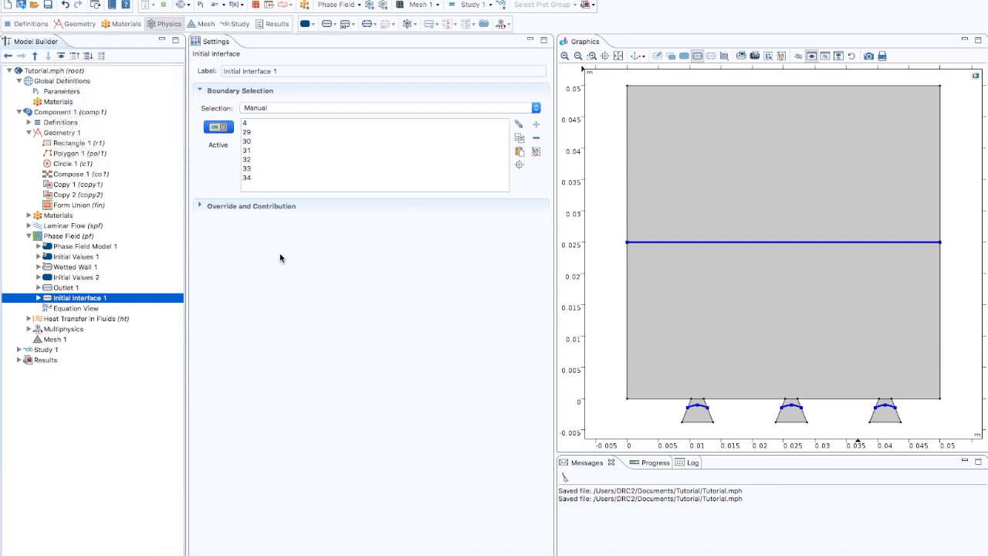
{"action": "left_click", "coordinate": [69, 236]}
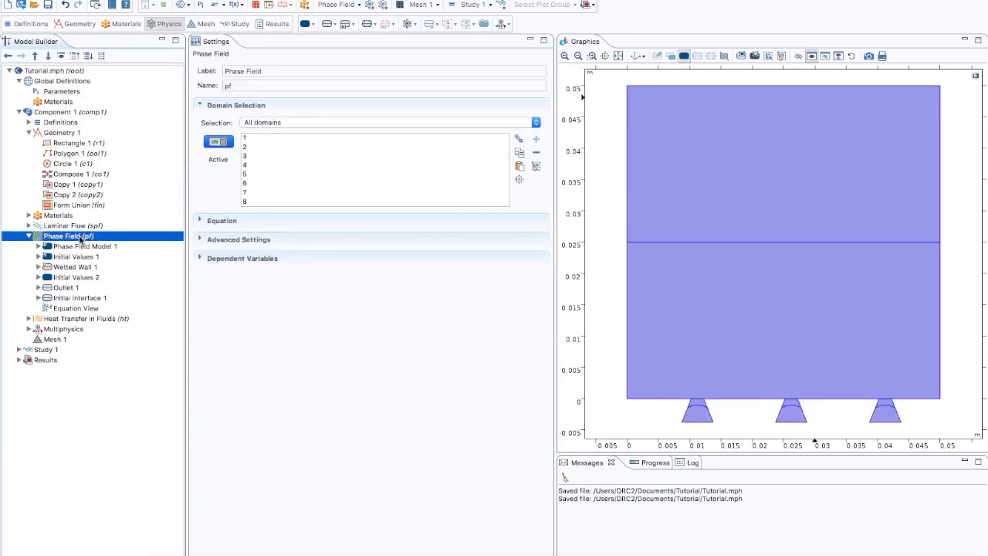
{"action": "right_click", "coordinate": [79, 239]}
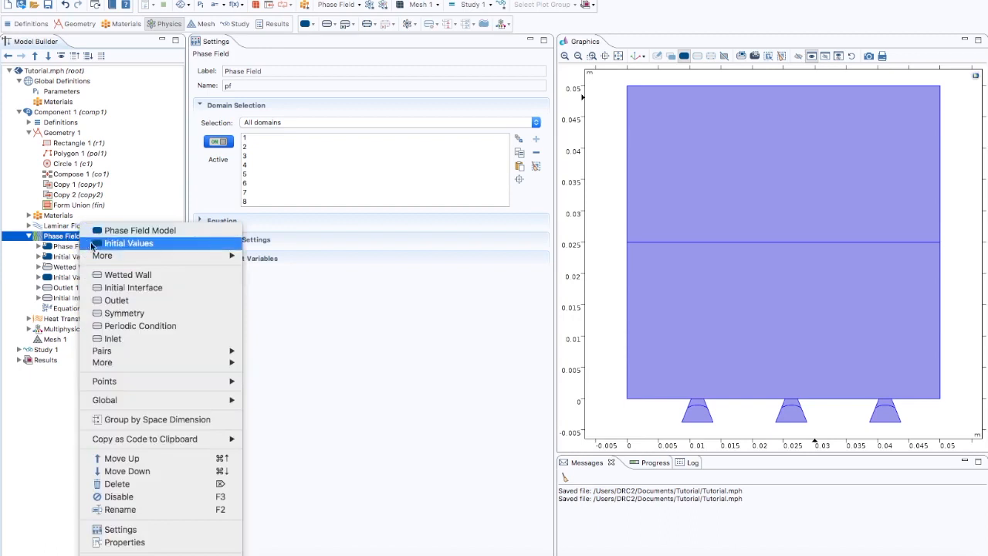
{"action": "mouse_move", "coordinate": [108, 255]}
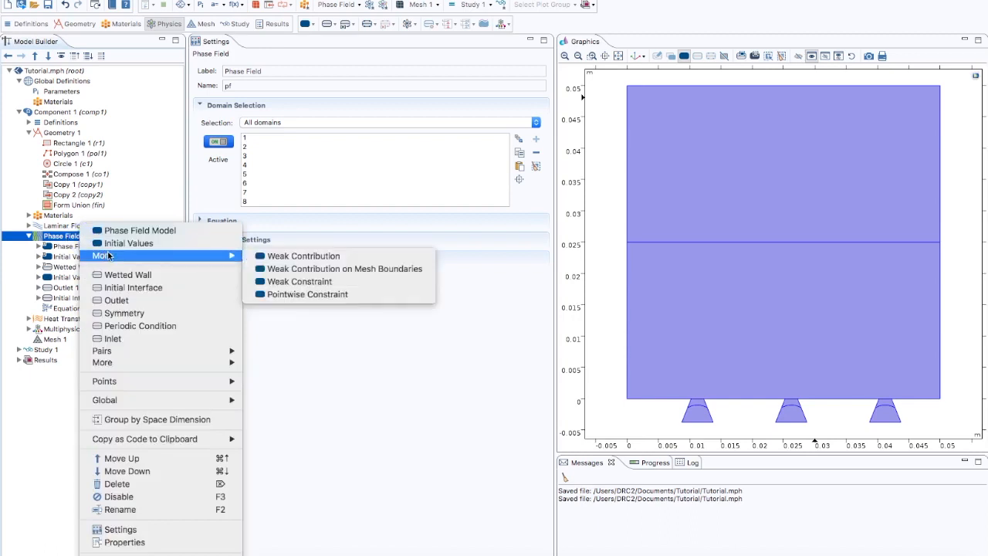
{"action": "left_click", "coordinate": [261, 259]}
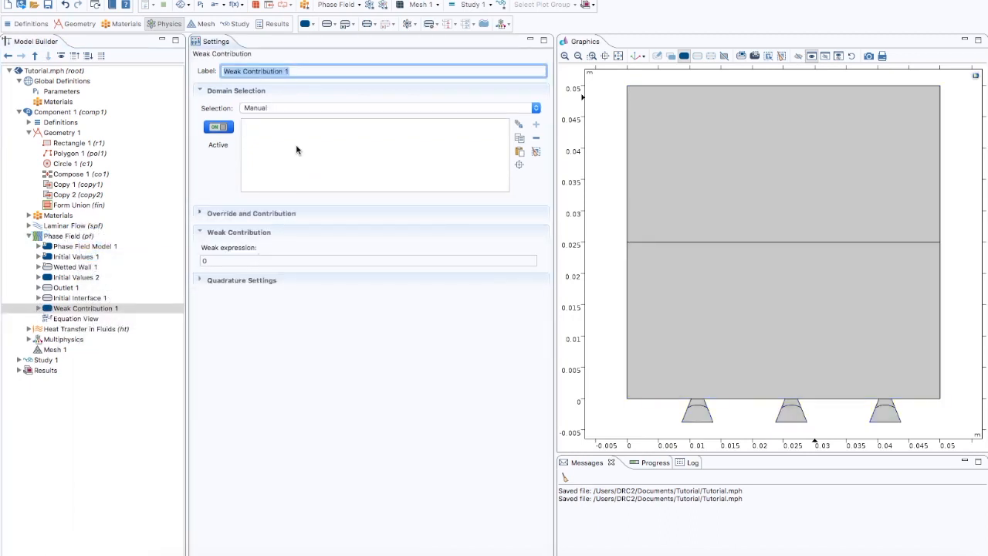
{"action": "left_click", "coordinate": [269, 108]}
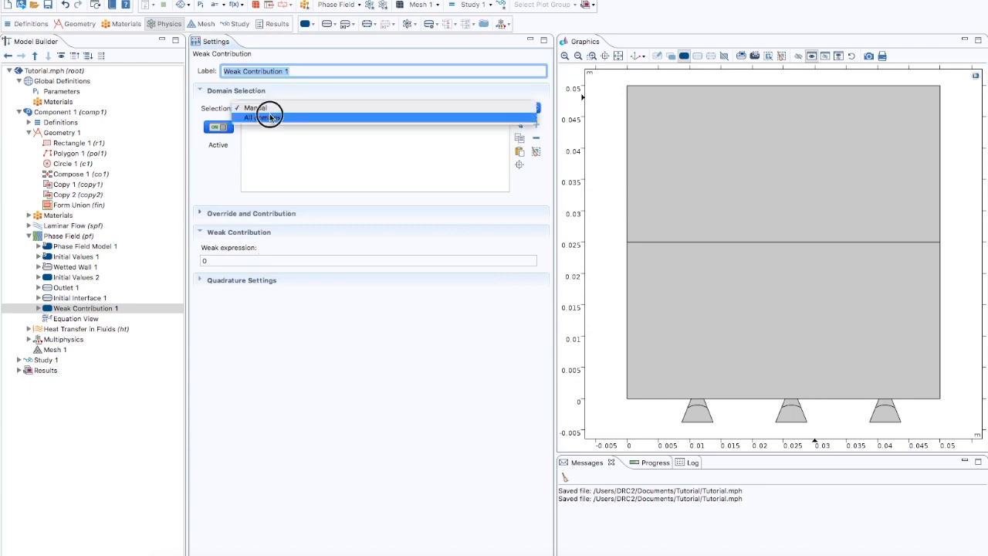
{"action": "left_click", "coordinate": [269, 116]}
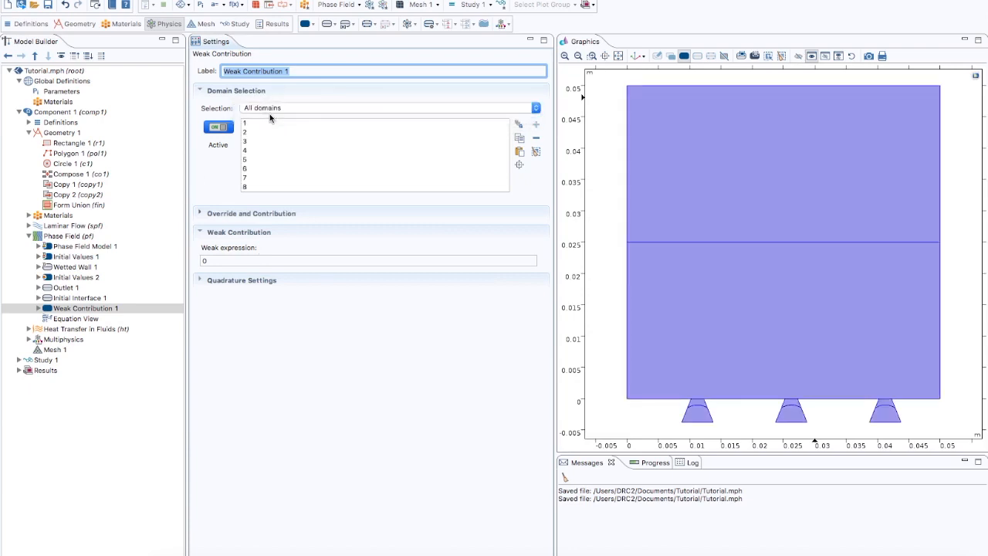
- Enter the weak expression Test(psi)*phi_source+test(p)*usource
{"action": "double_click", "coordinate": [205, 261]}
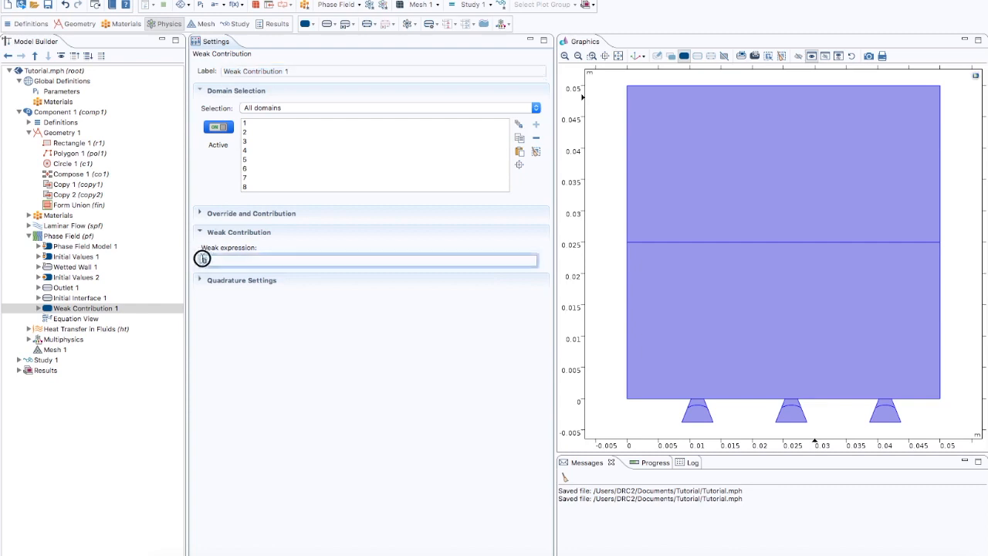
{"action": "type", "text": "T"}
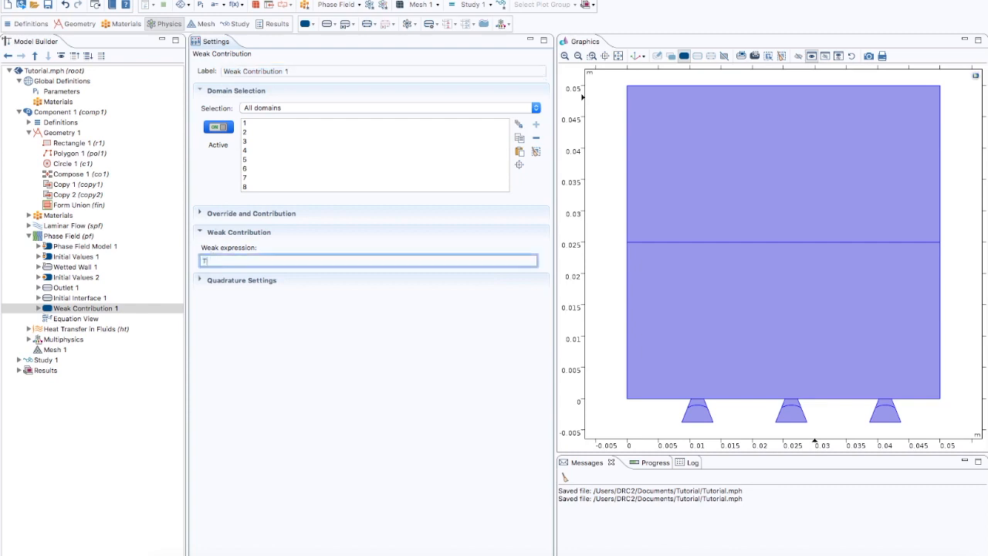
{"action": "type", "text": "est(p"}
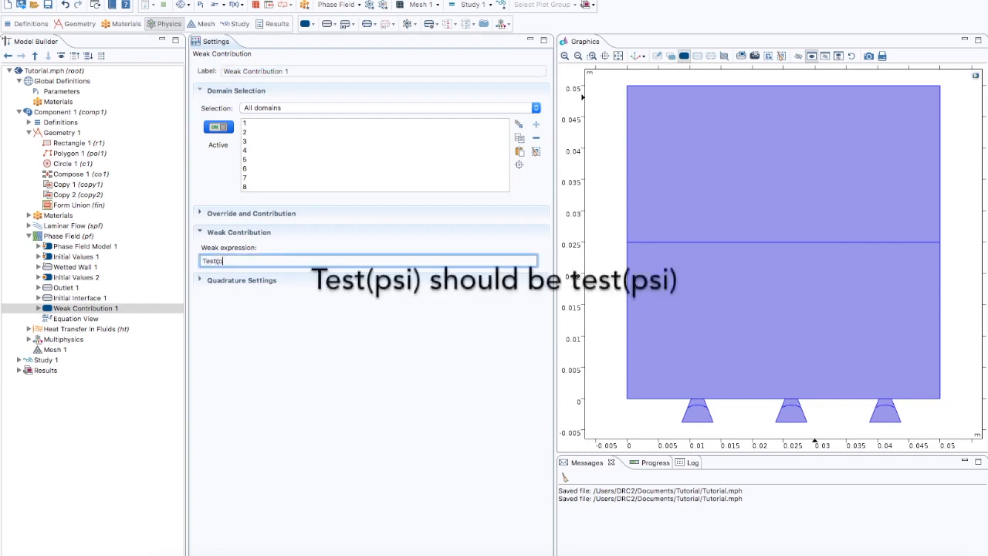
{"action": "type", "text": "si)*phi_source=test(p)*"}
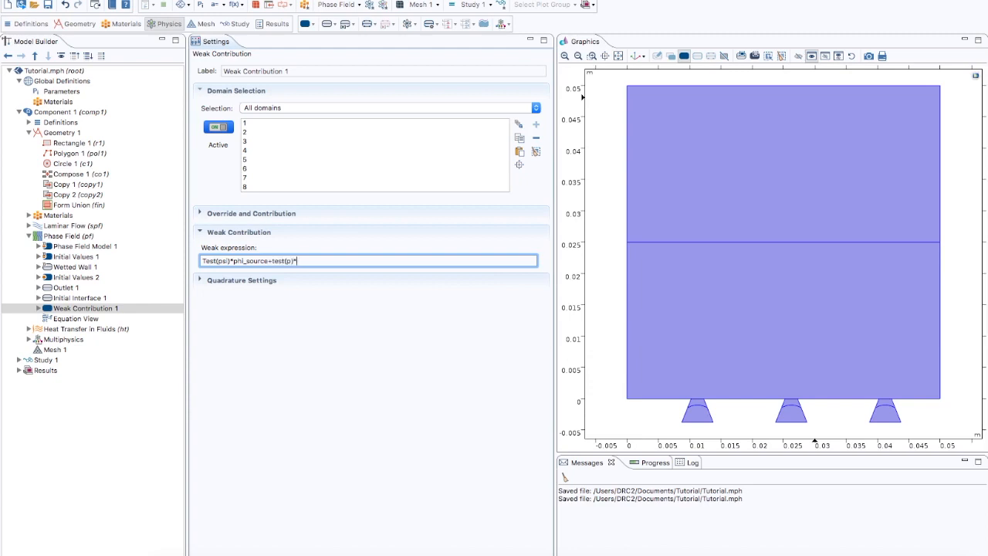
{"action": "type", "text": "usource"}
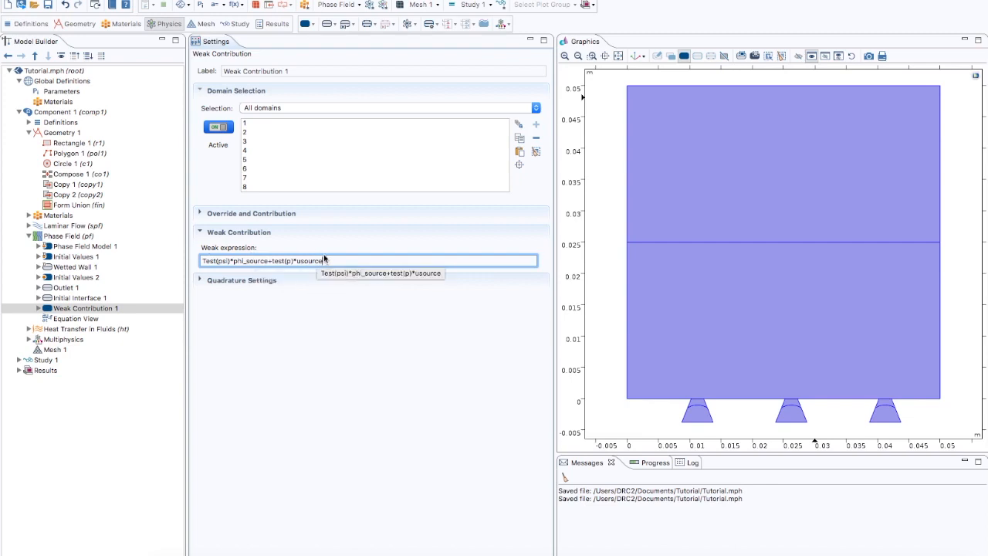
- Review the variables defined under the component Definitions and browse the Heat Transfer in Fluids feature nodes
{"action": "left_click", "coordinate": [29, 122]}
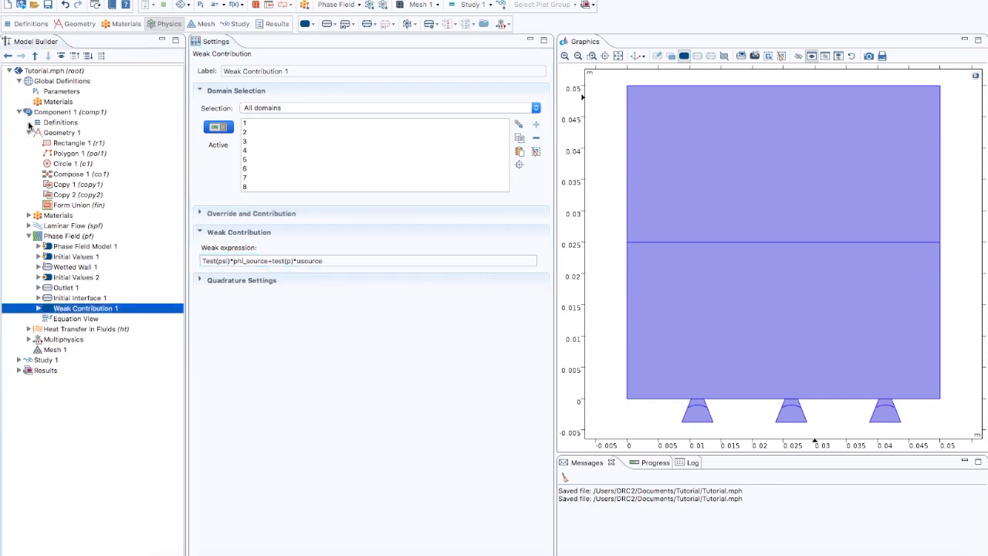
{"action": "left_click", "coordinate": [69, 133]}
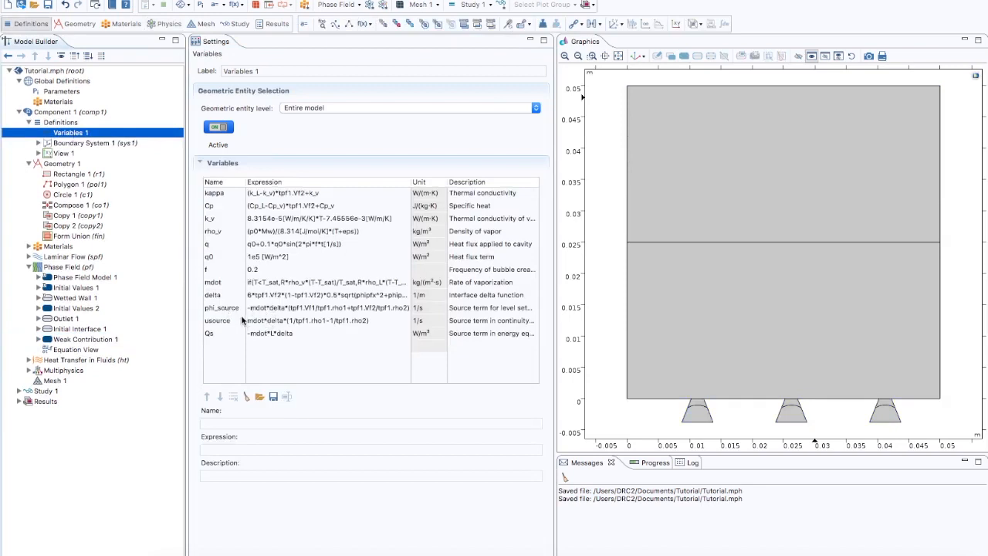
{"action": "left_click", "coordinate": [29, 122]}
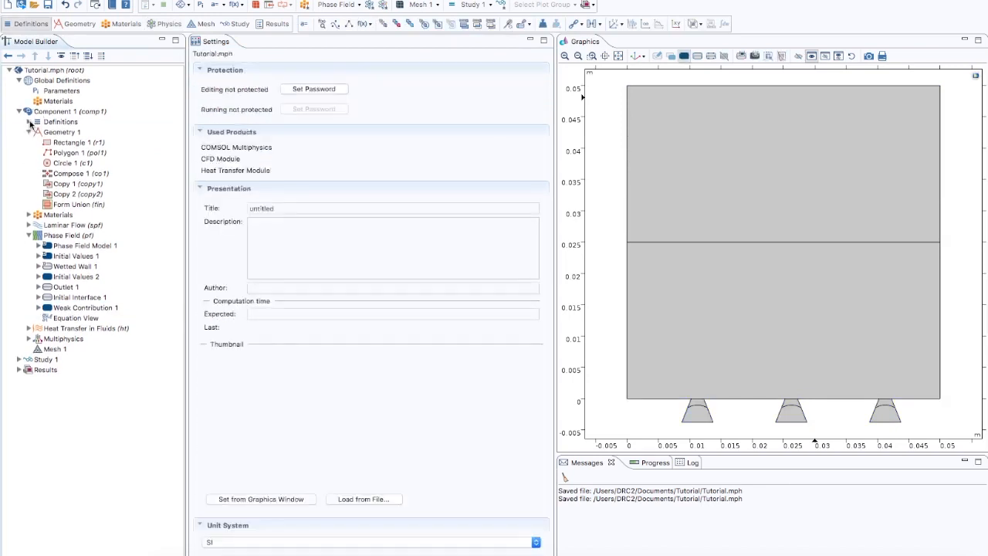
{"action": "left_click", "coordinate": [29, 237]}
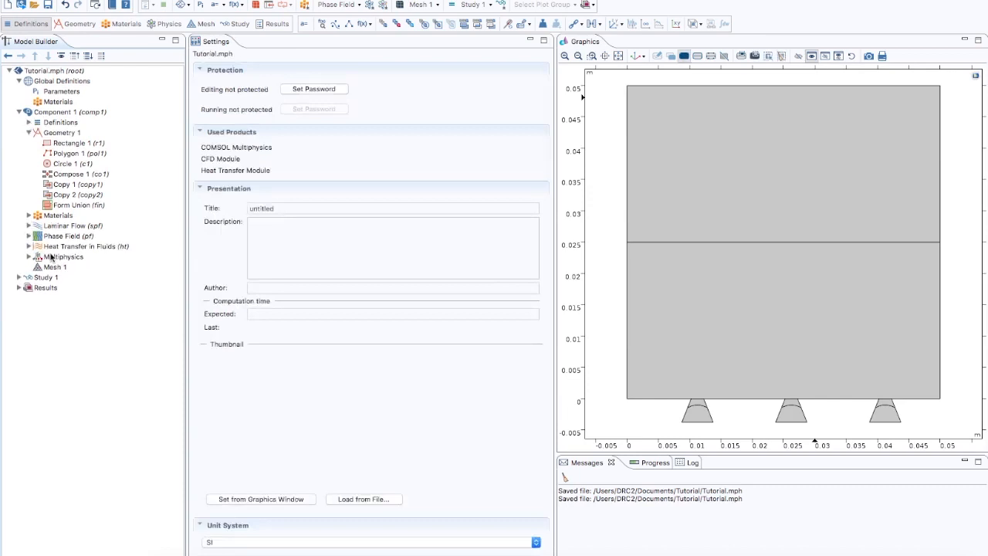
{"action": "left_click", "coordinate": [59, 238]}
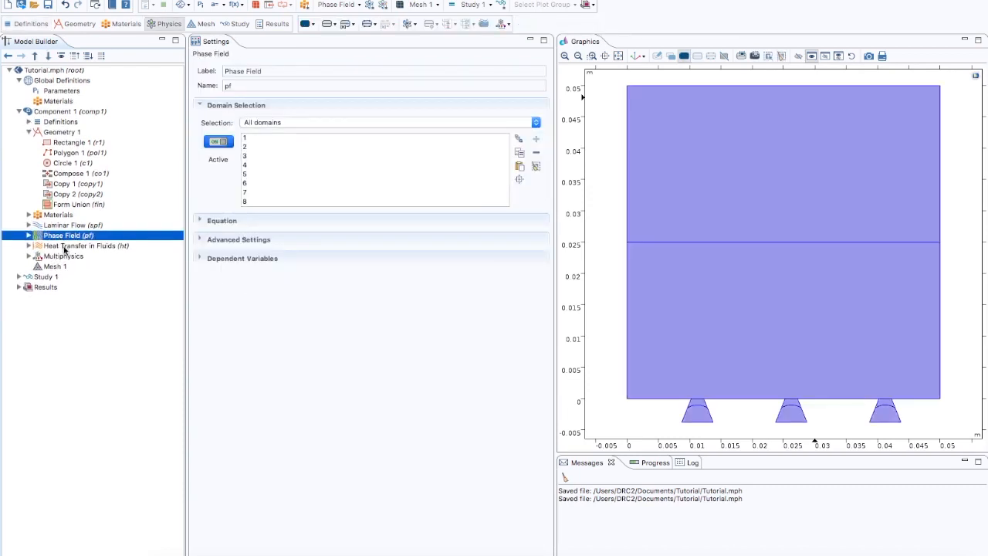
{"action": "left_click", "coordinate": [64, 246]}
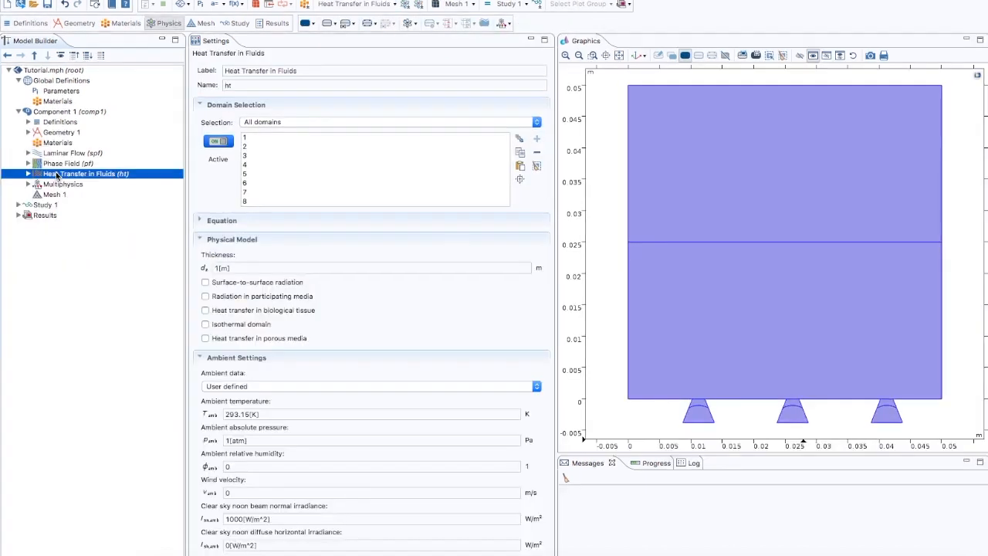
{"action": "left_click", "coordinate": [28, 175]}
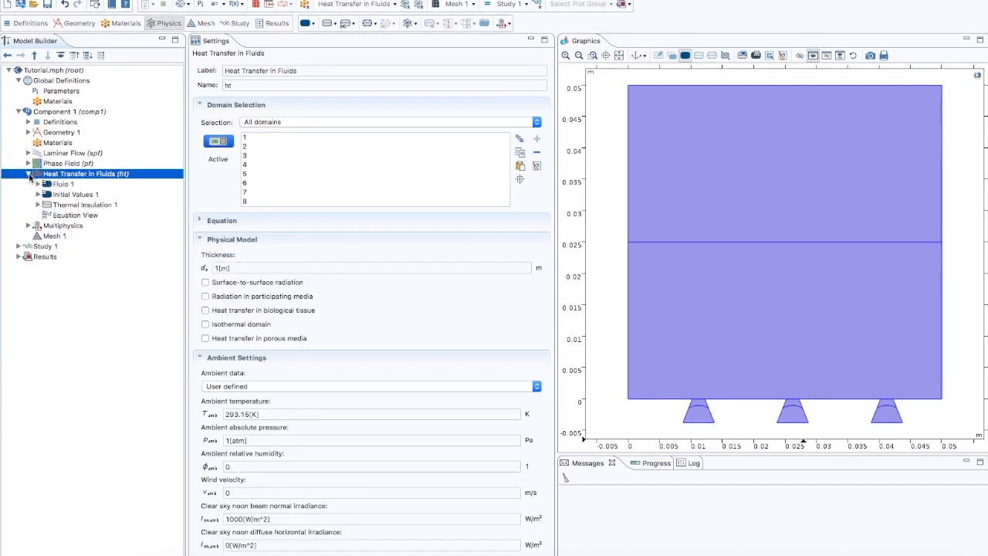
{"action": "left_click", "coordinate": [75, 205]}
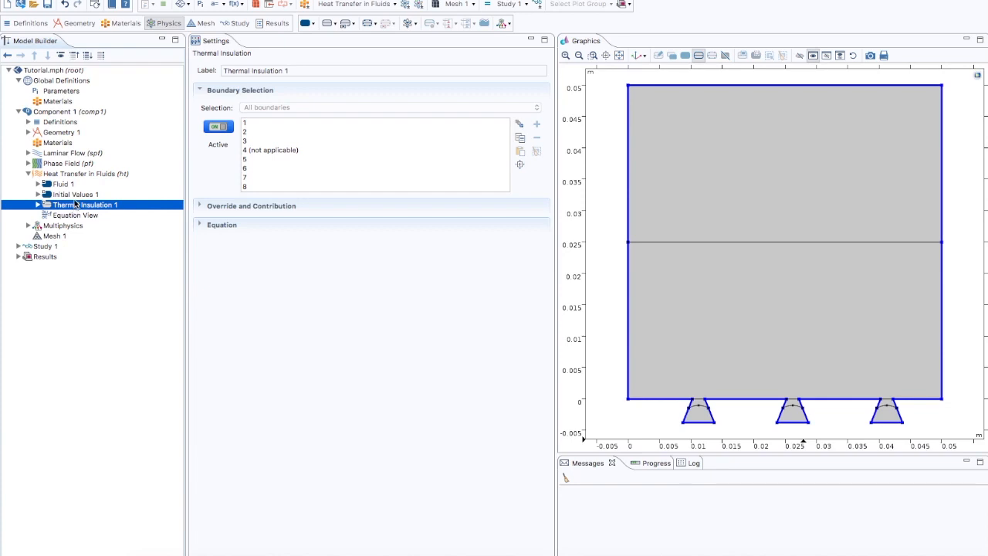
- Enable surface-to-surface radiation in Heat Transfer in Fluids, turn off streamline diffusion and turn on isotropic diffusion
{"action": "left_click", "coordinate": [76, 176]}
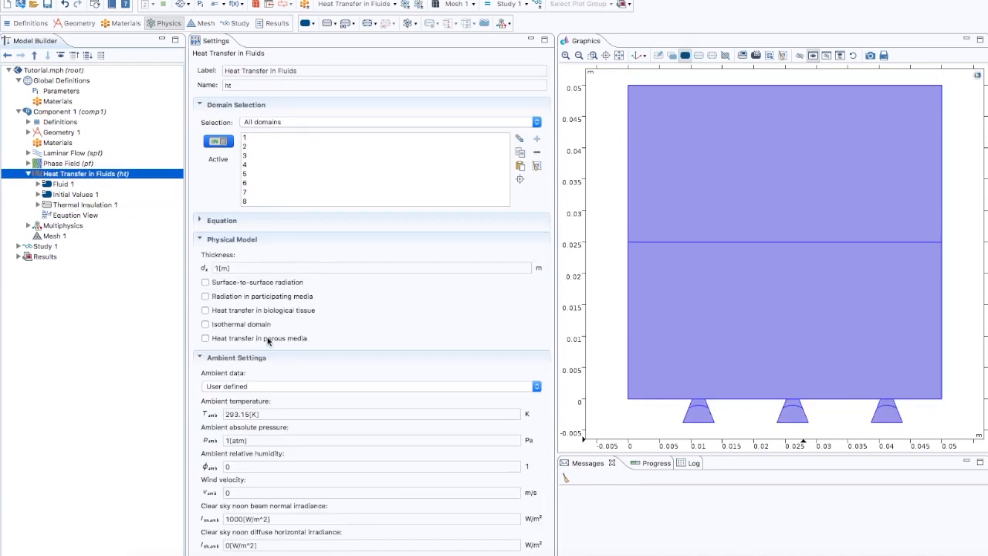
{"action": "left_click", "coordinate": [206, 282]}
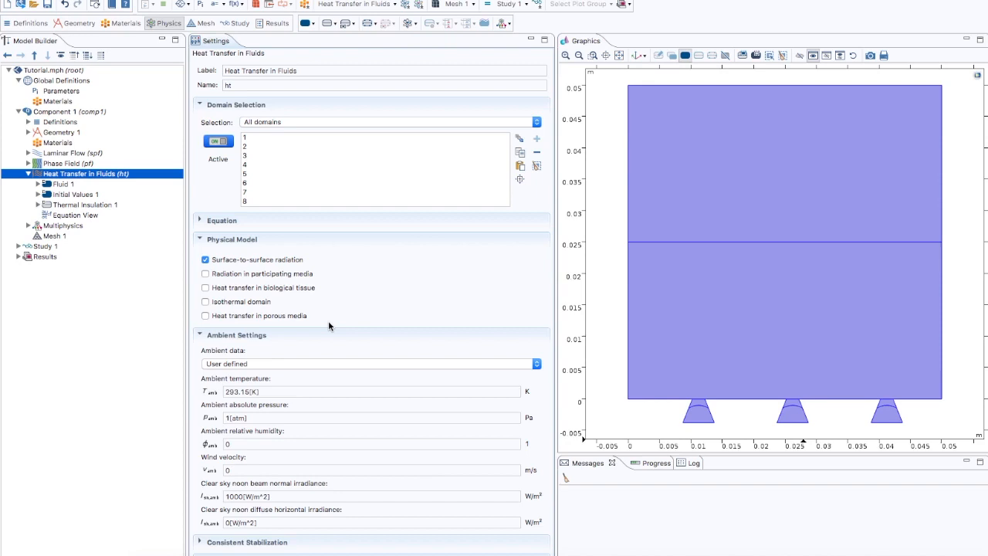
{"action": "scroll", "coordinate": [329, 323], "scroll_direction": "down", "scroll_amount": 3}
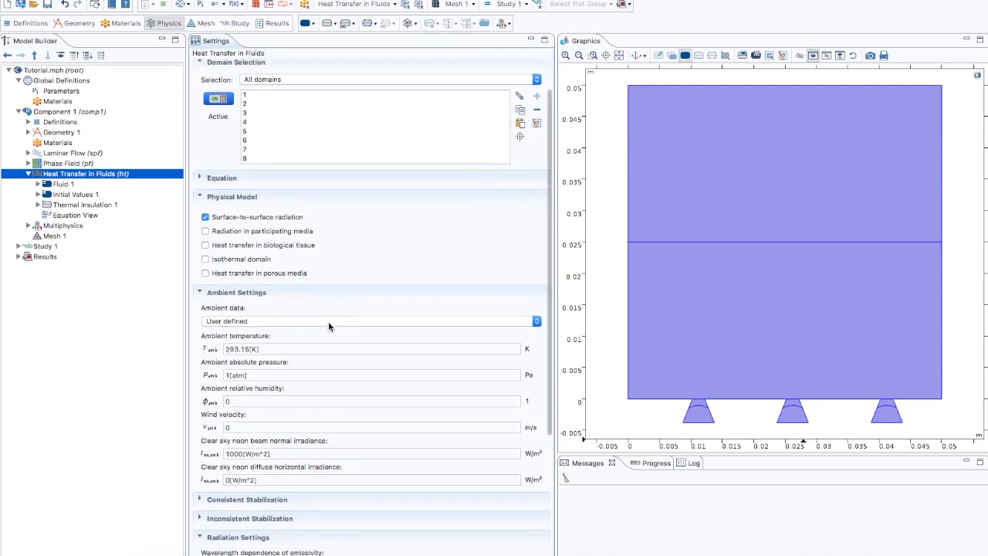
{"action": "left_click", "coordinate": [201, 446]}
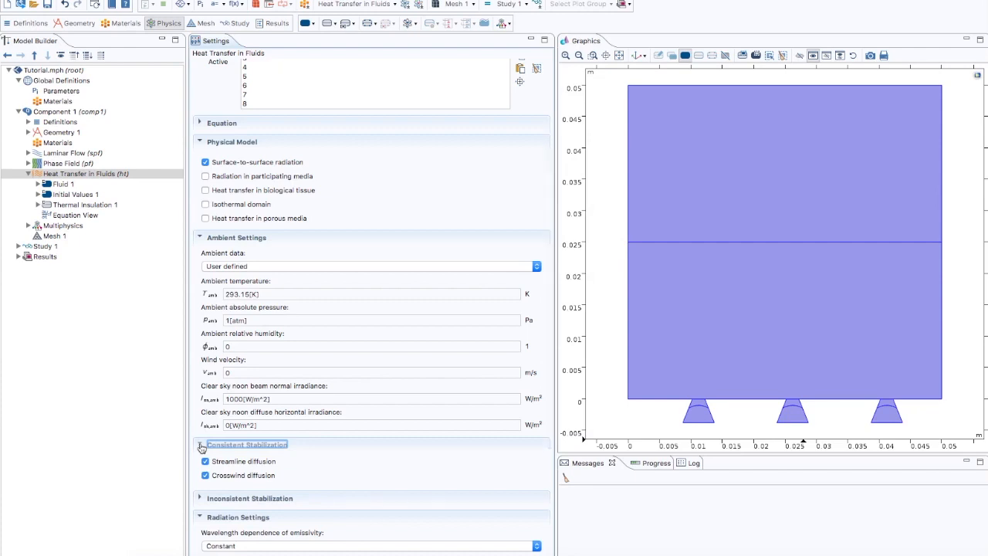
{"action": "left_click", "coordinate": [206, 461]}
{"action": "left_click", "coordinate": [200, 499]}
{"action": "left_click", "coordinate": [205, 515]}
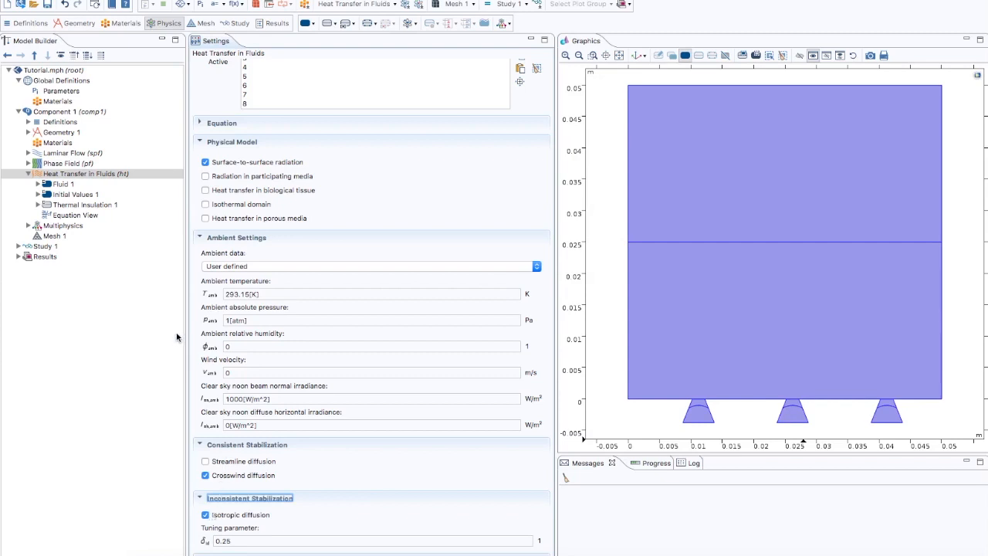
- Set the Fluid 1 thermal conductivity to user defined with the value kappa
{"action": "left_click", "coordinate": [66, 185]}
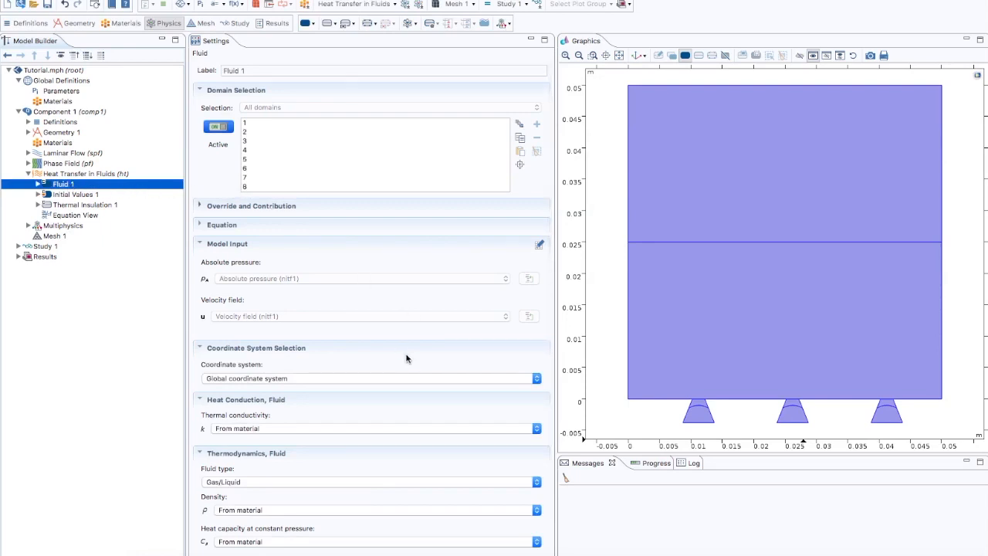
{"action": "left_click", "coordinate": [262, 429]}
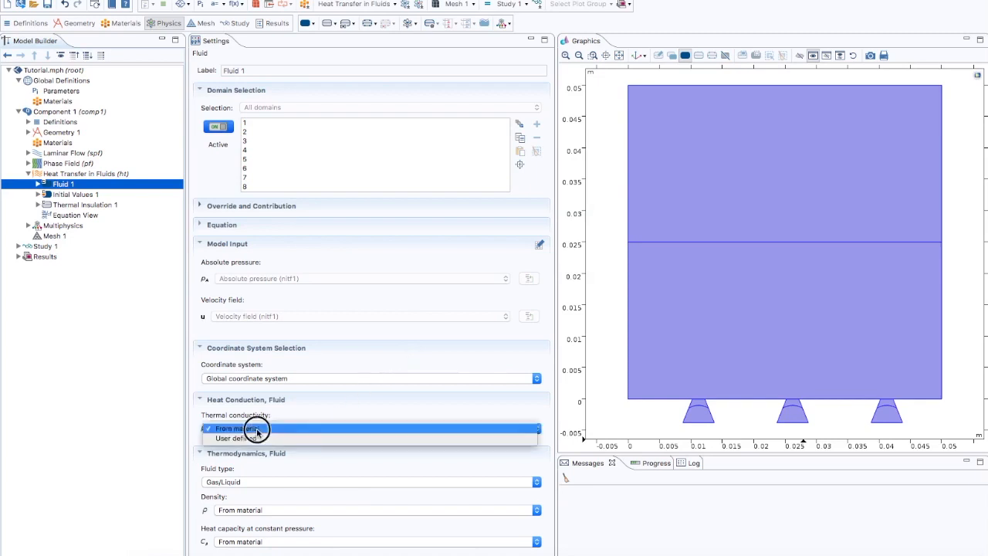
{"action": "left_click", "coordinate": [248, 437]}
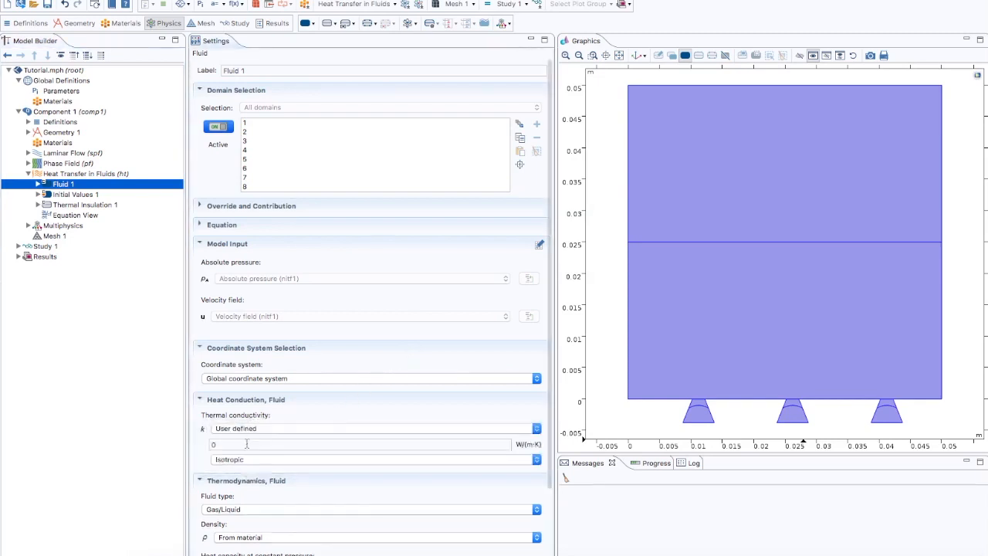
{"action": "left_click", "coordinate": [240, 444]}
{"action": "left_click_drag", "start_coordinate": [232, 444], "coordinate": [209, 443]}
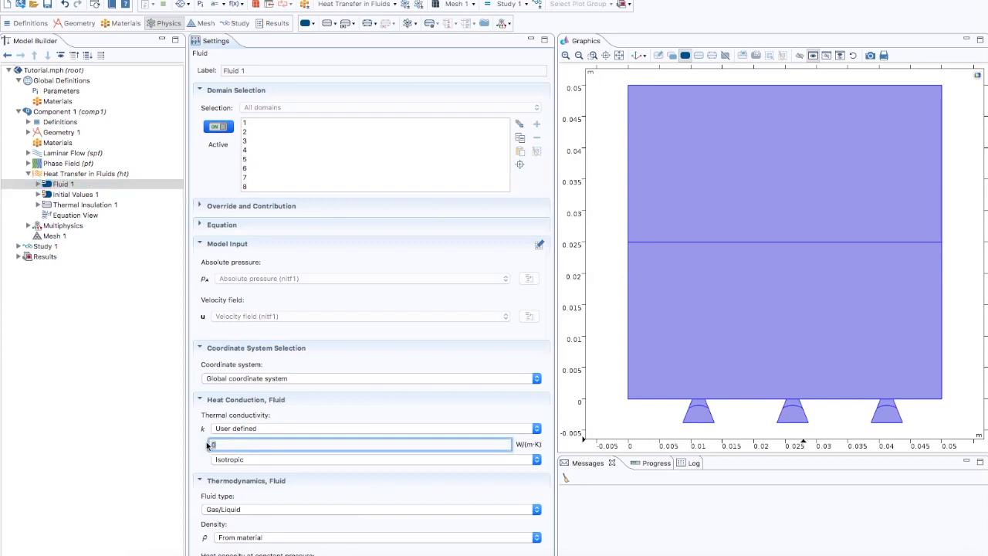
{"action": "type", "text": "kappa"}
- Set the fluid density to user defined with the expression tpf1.rho
{"action": "scroll", "coordinate": [513, 461], "scroll_direction": "down", "scroll_amount": 3}
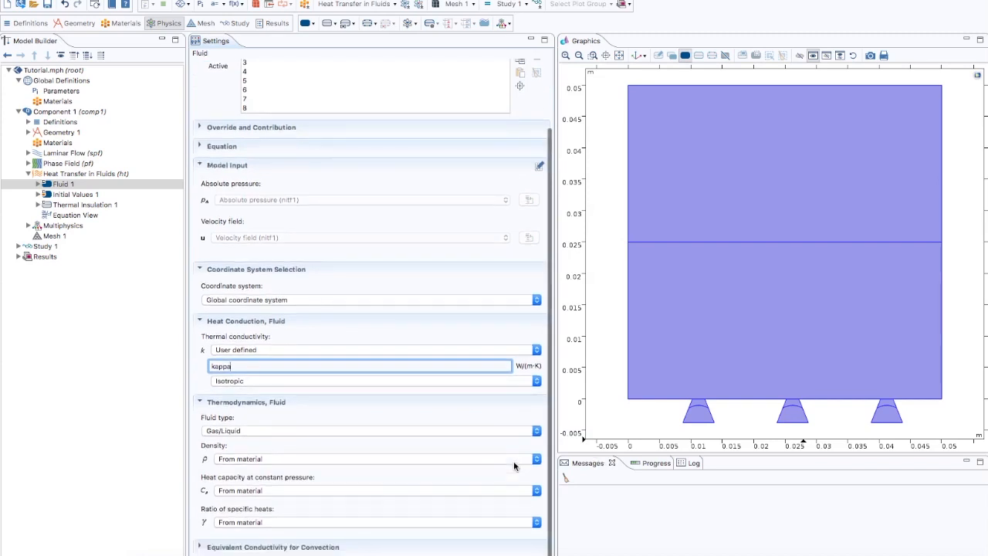
{"action": "left_click", "coordinate": [242, 459]}
{"action": "left_click", "coordinate": [240, 469]}
{"action": "left_click_drag", "start_coordinate": [234, 477], "coordinate": [213, 477]}
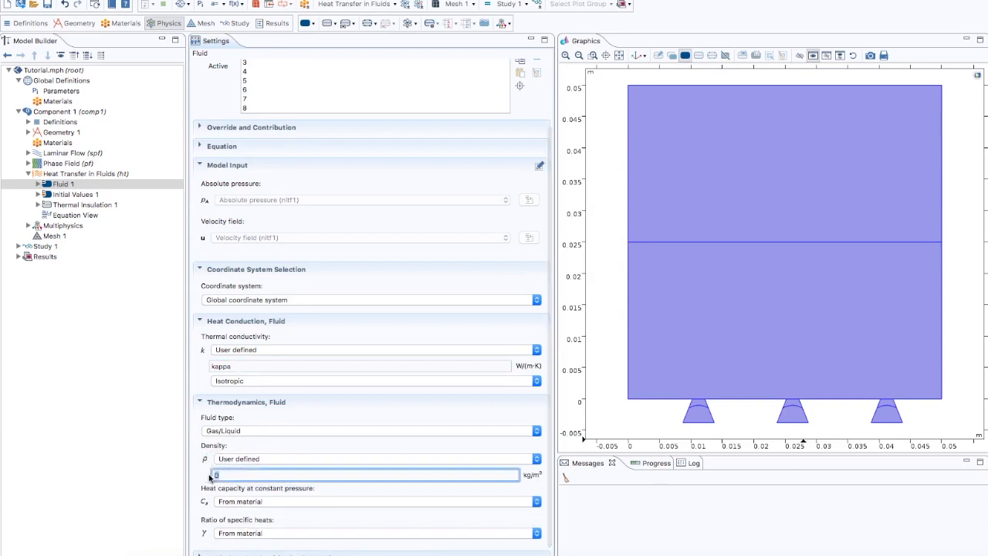
{"action": "type", "text": "tpf1"}
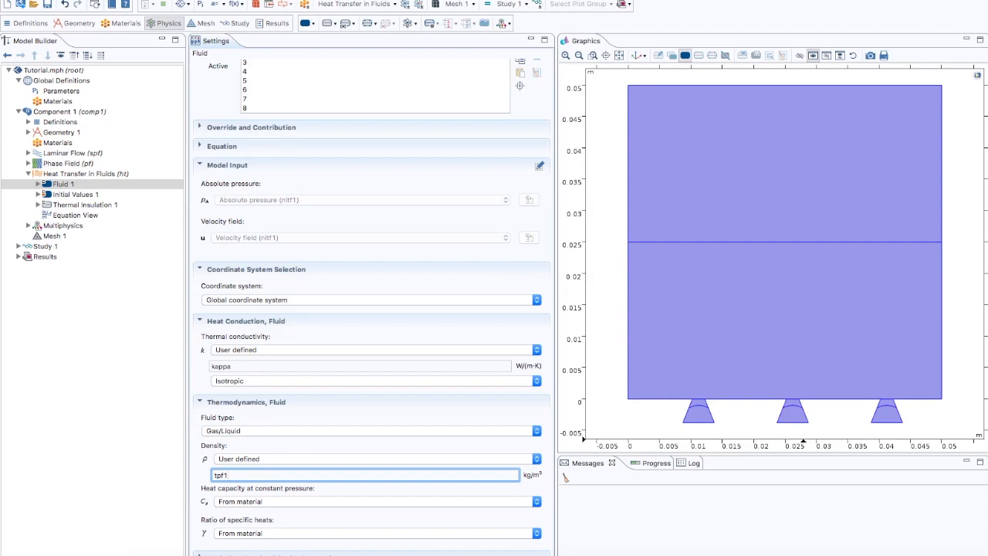
{"action": "type", "text": ".rho"}
- Set heat capacity at constant pressure to user-defined Cp and ratio of specific heats to user-defined 1
{"action": "left_click", "coordinate": [257, 503]}
{"action": "left_click", "coordinate": [251, 515]}
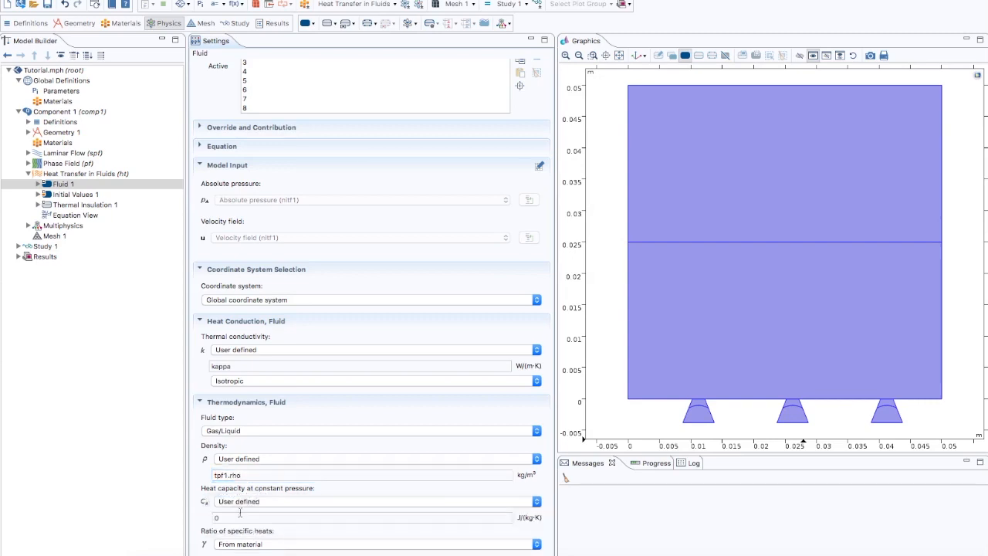
{"action": "double_click", "coordinate": [231, 519]}
{"action": "type", "text": "Cp"}
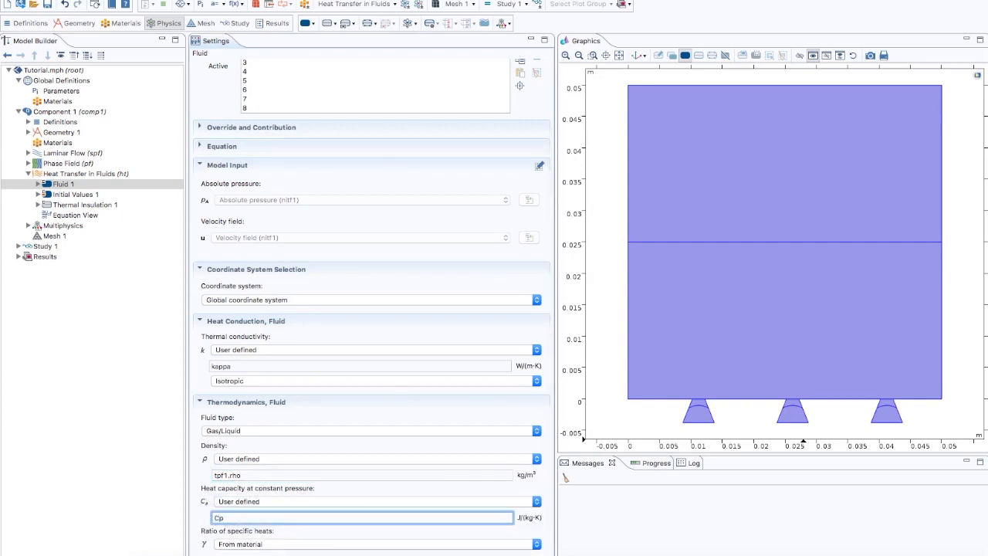
{"action": "left_click", "coordinate": [231, 544]}
{"action": "left_click", "coordinate": [233, 550]}
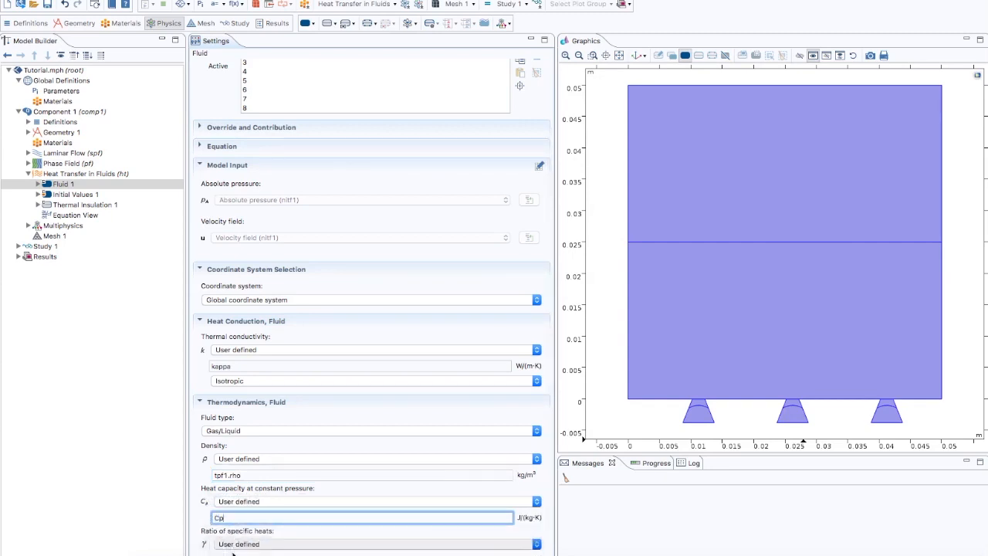
{"action": "scroll", "coordinate": [233, 550], "scroll_direction": "up", "scroll_amount": 2}
{"action": "scroll", "coordinate": [237, 547], "scroll_direction": "down", "scroll_amount": 3}
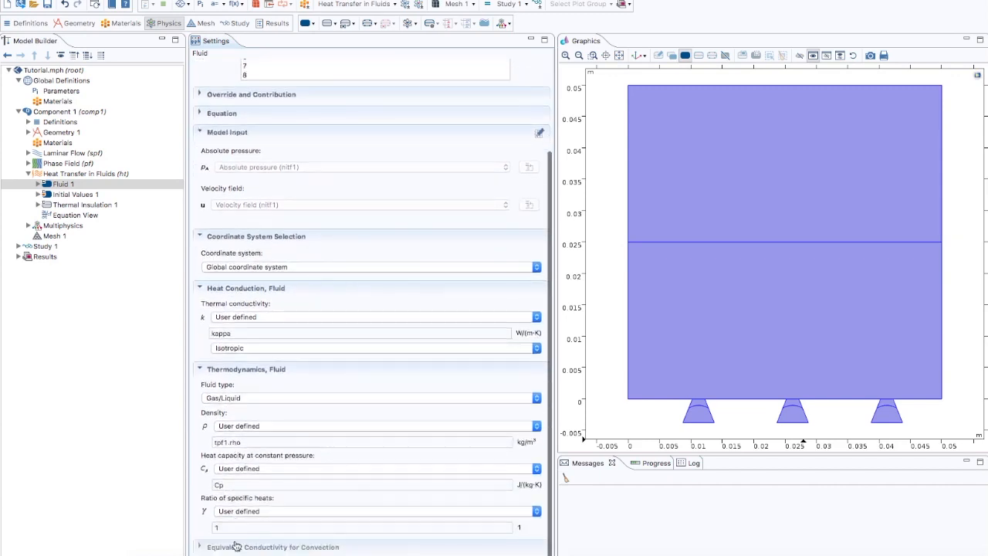
{"action": "left_click", "coordinate": [235, 526]}
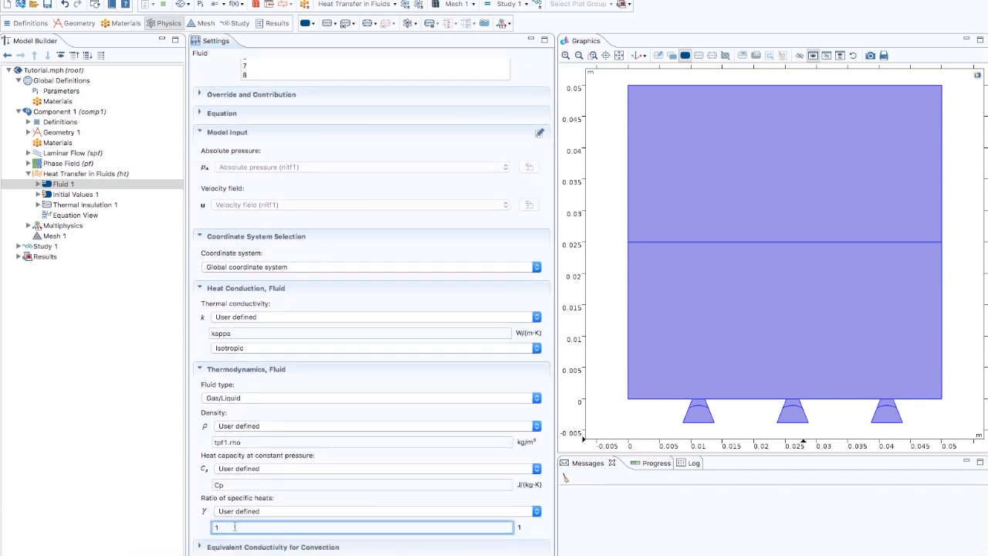
- Set the Heat Transfer initial temperature to T_sat
{"action": "left_click", "coordinate": [90, 195]}
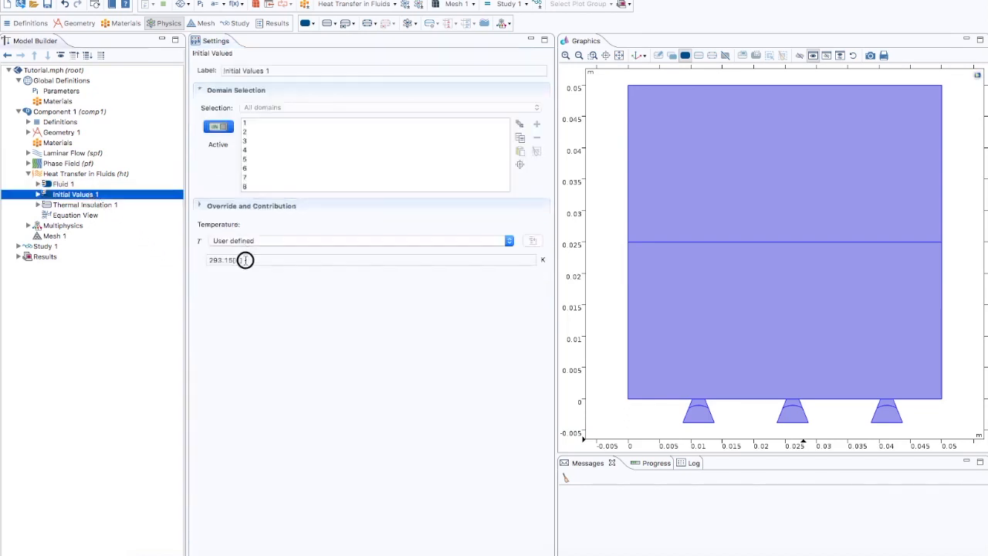
{"action": "left_click_drag", "start_coordinate": [247, 260], "coordinate": [207, 259]}
{"action": "type", "text": "T"}
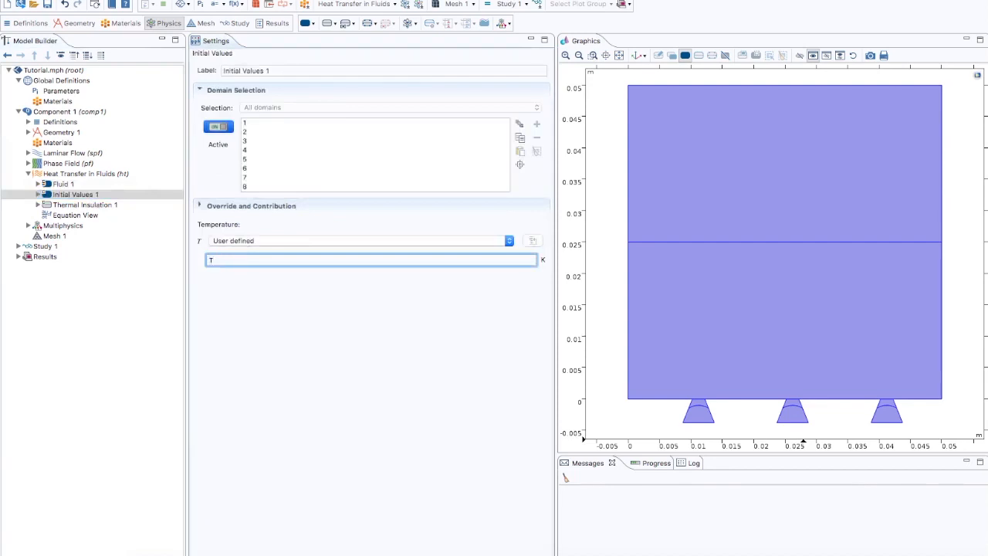
{"action": "type", "text": "_sat"}
- Add an Outflow, a Heat Source and two Heat Flux features to Heat Transfer in Fluids
{"action": "right_click", "coordinate": [82, 176]}
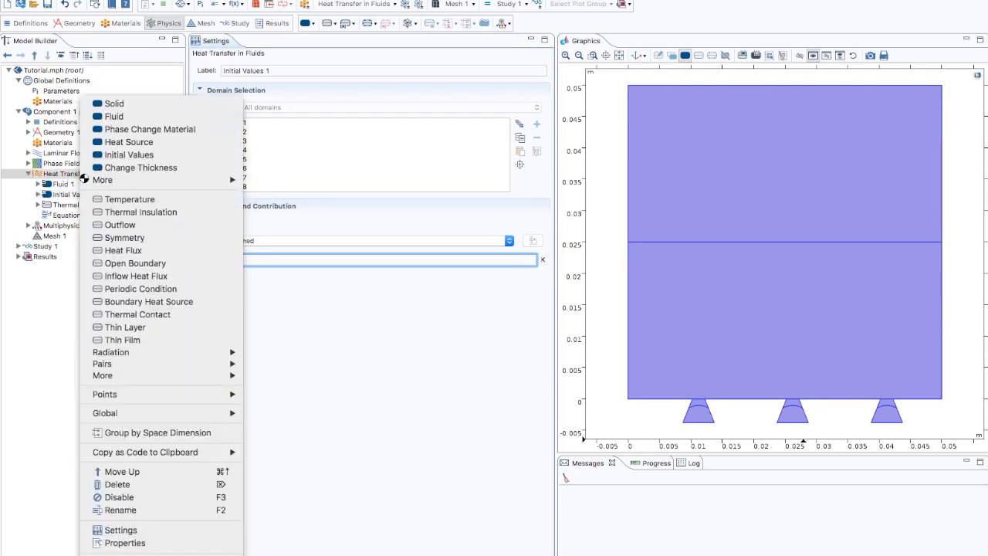
{"action": "left_click", "coordinate": [110, 224]}
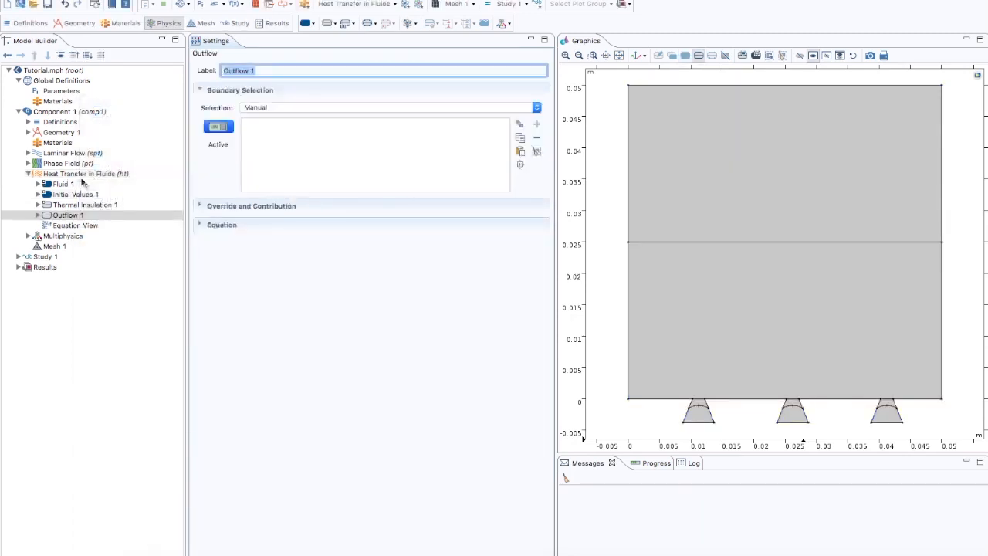
{"action": "right_click", "coordinate": [80, 176]}
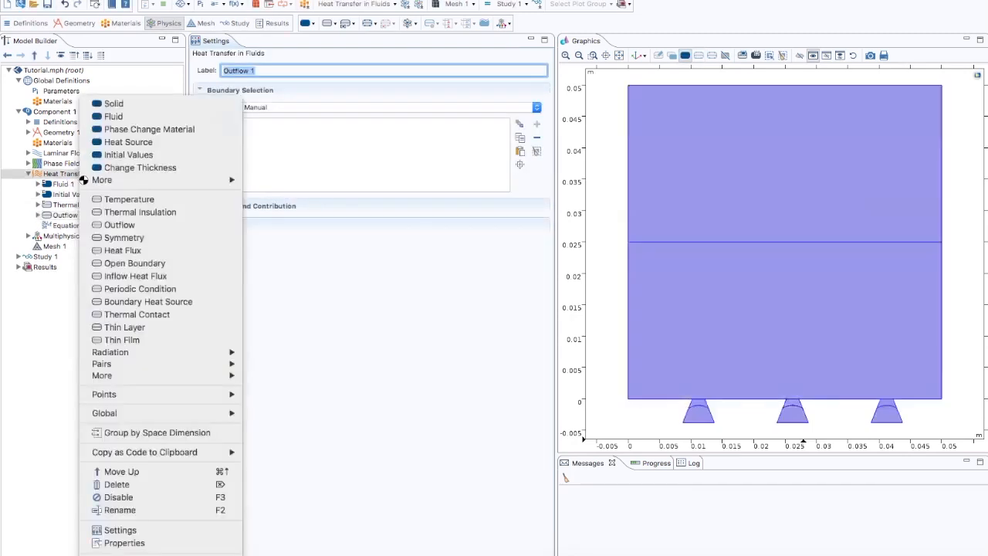
{"action": "left_click", "coordinate": [116, 142]}
{"action": "right_click", "coordinate": [94, 177]}
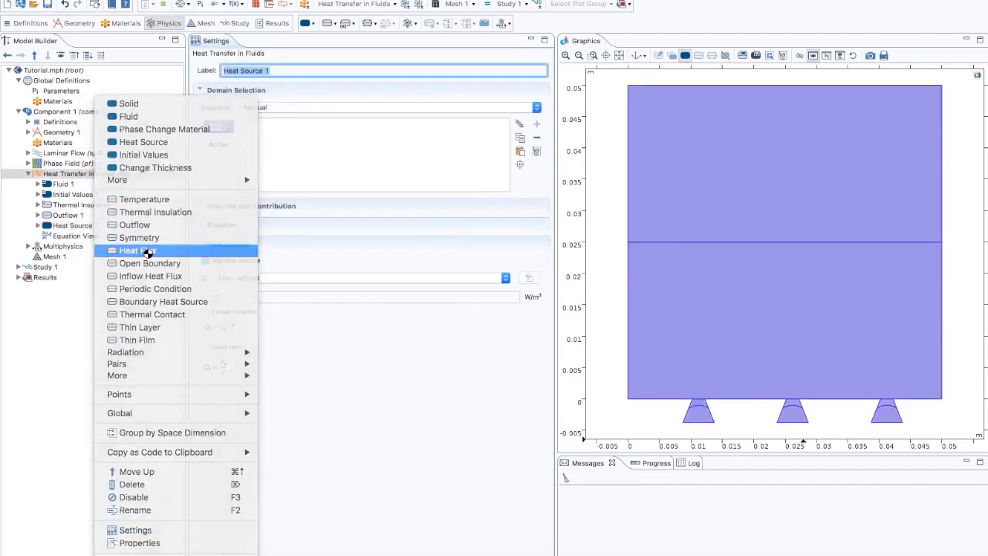
{"action": "left_click", "coordinate": [136, 250]}
{"action": "right_click", "coordinate": [87, 174]}
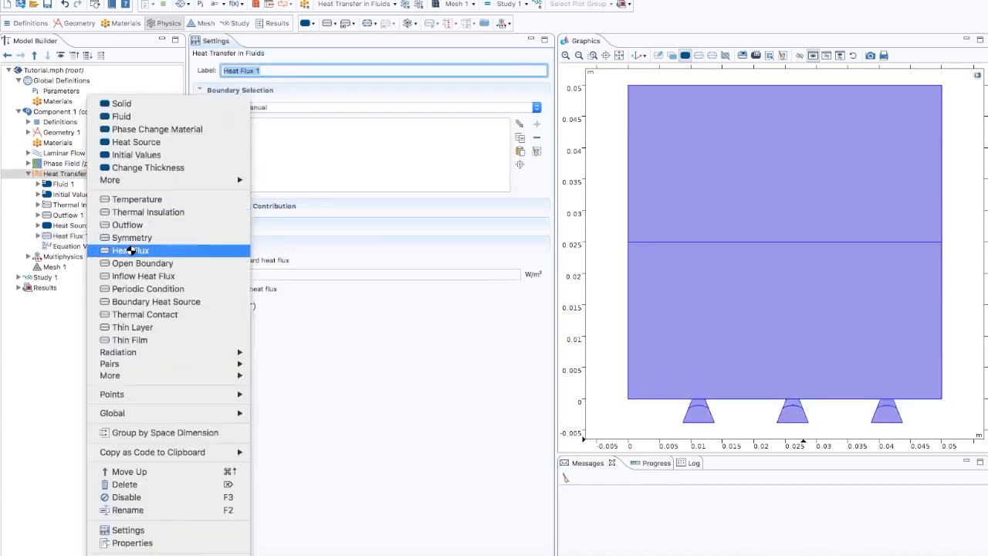
{"action": "left_click", "coordinate": [130, 251]}
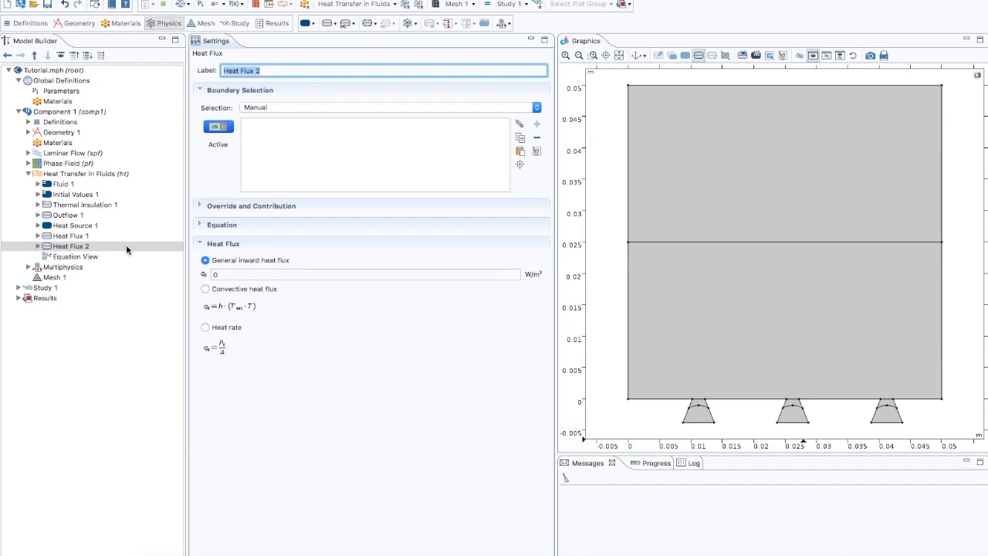
- Assign the Outflow condition to the top boundary of the domain
{"action": "left_click", "coordinate": [72, 214]}
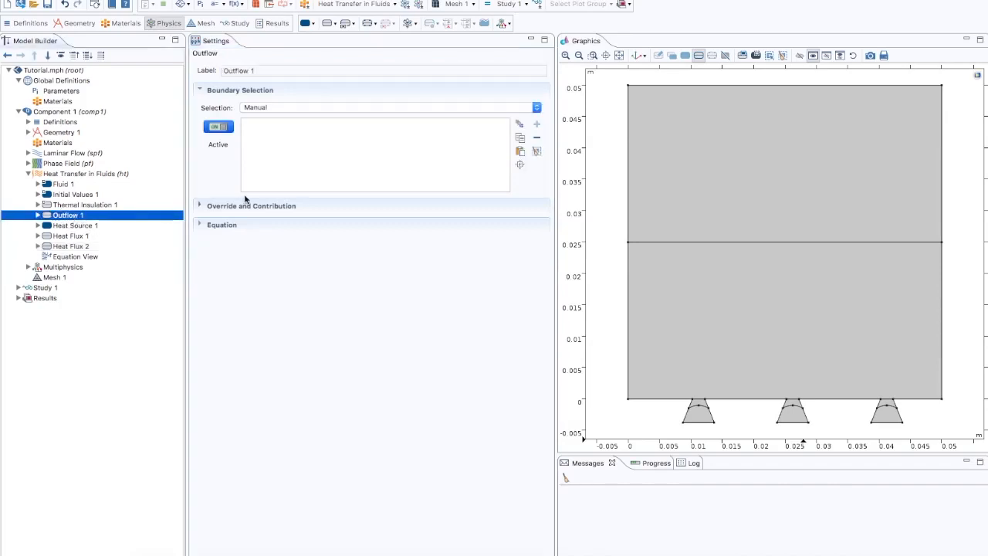
{"action": "left_click", "coordinate": [692, 87]}
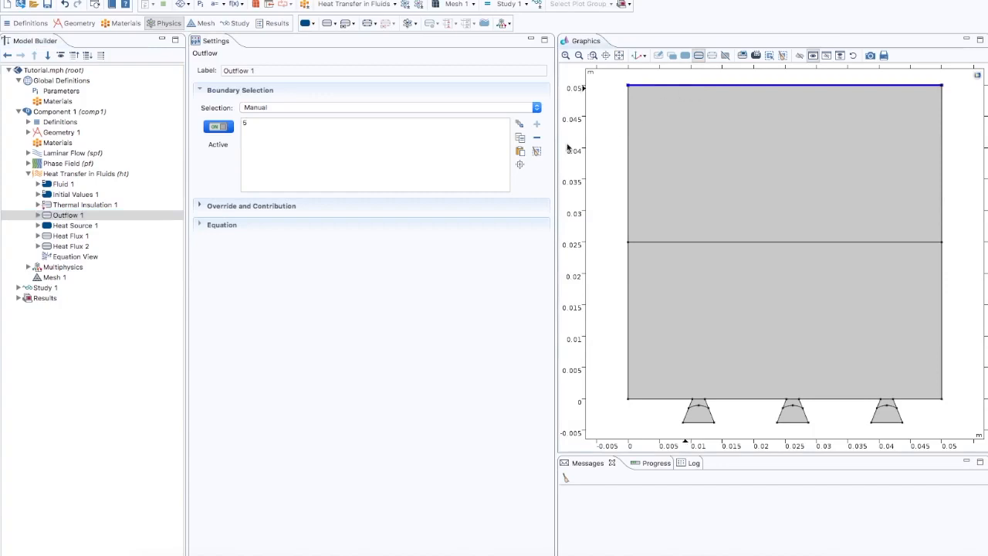
- Apply Heat Source 1 to all domains with a user-defined general source of Q
{"action": "left_click", "coordinate": [85, 226]}
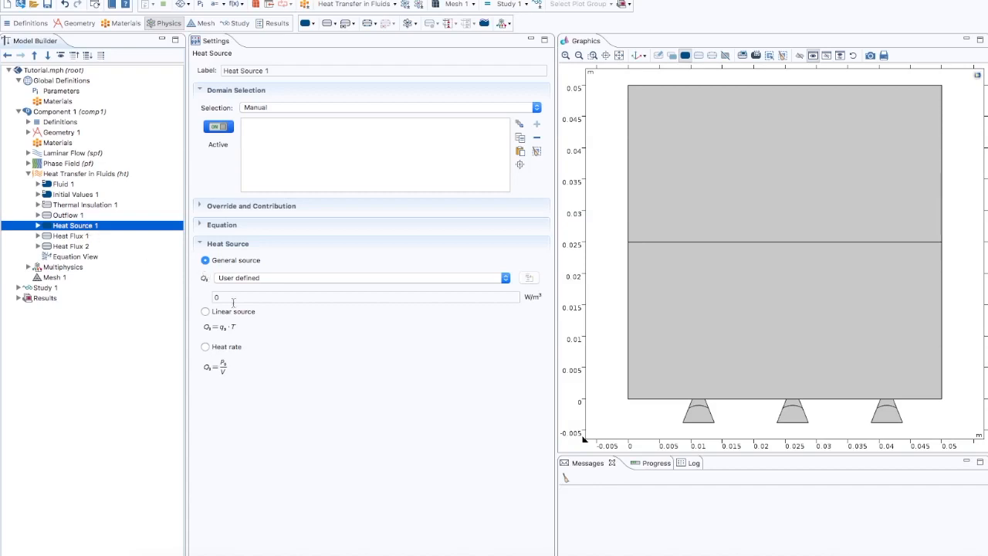
{"action": "left_click", "coordinate": [279, 108]}
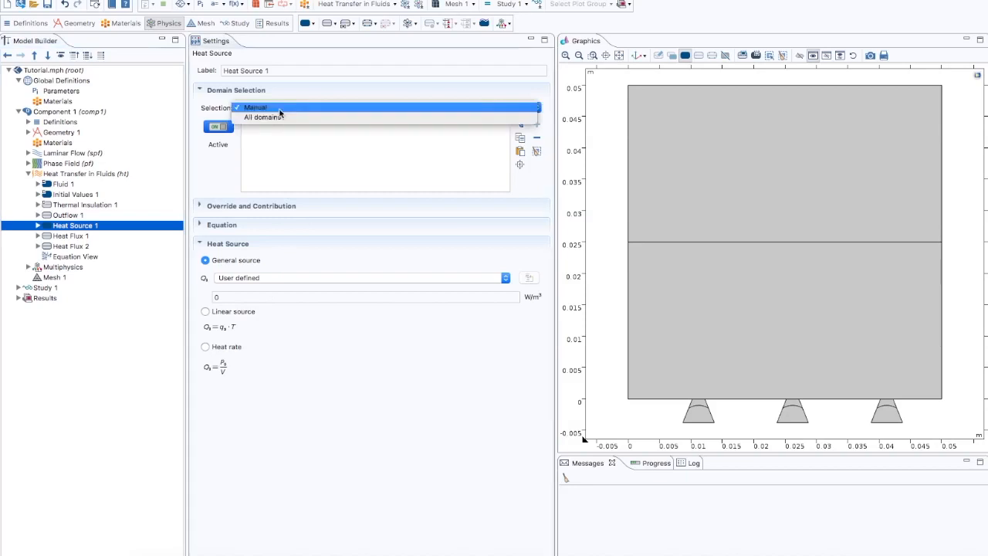
{"action": "left_click", "coordinate": [282, 116]}
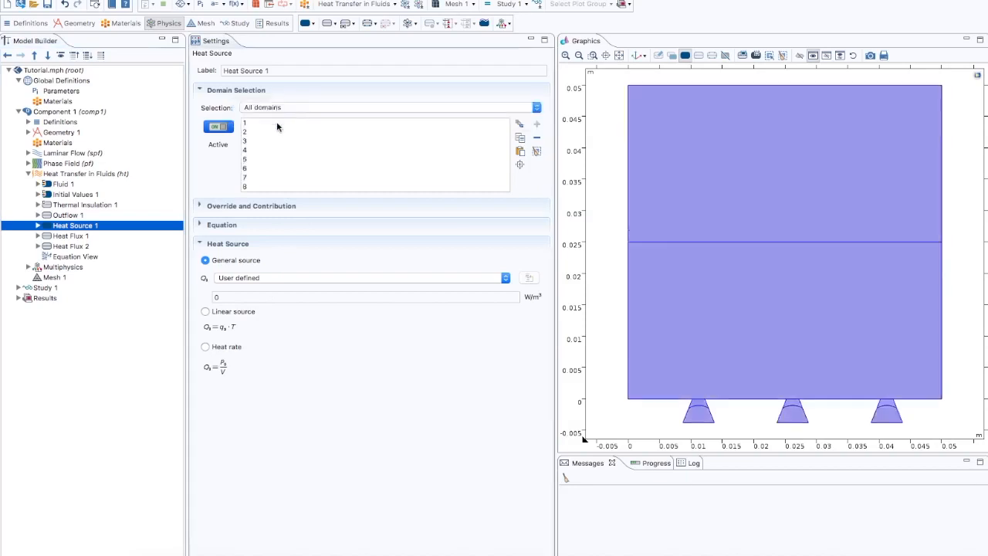
{"action": "left_click", "coordinate": [234, 298]}
{"action": "double_click", "coordinate": [216, 297]}
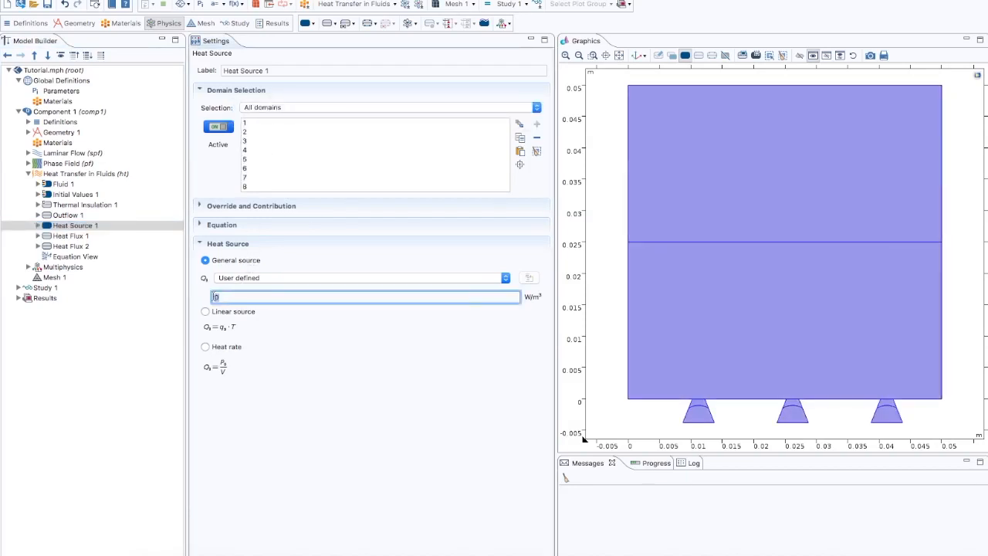
{"action": "type", "text": "Q"}
- Set Heat Flux 1 to convective heat flux with heat transfer coefficient 10 W/(m²·K) and external temperature T_sat
{"action": "left_click", "coordinate": [77, 236]}
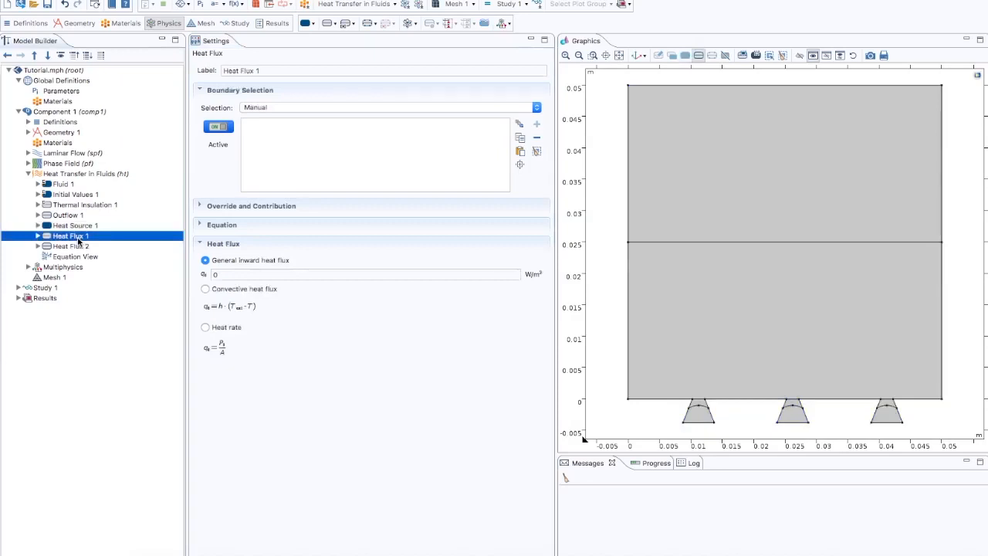
{"action": "left_click", "coordinate": [205, 289]}
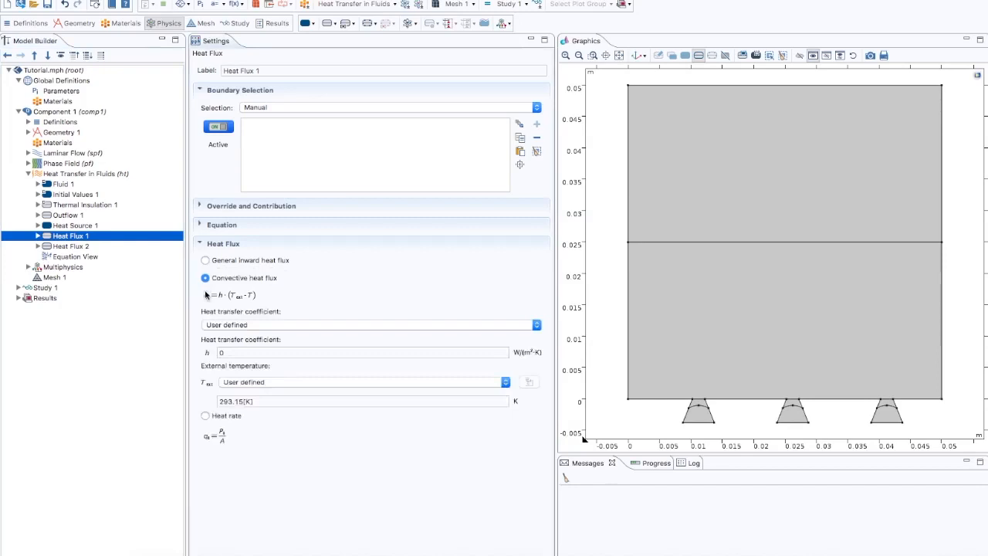
{"action": "left_click", "coordinate": [232, 352]}
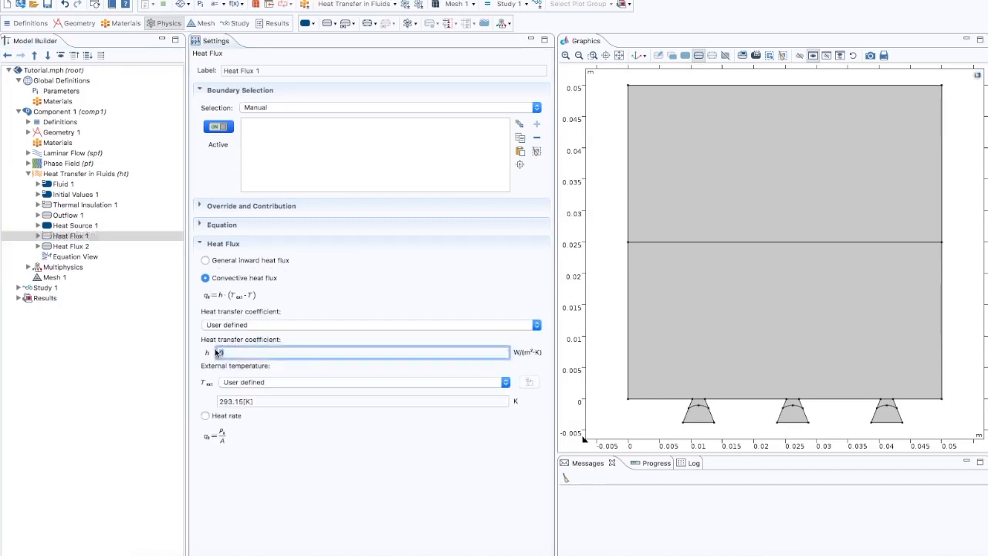
{"action": "type", "text": "10"}
{"action": "left_click_drag", "start_coordinate": [265, 403], "coordinate": [206, 402]}
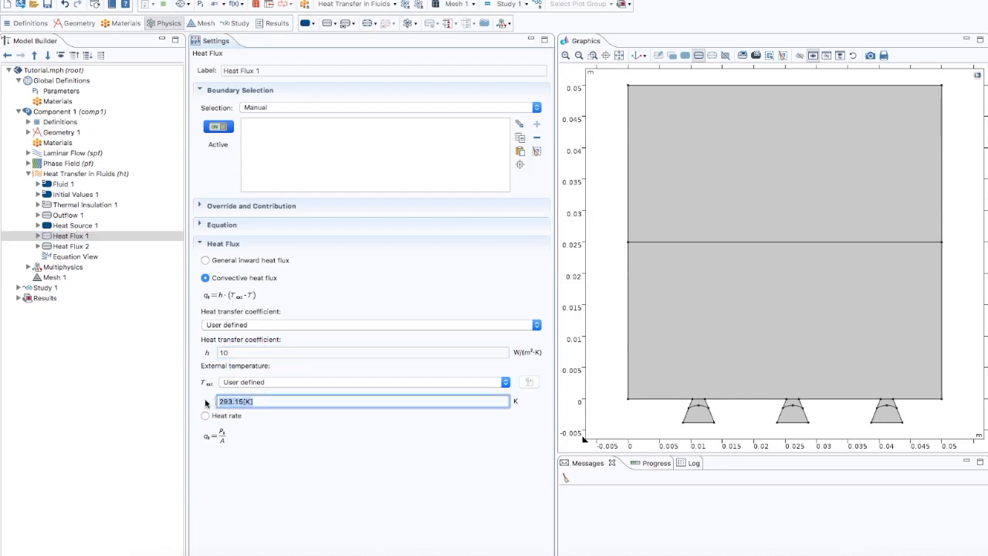
{"action": "type", "text": "T_sat"}
- Assign Heat Flux 1 to the left wall, the bottom edge segments between the heaters, and the right wall
{"action": "left_click", "coordinate": [627, 214]}
{"action": "left_click", "coordinate": [628, 258]}
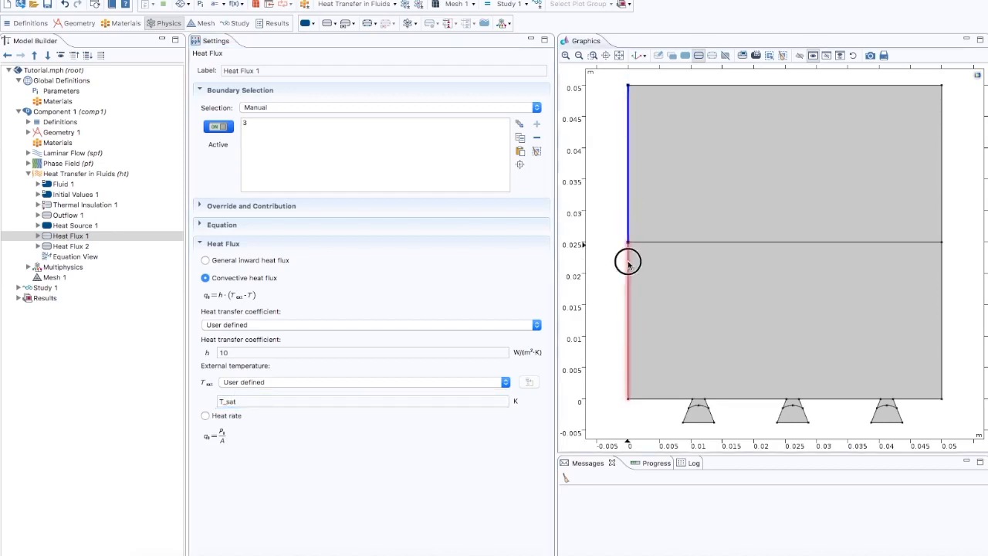
{"action": "left_click", "coordinate": [653, 400]}
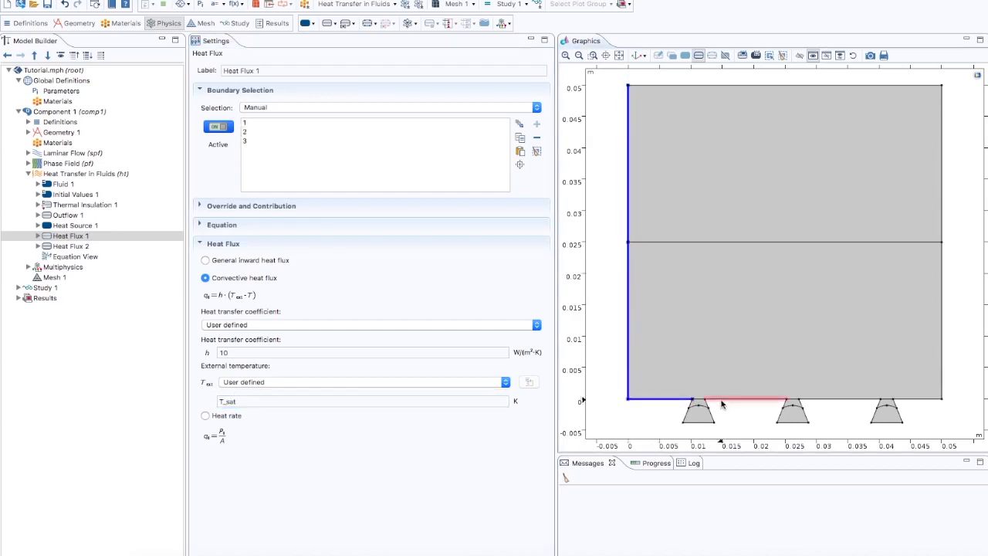
{"action": "left_click", "coordinate": [723, 399]}
{"action": "left_click", "coordinate": [822, 400]}
{"action": "left_click", "coordinate": [915, 400]}
{"action": "left_click", "coordinate": [942, 375]}
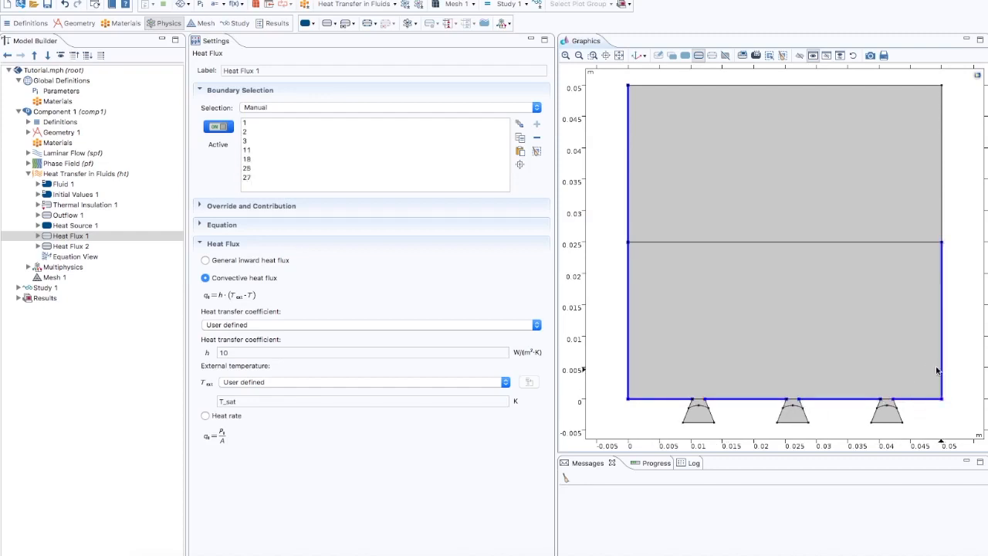
{"action": "left_click", "coordinate": [942, 197]}
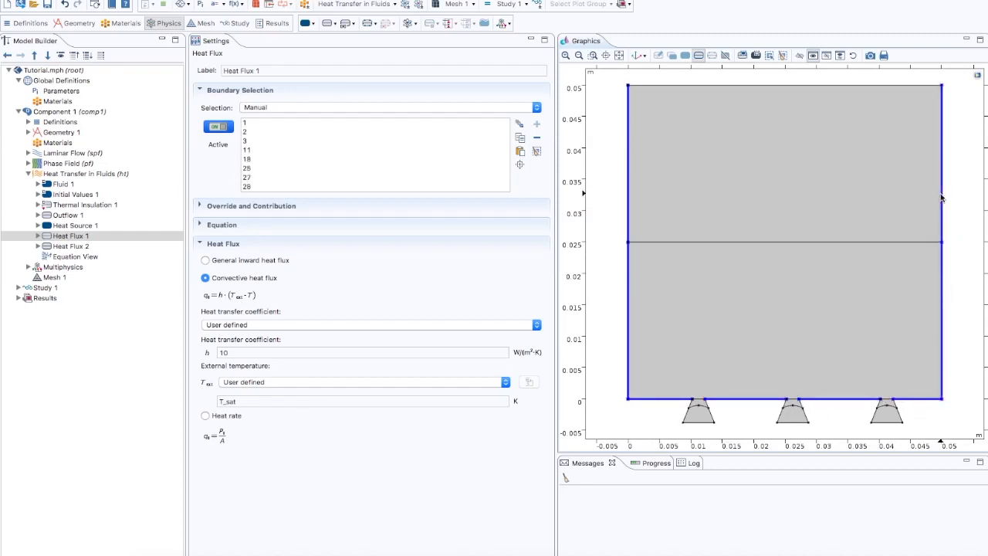
- Set Heat Flux 2's general inward heat flux to q
{"action": "left_click", "coordinate": [71, 246]}
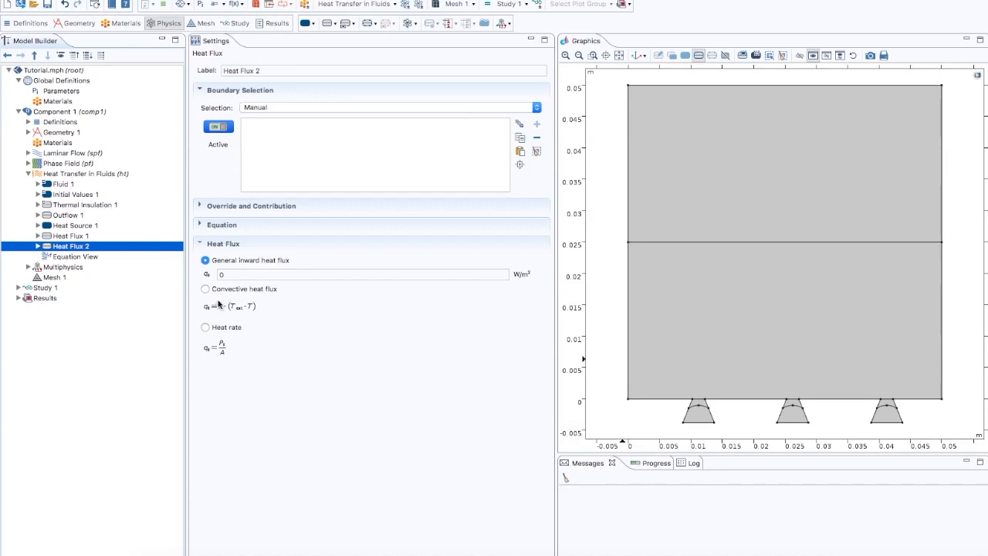
{"action": "left_click", "coordinate": [228, 275]}
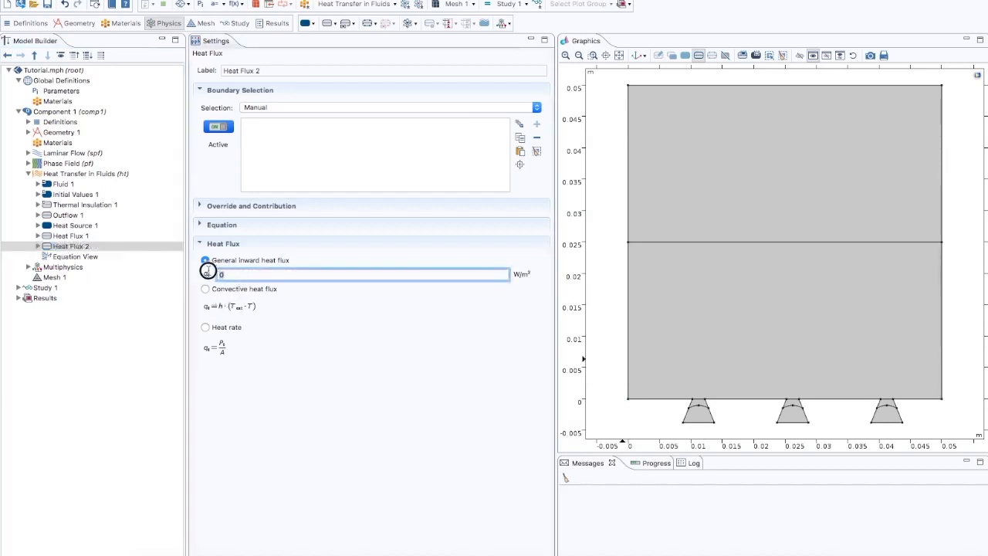
{"action": "type", "text": "q"}
- Assign Heat Flux 2 to the boundaries of the three heater blocks below the domain
{"action": "left_click", "coordinate": [689, 402]}
{"action": "left_click", "coordinate": [688, 414]}
{"action": "left_click", "coordinate": [700, 422]}
{"action": "left_click", "coordinate": [709, 410]}
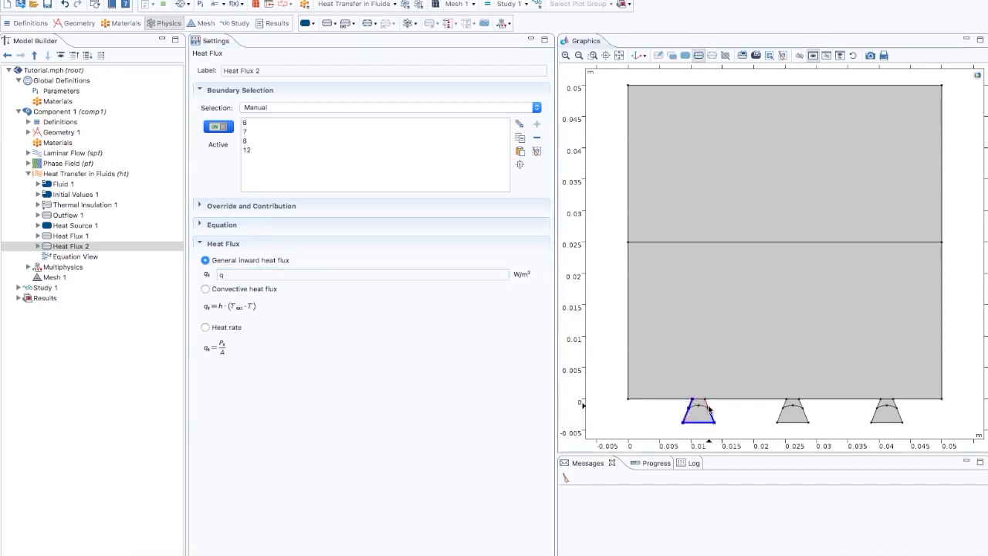
{"action": "left_click", "coordinate": [704, 402]}
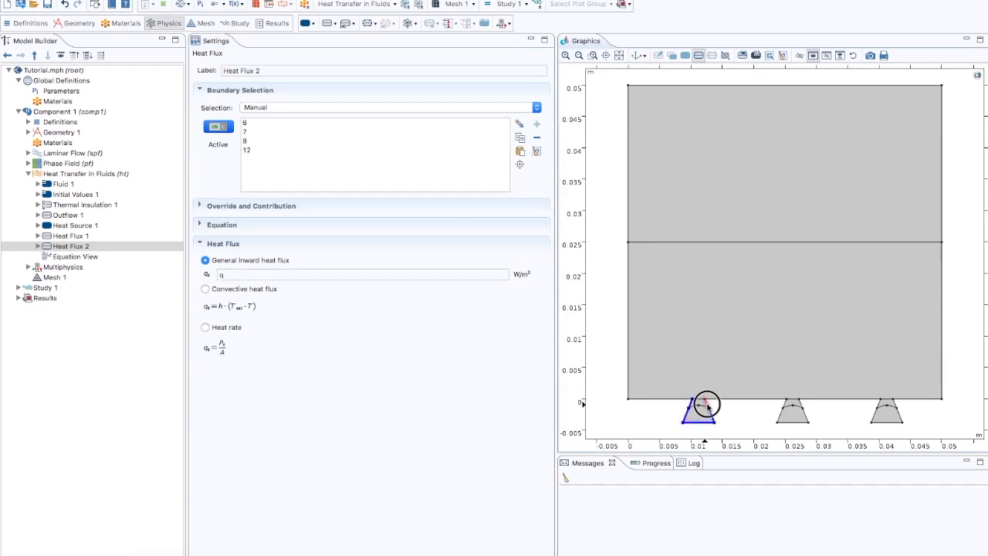
{"action": "left_click", "coordinate": [786, 404]}
{"action": "left_click", "coordinate": [781, 413]}
{"action": "left_click", "coordinate": [788, 423]}
{"action": "left_click", "coordinate": [800, 405]}
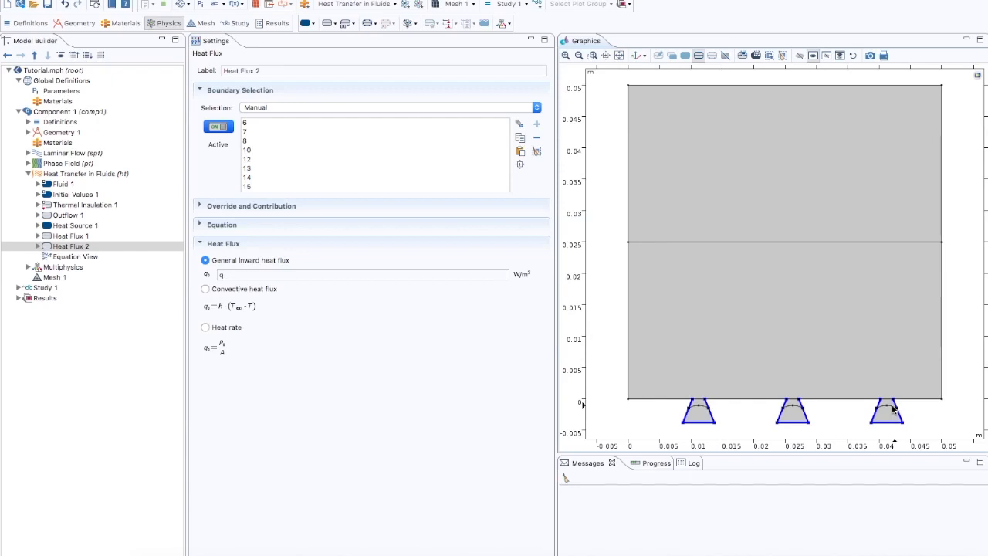
- Add a Diffuse Surface radiation condition to Heat Transfer in Fluids with radiation direction set to positive normal direction
{"action": "right_click", "coordinate": [94, 176]}
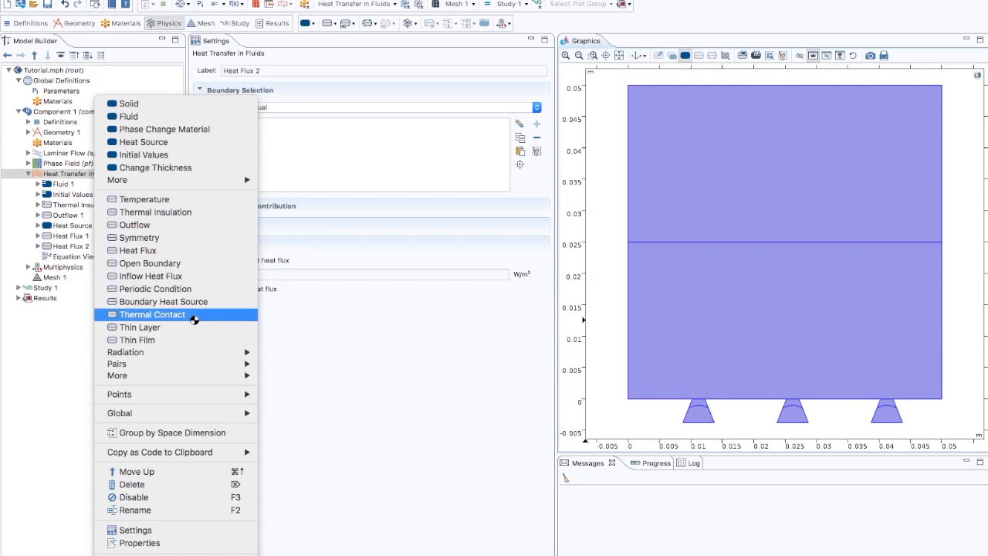
{"action": "mouse_move", "coordinate": [193, 354]}
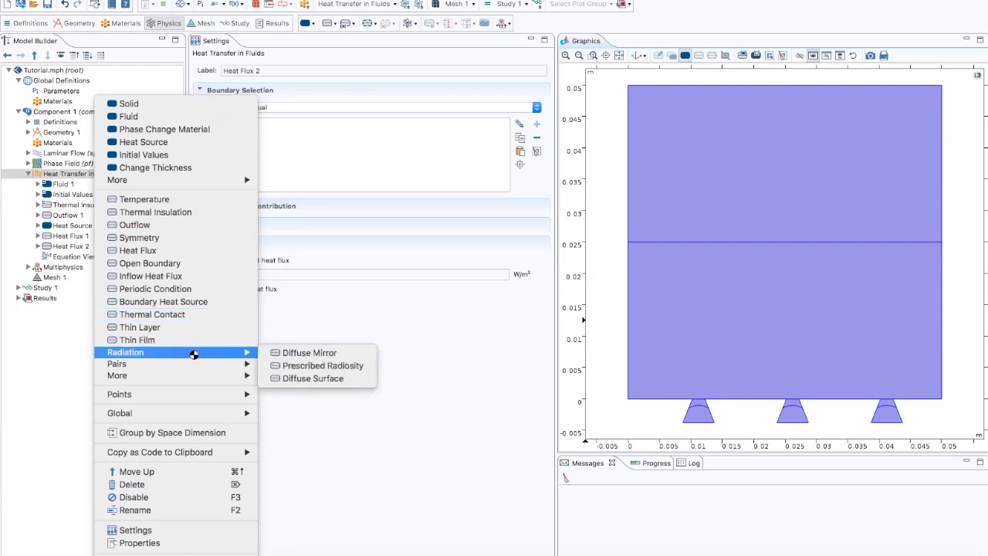
{"action": "left_click", "coordinate": [304, 377]}
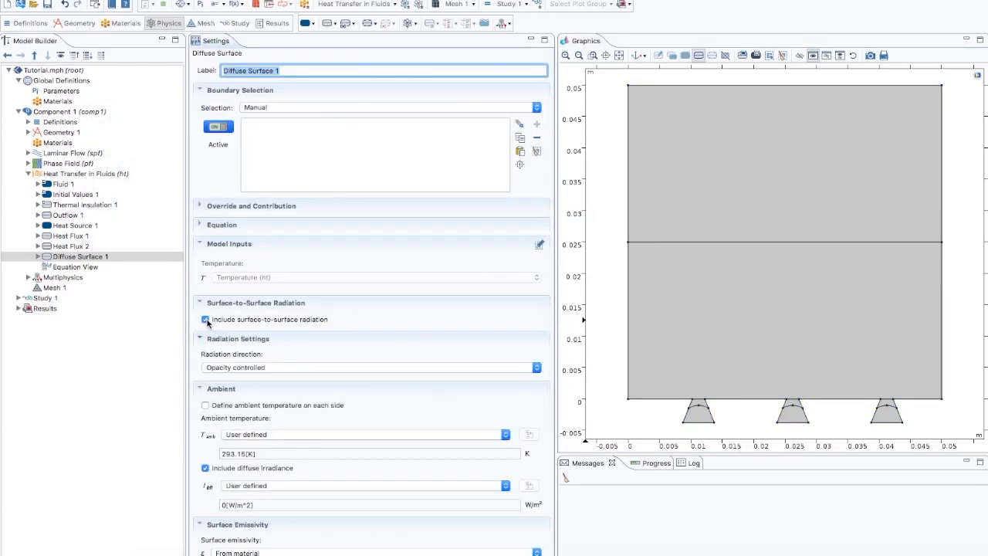
{"action": "left_click", "coordinate": [227, 369]}
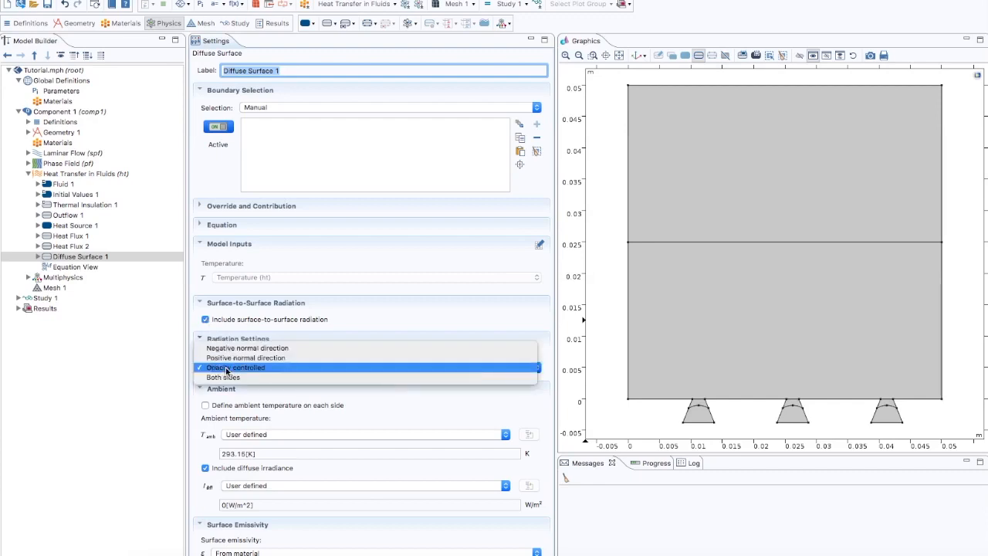
{"action": "left_click", "coordinate": [232, 358]}
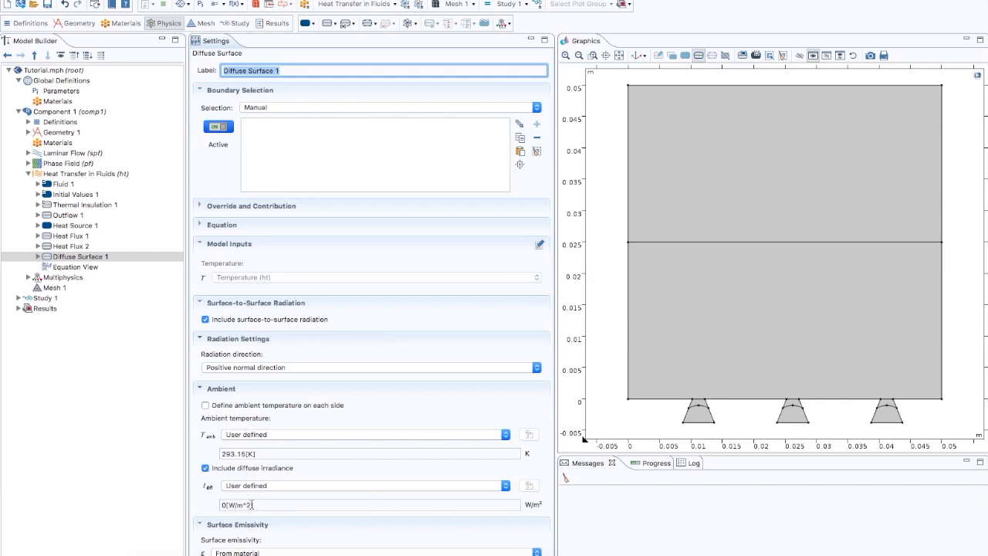
- Set the Diffuse Surface emissivity to user defined 1
{"action": "scroll", "coordinate": [254, 504], "scroll_direction": "down", "scroll_amount": 3}
{"action": "left_click", "coordinate": [239, 474]}
{"action": "left_click", "coordinate": [239, 484]}
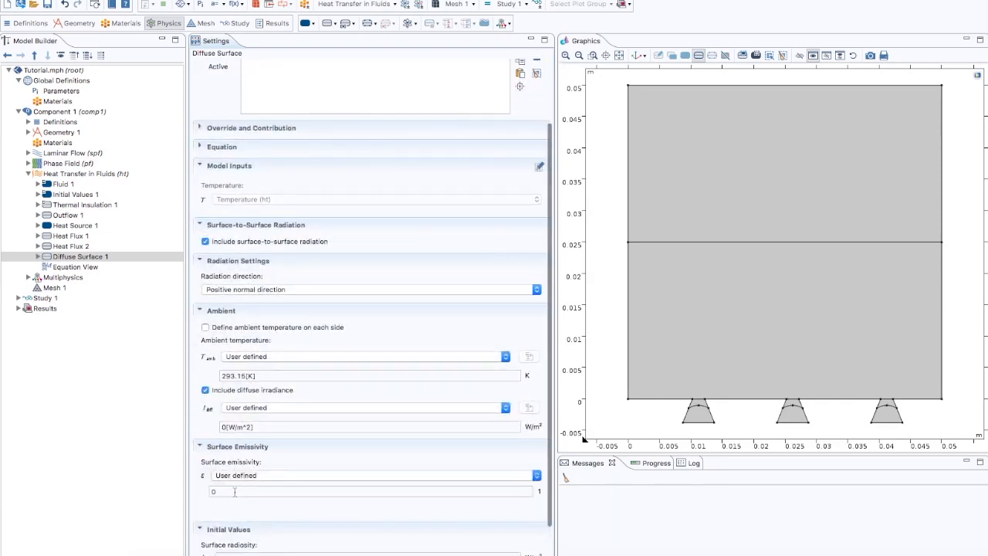
{"action": "left_click", "coordinate": [208, 489]}
{"action": "type", "text": "1"}
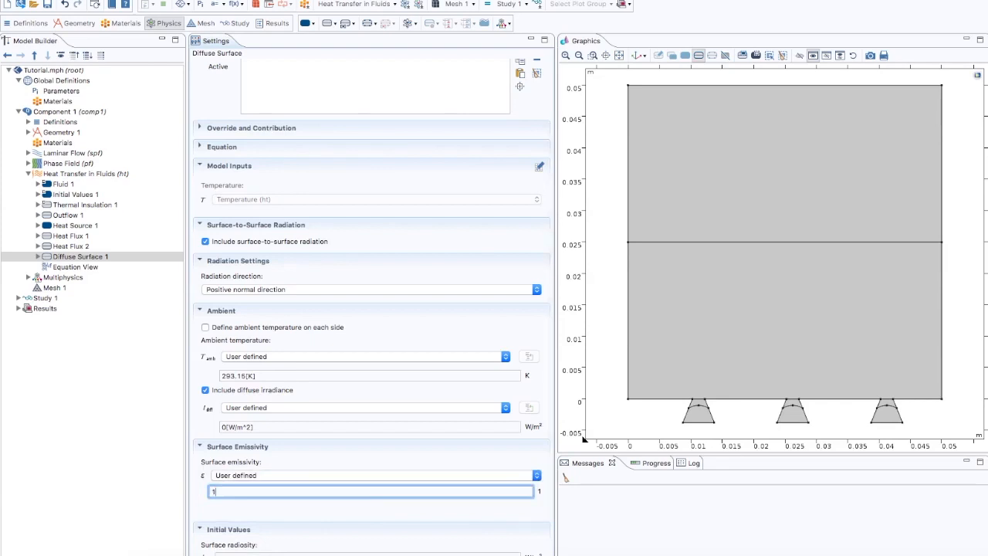
- Assign the Diffuse Surface to the boundaries of the three heater blocks
{"action": "scroll", "coordinate": [332, 461], "scroll_direction": "down", "scroll_amount": 1}
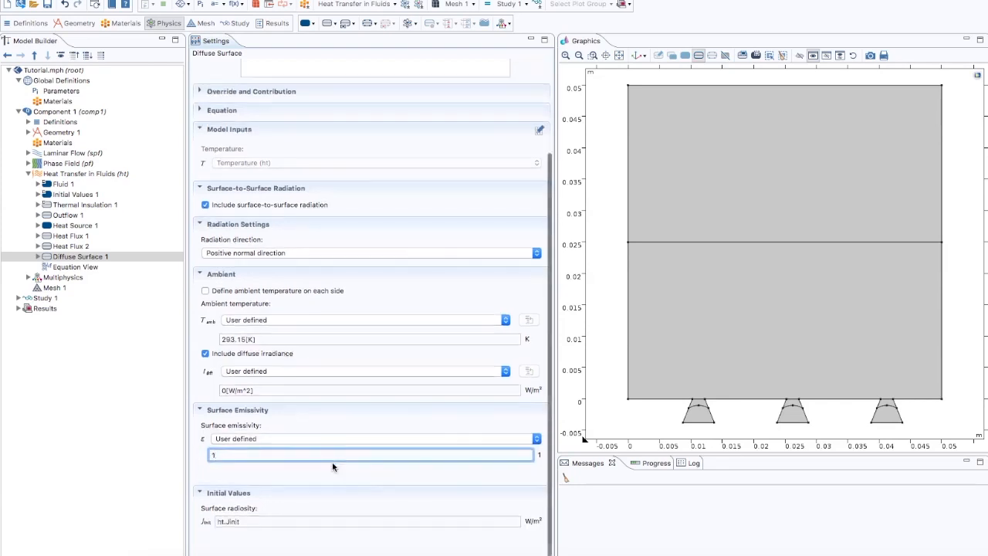
{"action": "scroll", "coordinate": [332, 461], "scroll_direction": "up", "scroll_amount": 3}
{"action": "scroll", "coordinate": [332, 462], "scroll_direction": "up", "scroll_amount": 1}
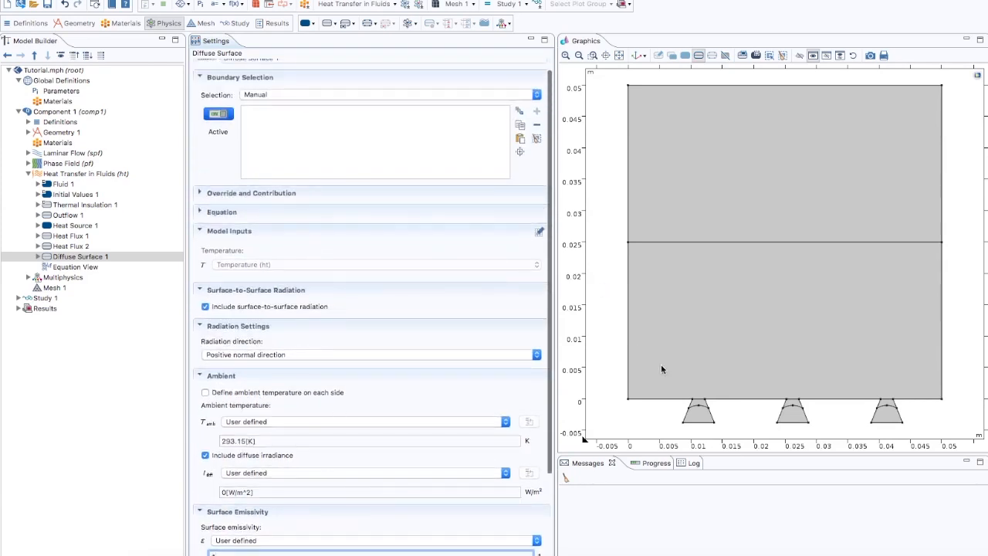
{"action": "left_click", "coordinate": [692, 407]}
{"action": "left_click", "coordinate": [685, 414]}
{"action": "left_click", "coordinate": [699, 422]}
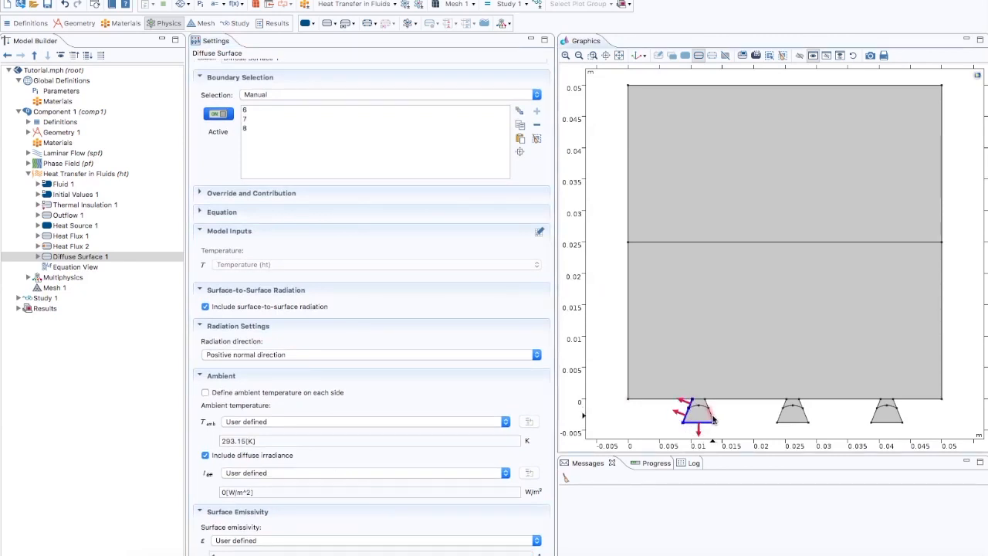
{"action": "left_click", "coordinate": [711, 411]}
{"action": "left_click", "coordinate": [699, 401]}
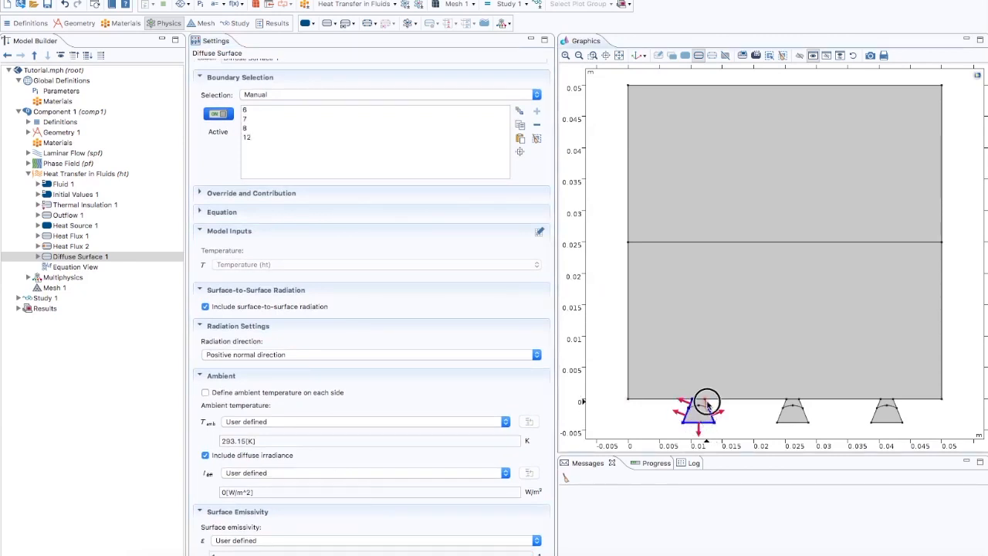
{"action": "left_click", "coordinate": [782, 409]}
{"action": "left_click", "coordinate": [788, 422]}
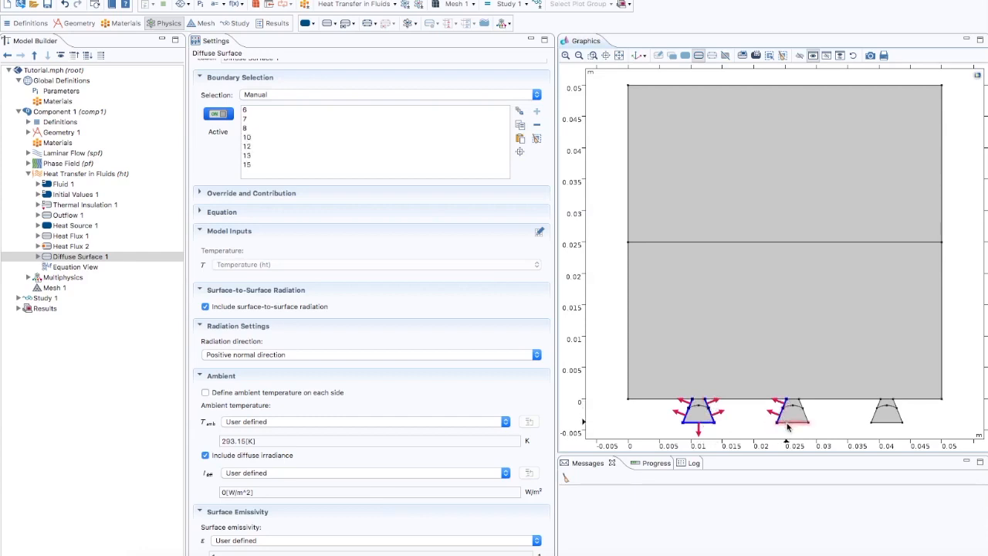
{"action": "left_click", "coordinate": [806, 417]}
{"action": "left_click", "coordinate": [805, 414]}
{"action": "left_click", "coordinate": [802, 406]}
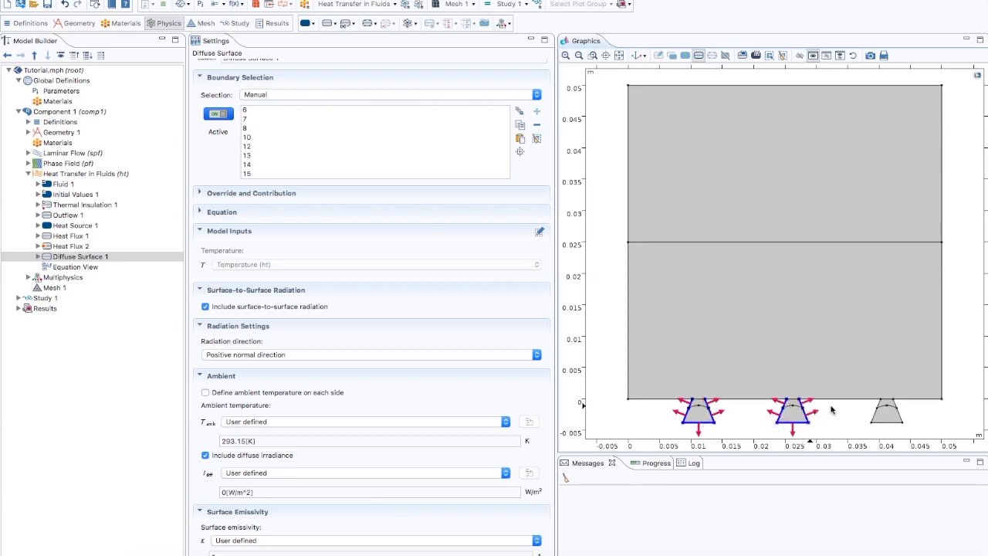
{"action": "left_click", "coordinate": [875, 417]}
{"action": "left_click", "coordinate": [885, 422]}
{"action": "left_click", "coordinate": [900, 417]}
{"action": "left_click", "coordinate": [896, 405]}
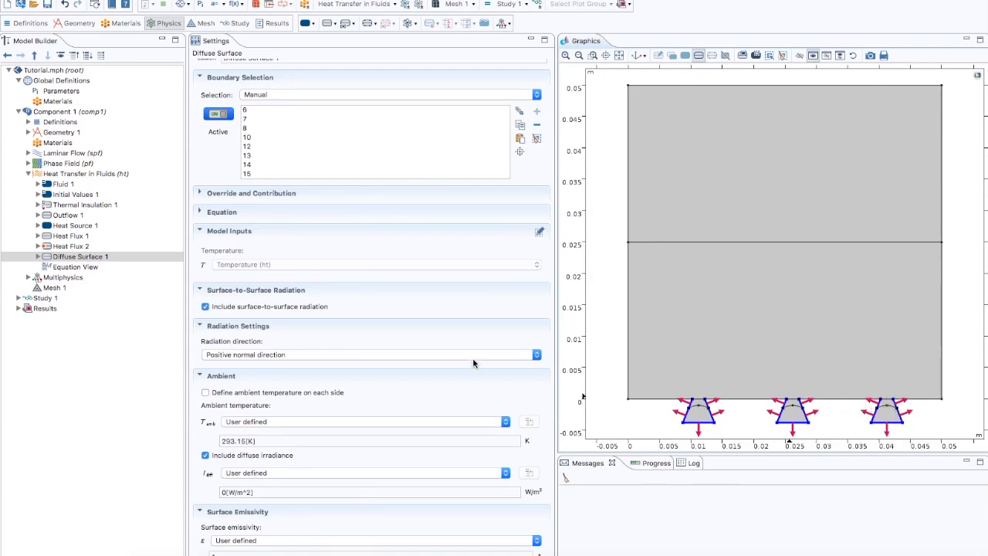
- Open the Two-Phase Flow, Phase Field coupling under Multiphysics and set the density of fluid 1 to user defined
{"action": "left_click", "coordinate": [29, 174]}
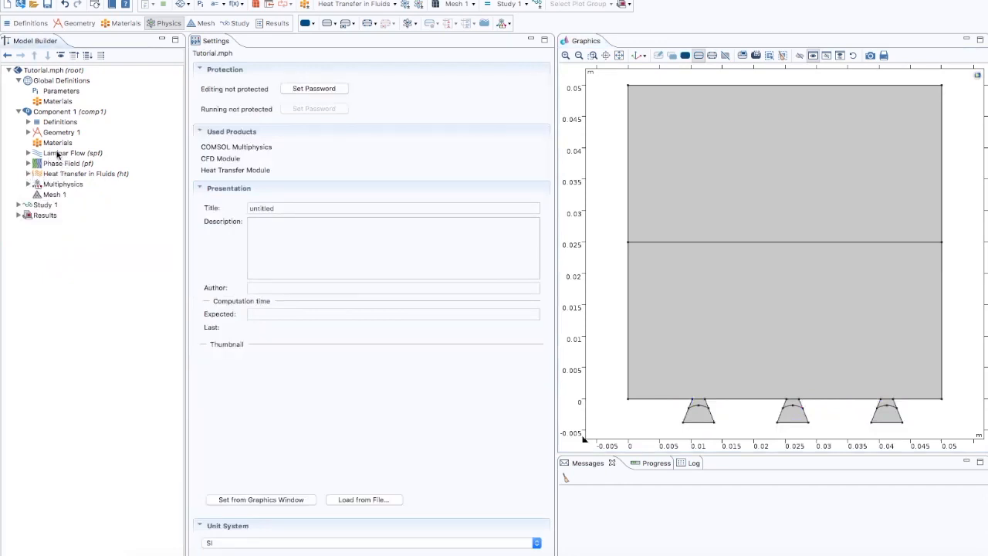
{"action": "left_click", "coordinate": [58, 187]}
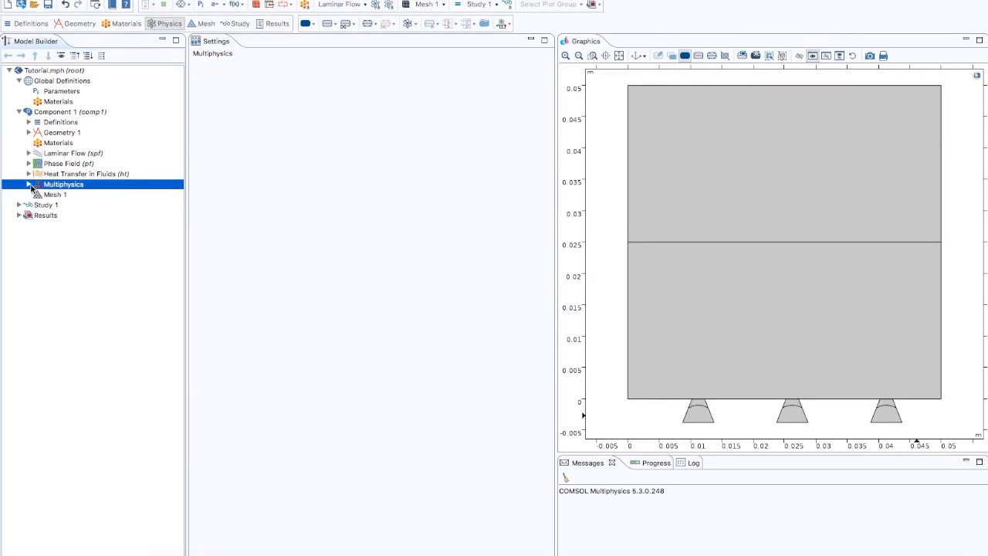
{"action": "left_click", "coordinate": [29, 185]}
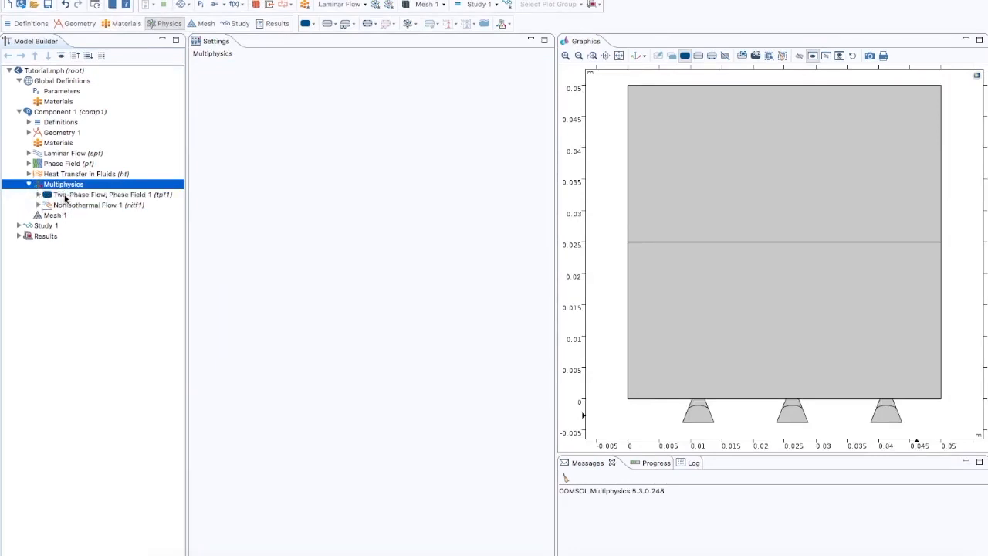
{"action": "left_click", "coordinate": [62, 195]}
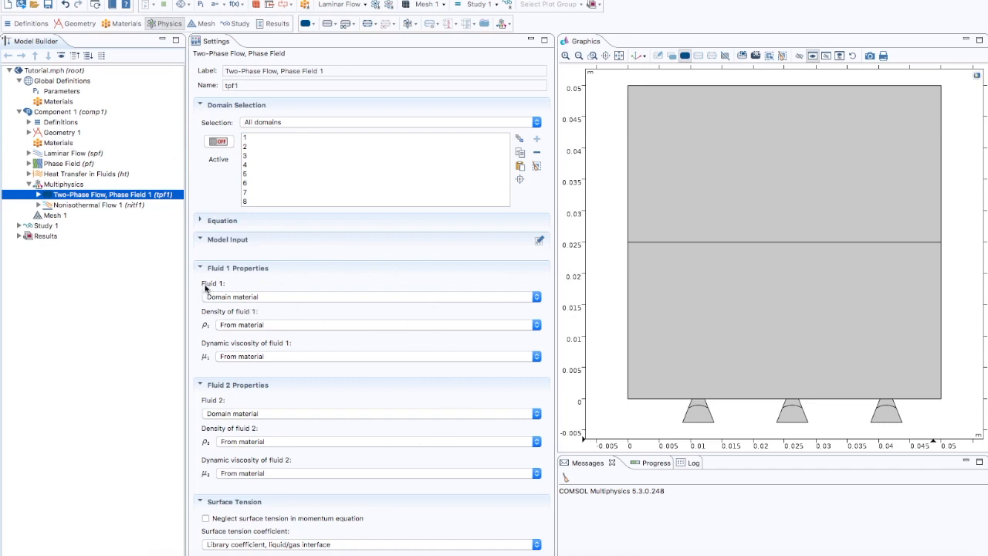
{"action": "left_click", "coordinate": [244, 324]}
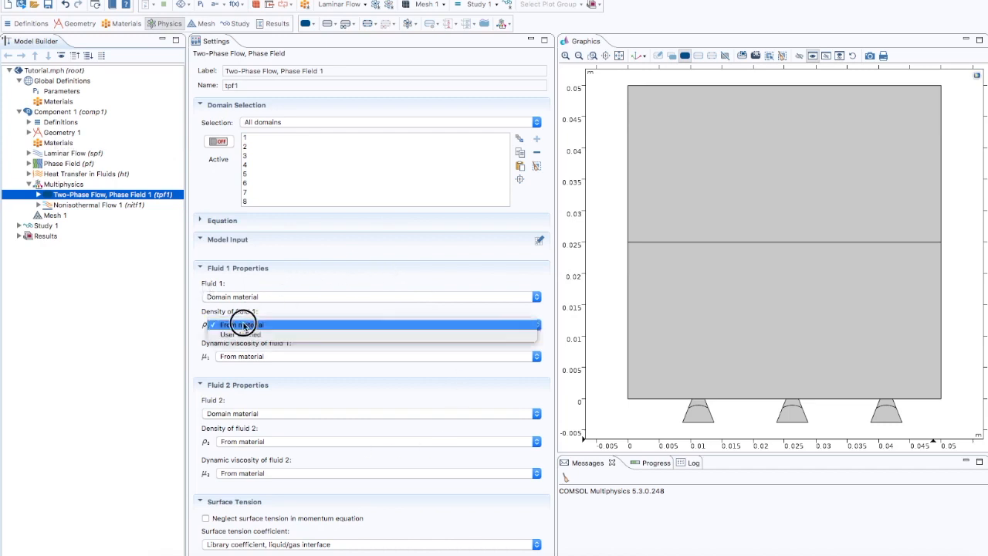
{"action": "left_click", "coordinate": [245, 334]}
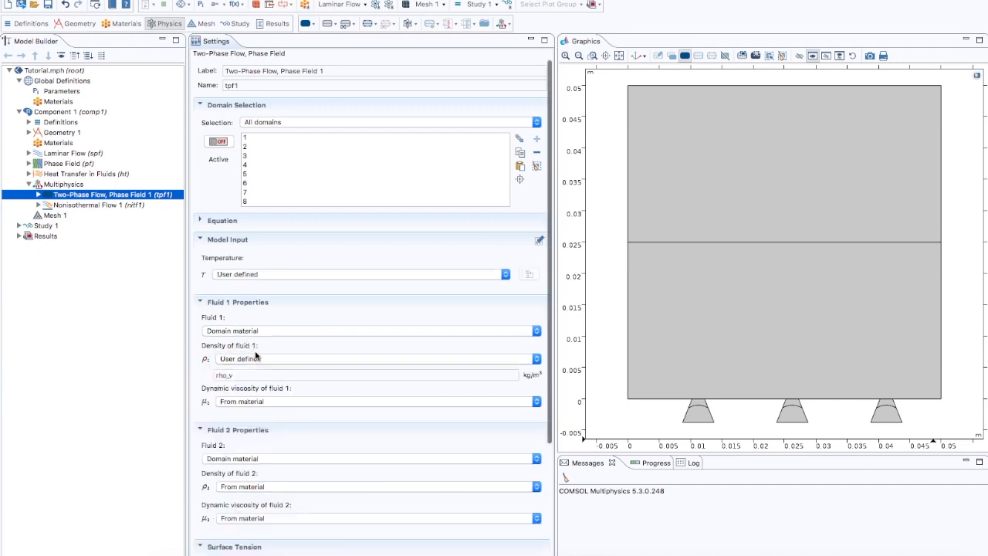
- Set the density of fluid 1 to rho_v in the Two-Phase Flow, Phase Field coupling
{"action": "left_click", "coordinate": [224, 374]}
{"action": "double_click", "coordinate": [224, 375]}
{"action": "left_click", "coordinate": [236, 376]}
{"action": "scroll", "coordinate": [209, 282], "scroll_direction": "down", "scroll_amount": 1}
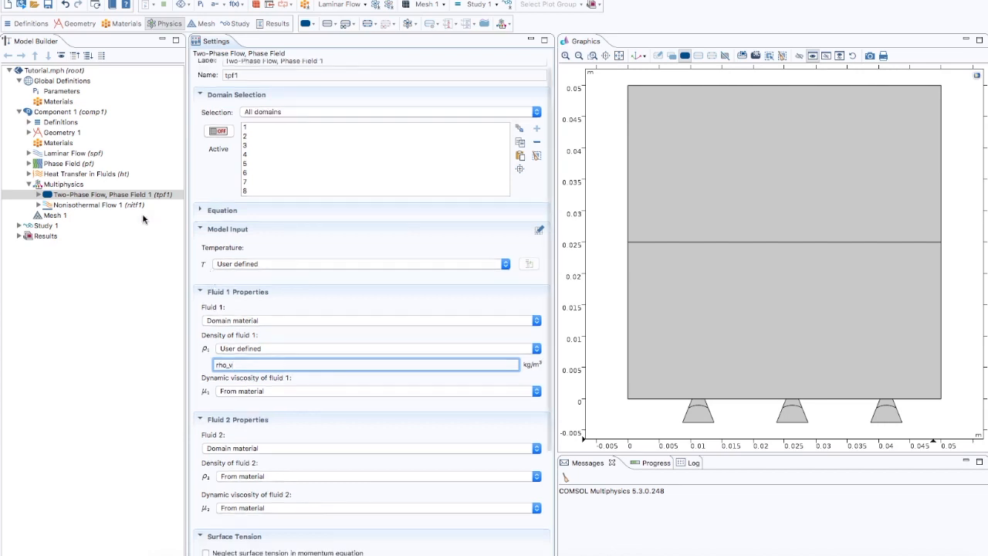
- Review the defined variables under Definitions, then return to the Two-Phase Flow, Phase Field coupling
{"action": "left_click", "coordinate": [29, 121]}
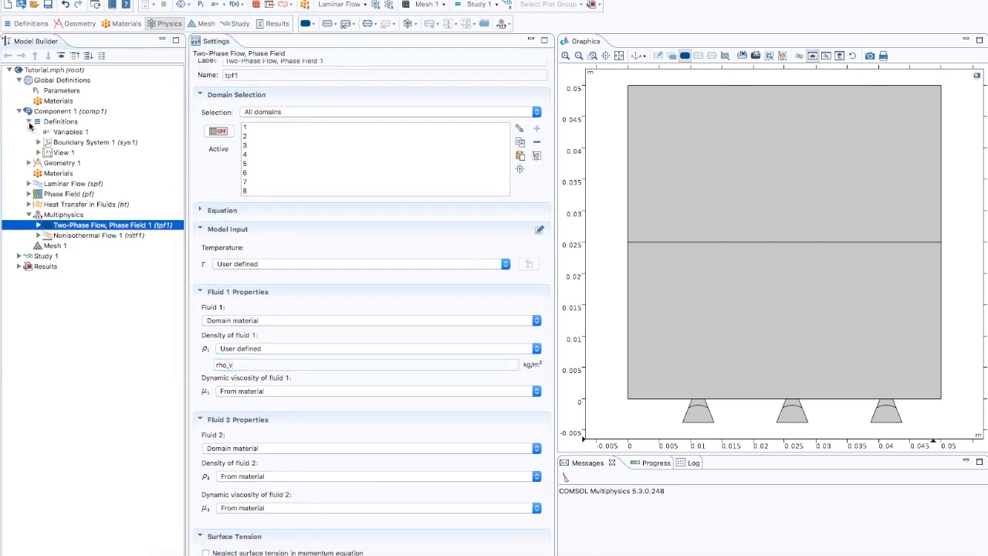
{"action": "left_click", "coordinate": [66, 132]}
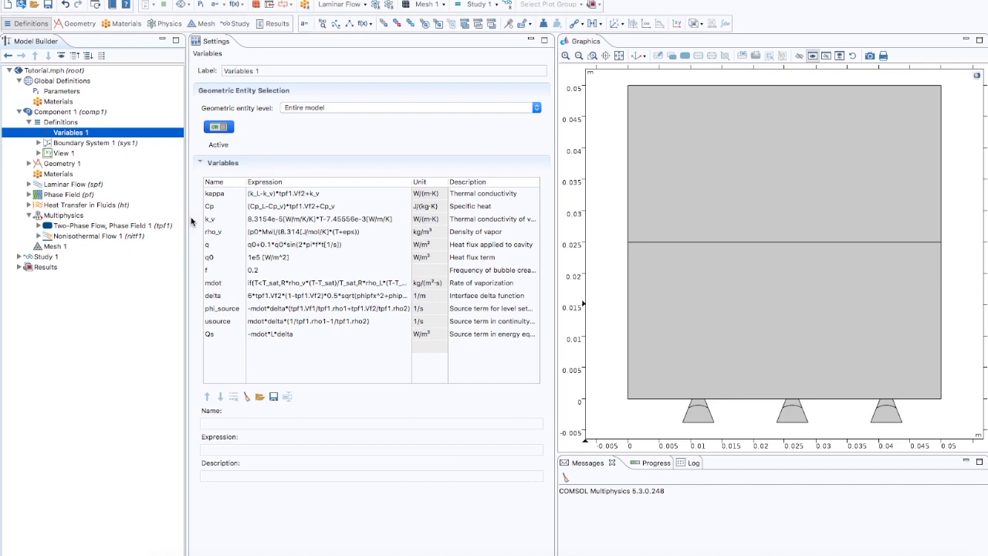
{"action": "left_click", "coordinate": [103, 225]}
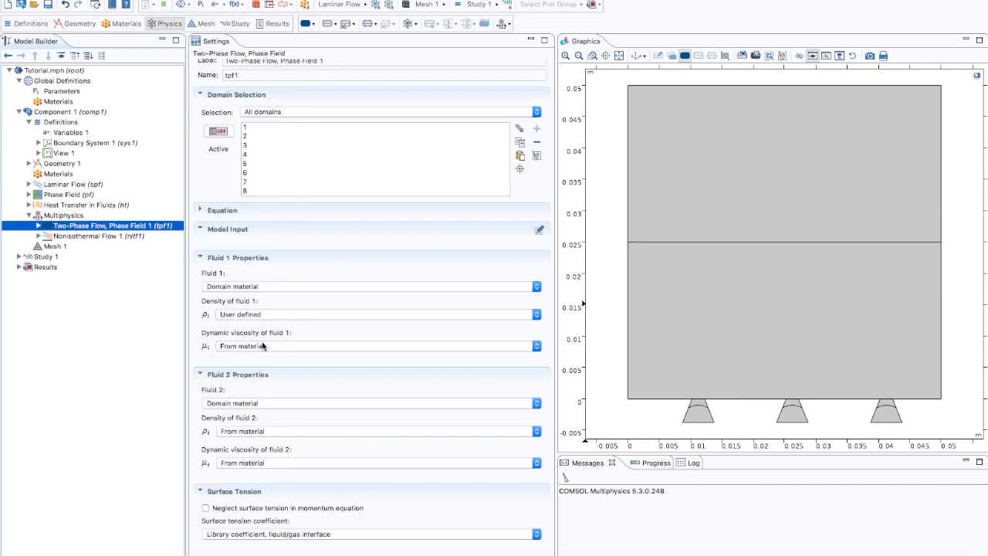
- Set the dynamic viscosity of fluid 1 to user defined 4e-5 Pa·s
{"action": "left_click", "coordinate": [267, 346]}
{"action": "left_click", "coordinate": [266, 375]}
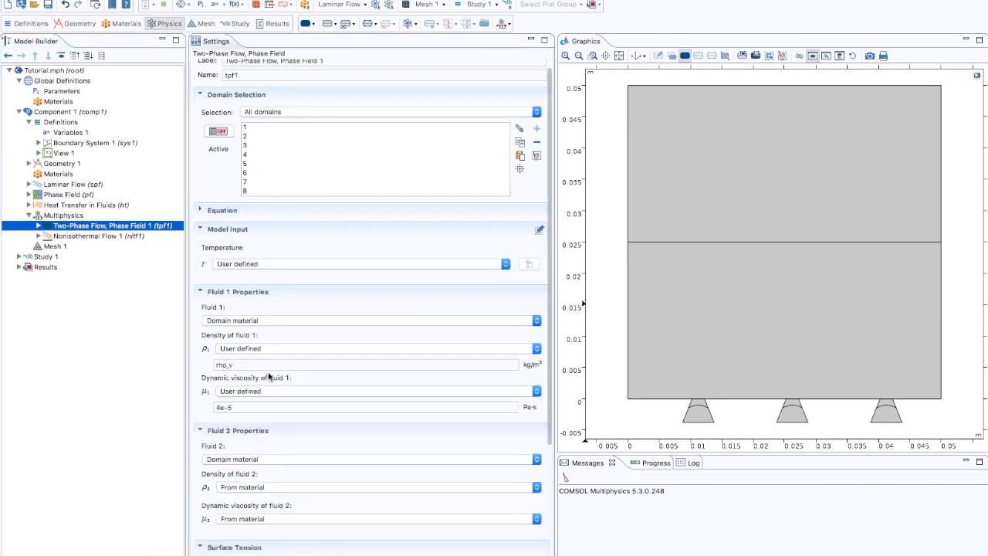
{"action": "left_click_drag", "start_coordinate": [238, 408], "coordinate": [213, 408]}
{"action": "left_click", "coordinate": [242, 409]}
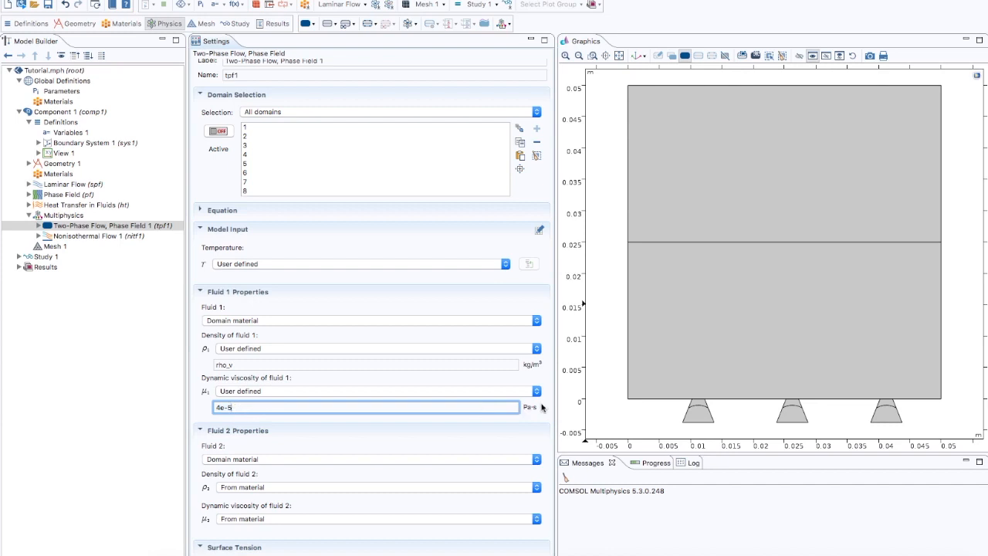
- Set the density of fluid 2 to user defined rho_L
{"action": "scroll", "coordinate": [541, 407], "scroll_direction": "down", "scroll_amount": 5}
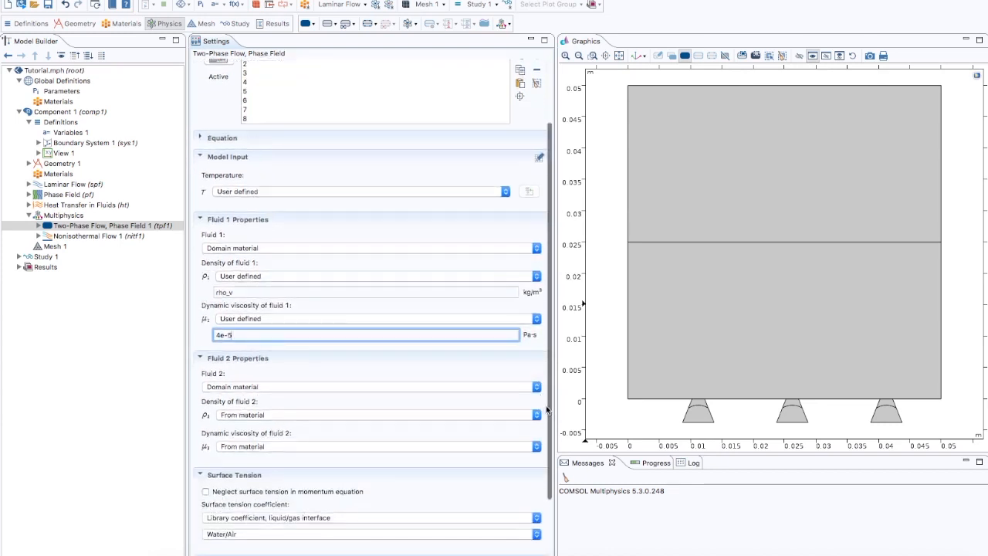
{"action": "left_click", "coordinate": [263, 374]}
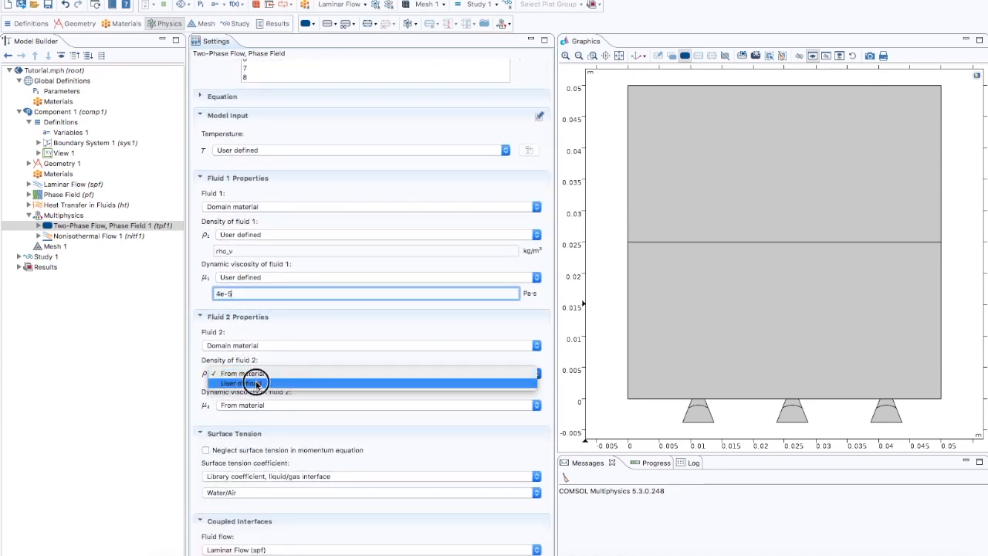
{"action": "left_click", "coordinate": [257, 385]}
{"action": "double_click", "coordinate": [257, 389]}
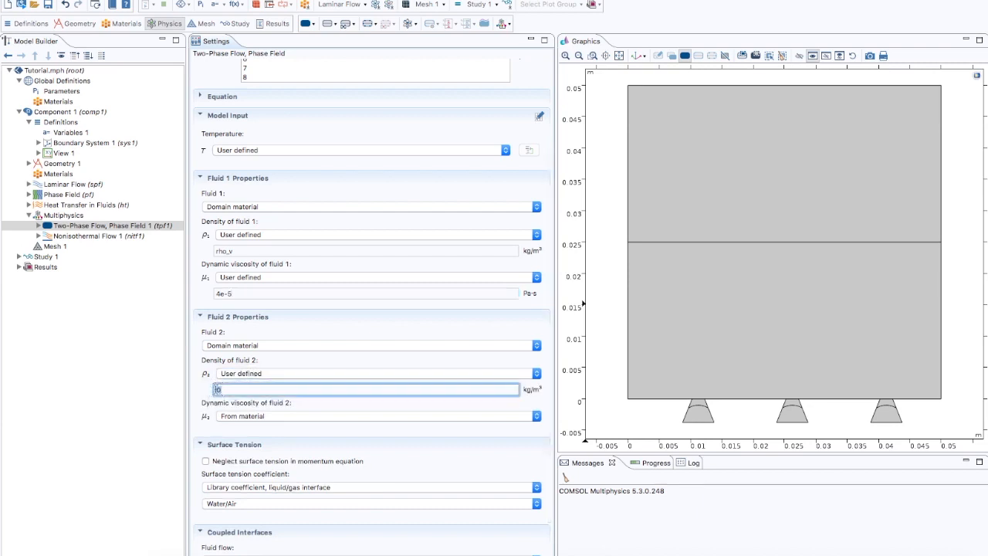
{"action": "type", "text": "rho_L"}
- Review the global Parameters list, then return to the Two-Phase Flow, Phase Field coupling
{"action": "scroll", "coordinate": [205, 375], "scroll_direction": "down", "scroll_amount": 1}
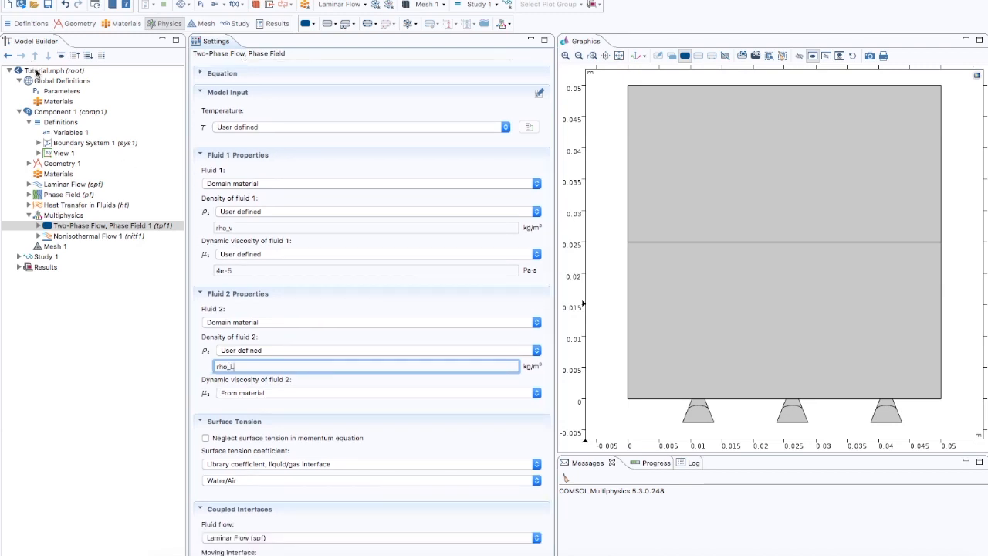
{"action": "left_click", "coordinate": [62, 93]}
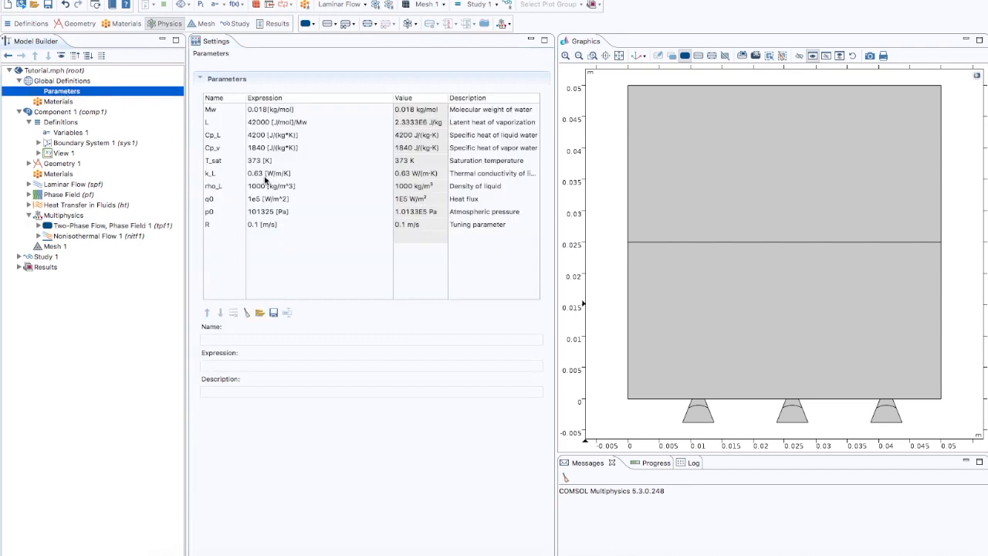
{"action": "left_click", "coordinate": [93, 225]}
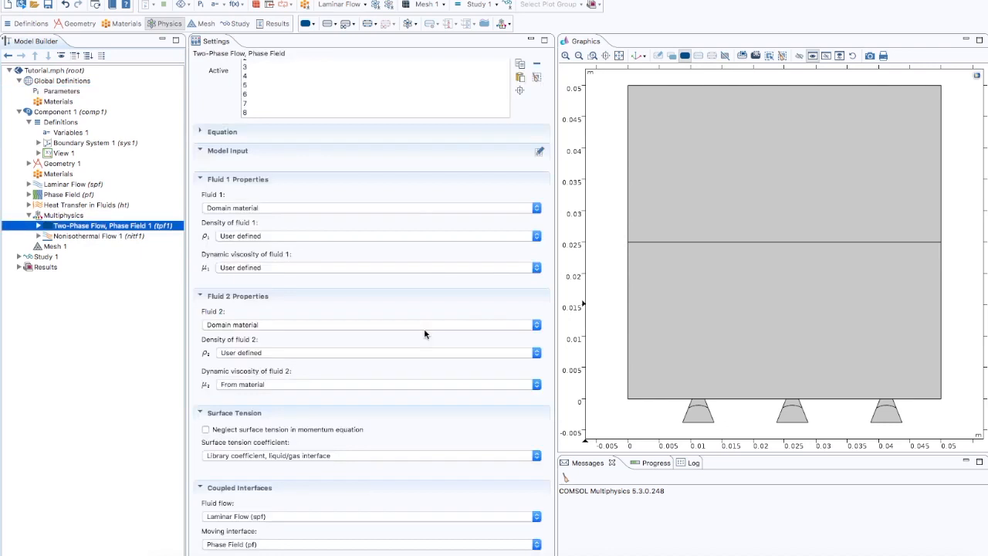
- Set the dynamic viscosity of fluid 2 to user defined 1e-3 Pa·s
{"action": "left_click", "coordinate": [266, 385]}
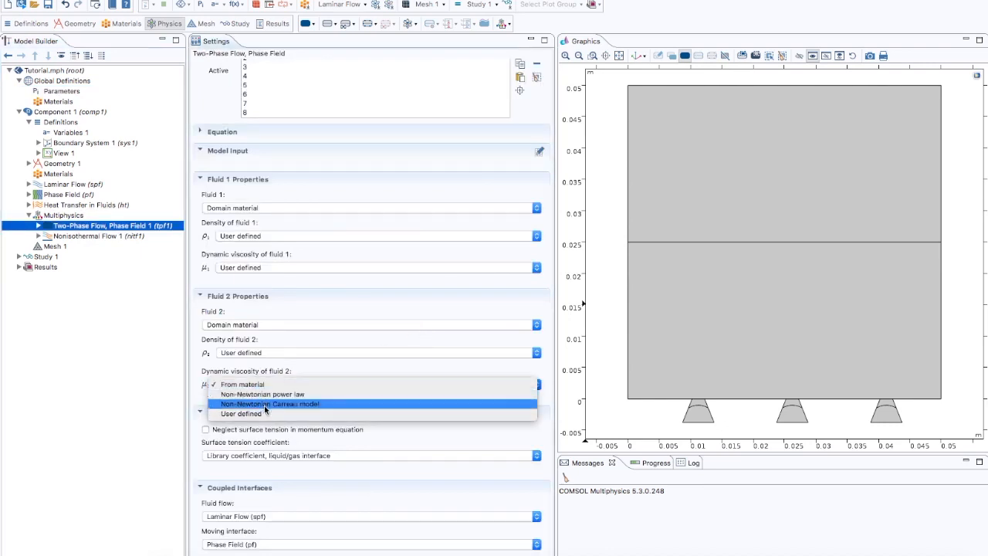
{"action": "left_click", "coordinate": [266, 413]}
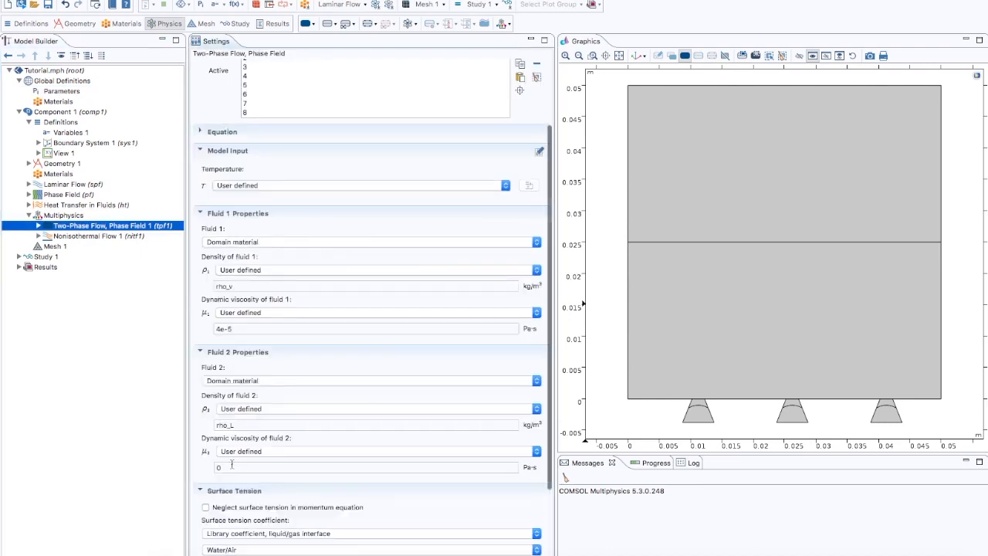
{"action": "double_click", "coordinate": [229, 467]}
{"action": "type", "text": "1e-3"}
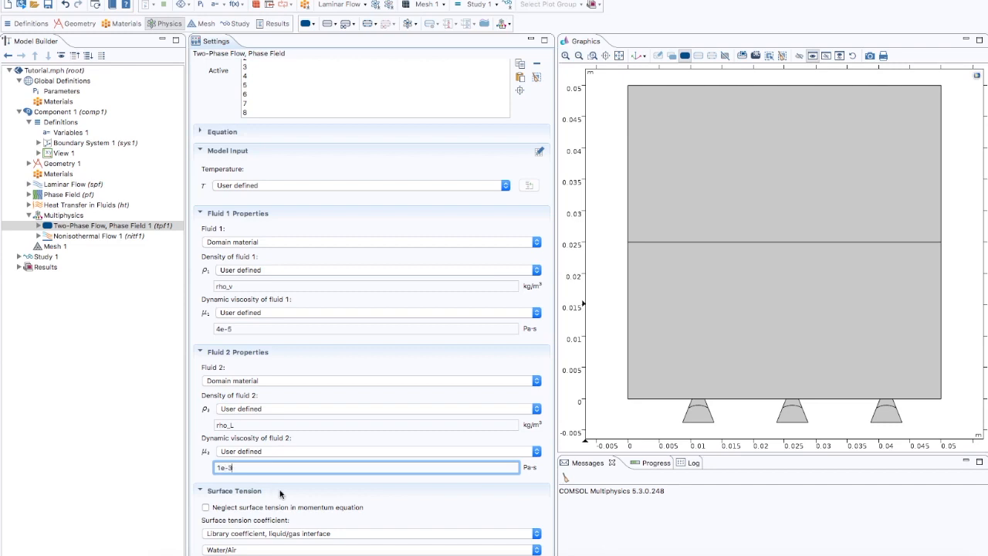
- Set the surface tension coefficient to user defined 0.0588 N/m
{"action": "scroll", "coordinate": [280, 494], "scroll_direction": "down", "scroll_amount": 3}
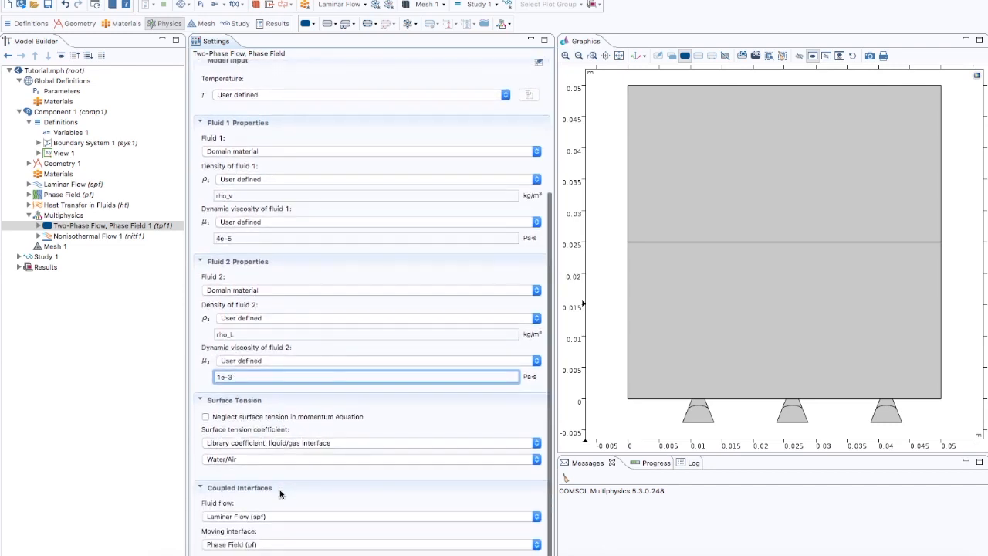
{"action": "left_click", "coordinate": [252, 444]}
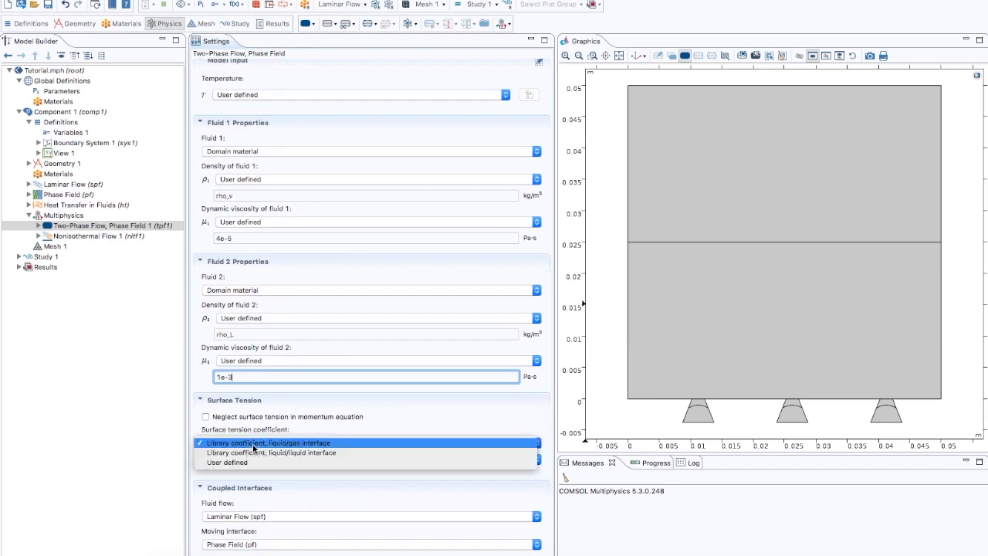
{"action": "left_click", "coordinate": [250, 461]}
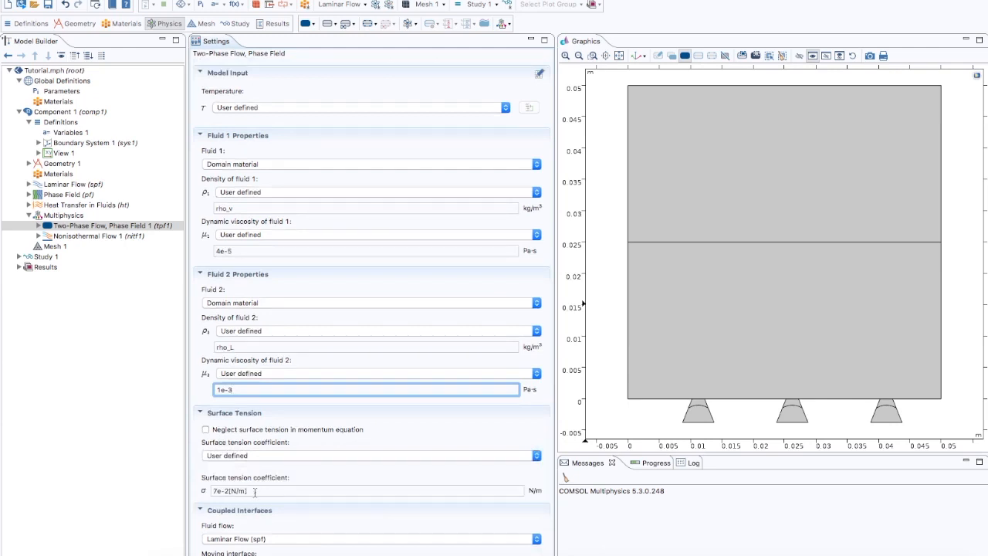
{"action": "left_click_drag", "start_coordinate": [253, 492], "coordinate": [210, 492]}
{"action": "type", "text": "0.0588"}
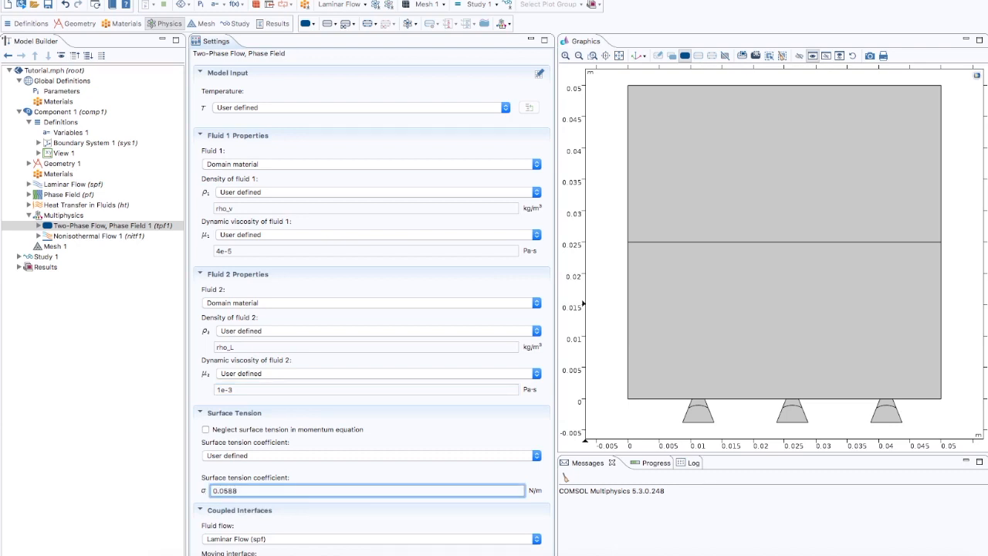
- Check the coupled interfaces of the two-phase coupling and open the Nonisothermal Flow coupling settings
{"action": "scroll", "coordinate": [273, 483], "scroll_direction": "down", "scroll_amount": 1}
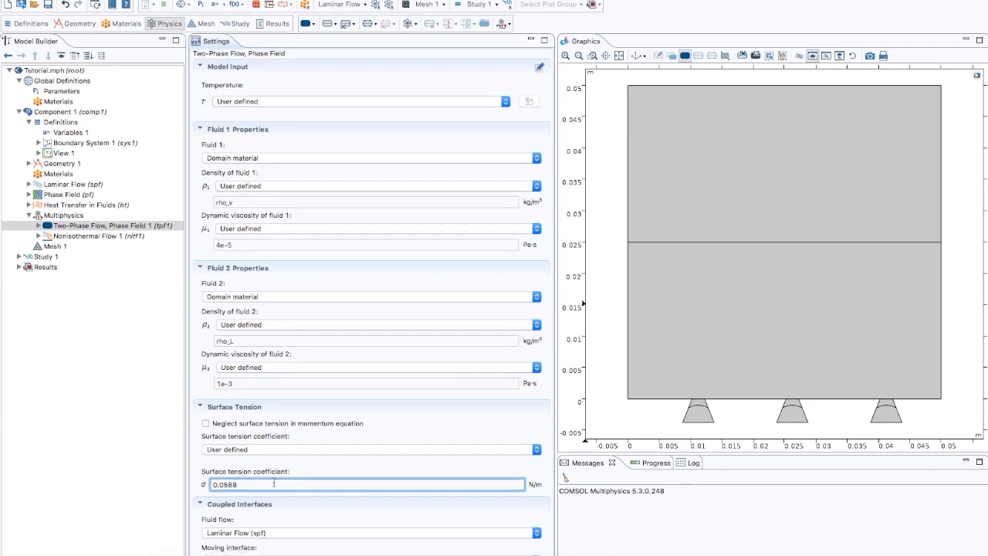
{"action": "scroll", "coordinate": [263, 480], "scroll_direction": "down", "scroll_amount": 3}
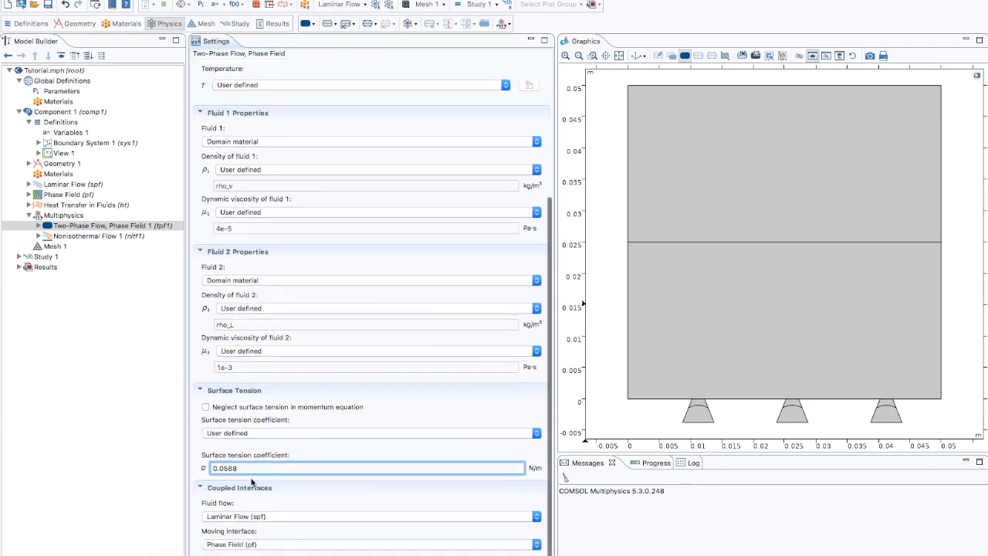
{"action": "left_click", "coordinate": [268, 519]}
{"action": "left_click", "coordinate": [268, 516]}
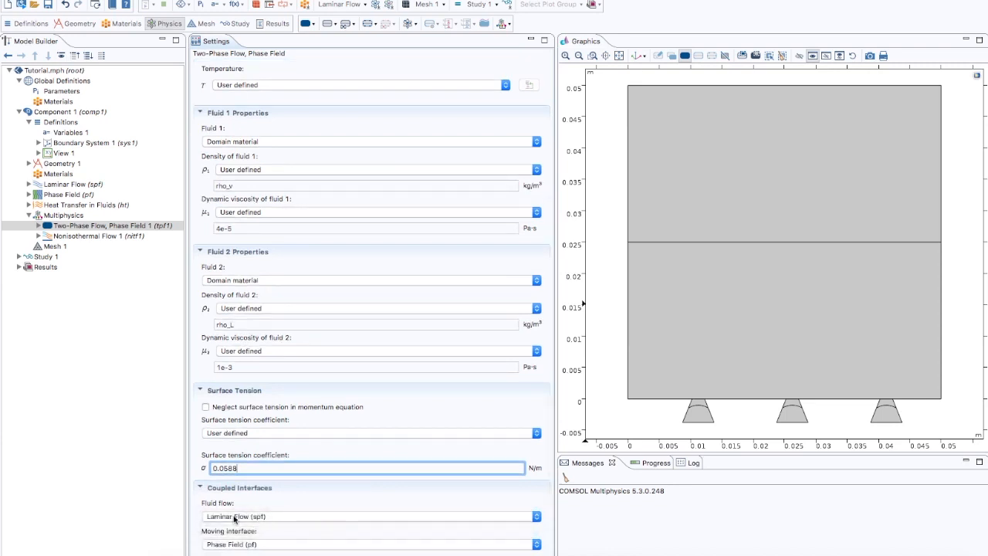
{"action": "left_click", "coordinate": [259, 547]}
{"action": "left_click", "coordinate": [257, 545]}
{"action": "left_click", "coordinate": [110, 236]}
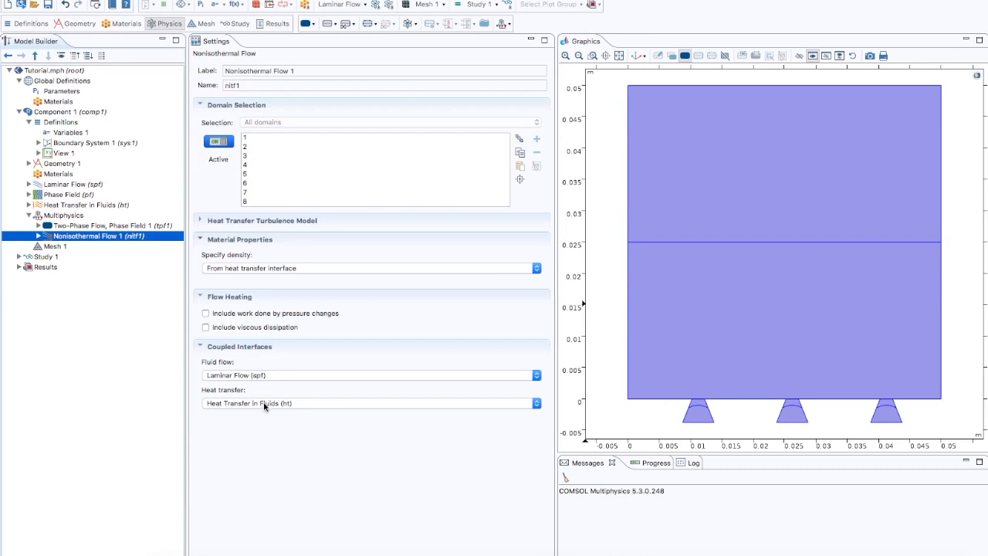
- Set the physics-controlled mesh element size to Finer and build the mesh
{"action": "left_click", "coordinate": [54, 247]}
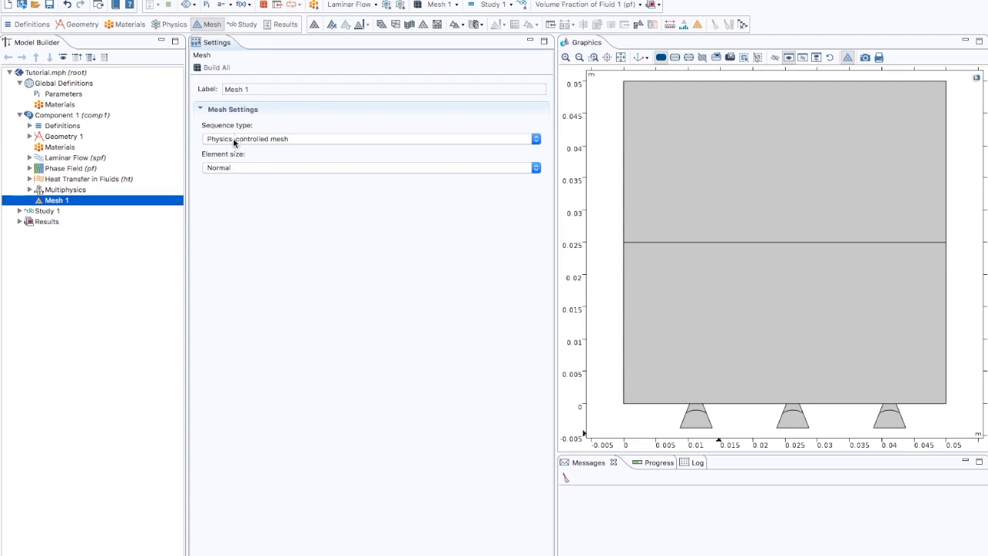
{"action": "left_click", "coordinate": [235, 166]}
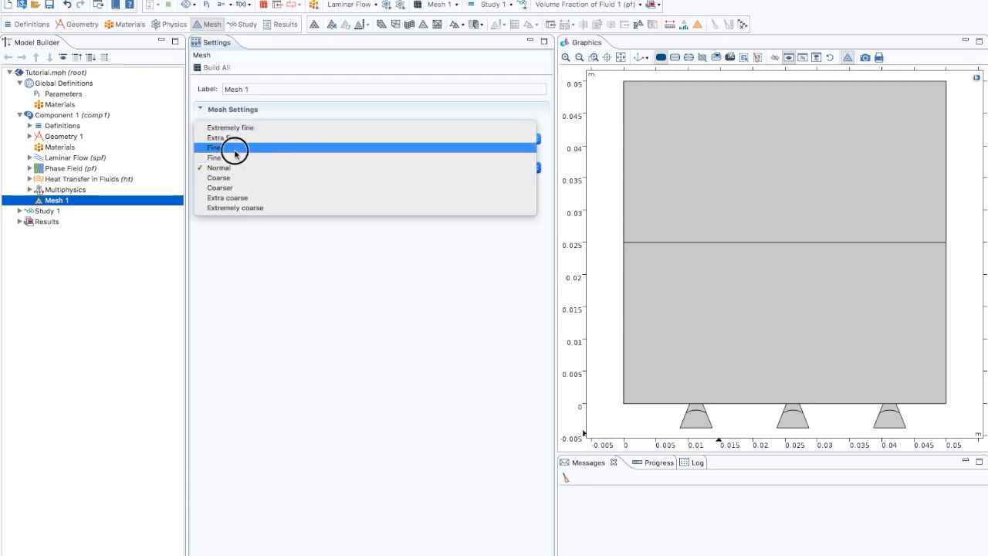
{"action": "left_click", "coordinate": [235, 150]}
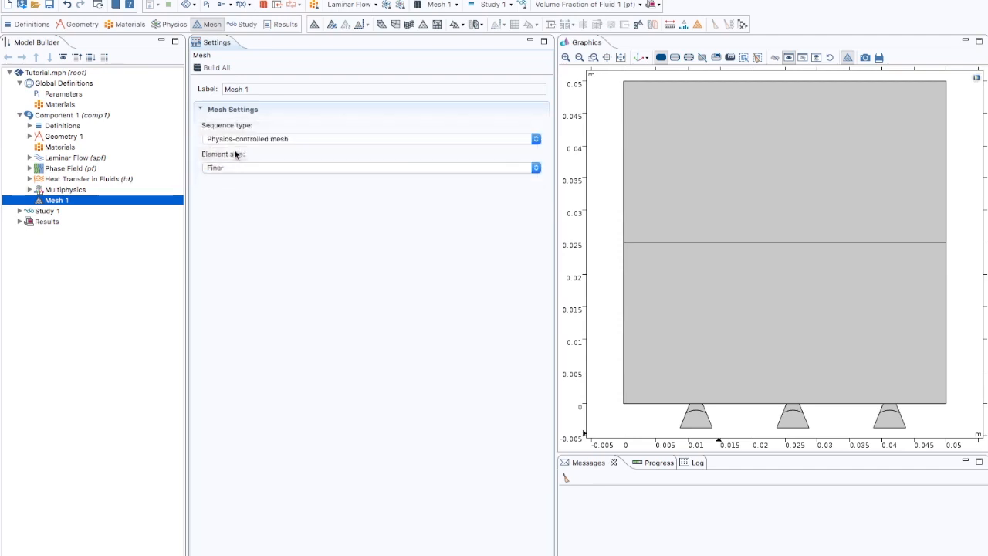
{"action": "left_click", "coordinate": [217, 69]}
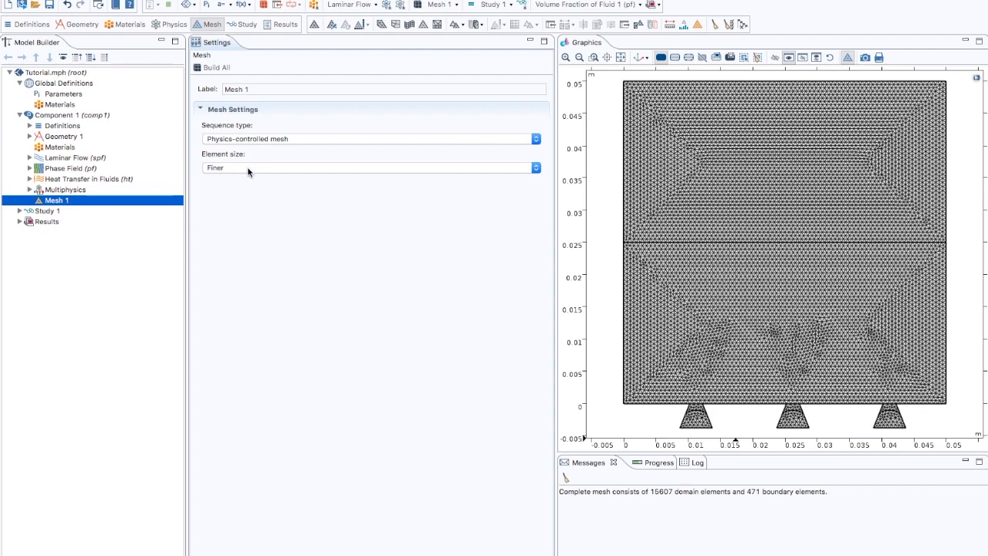
- Inspect the Phase Initialization and Time Dependent steps of Study 1
{"action": "left_click", "coordinate": [43, 214]}
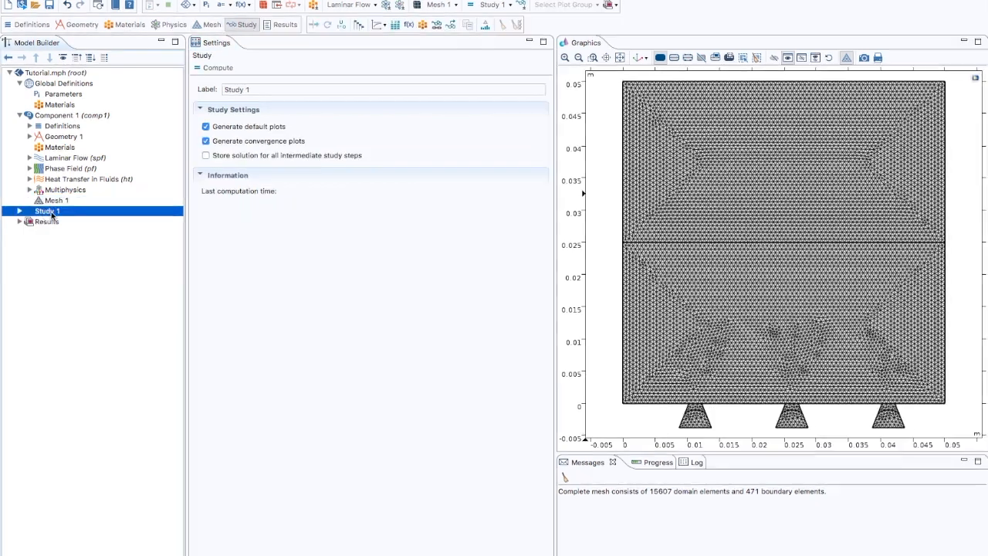
{"action": "left_click", "coordinate": [20, 211]}
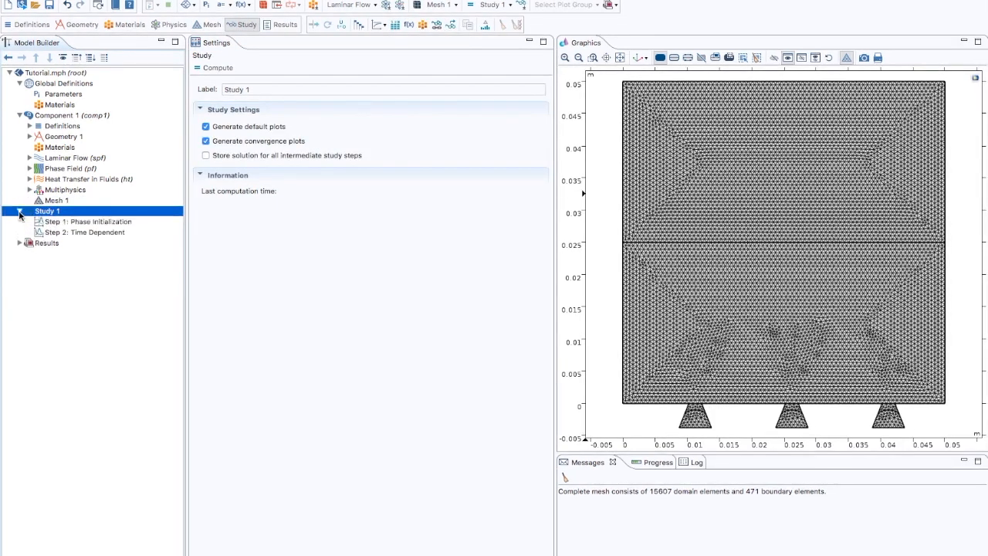
{"action": "left_click", "coordinate": [72, 222]}
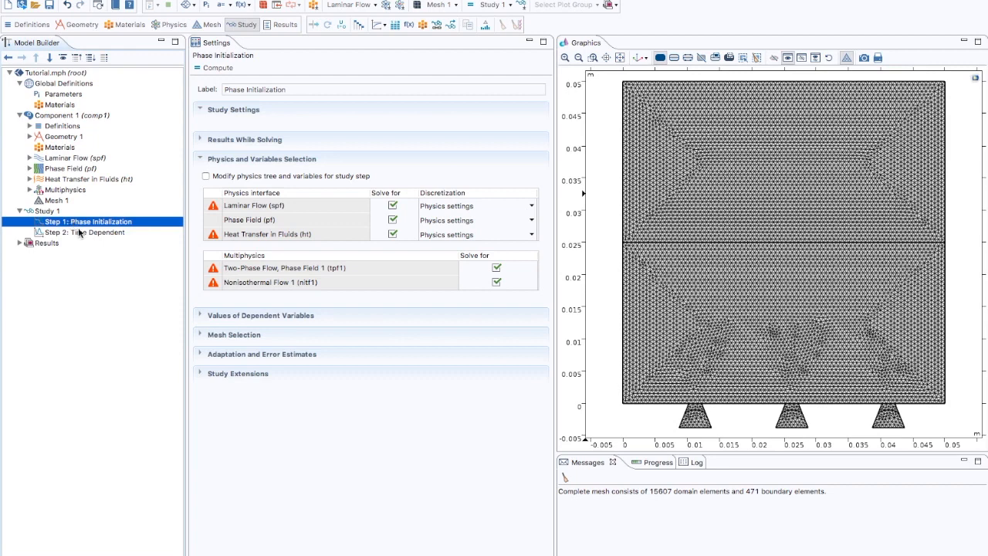
{"action": "left_click", "coordinate": [72, 234]}
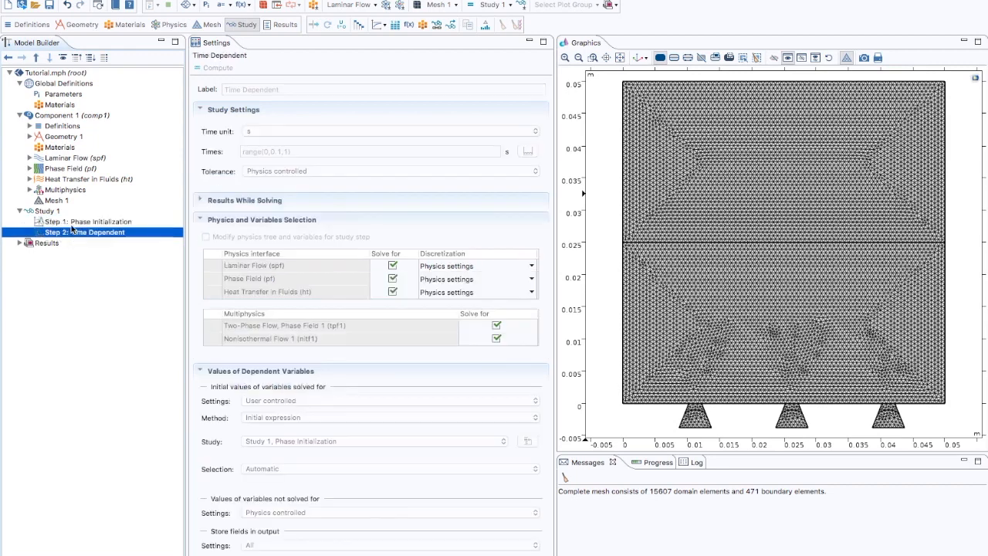
{"action": "left_click", "coordinate": [80, 223]}
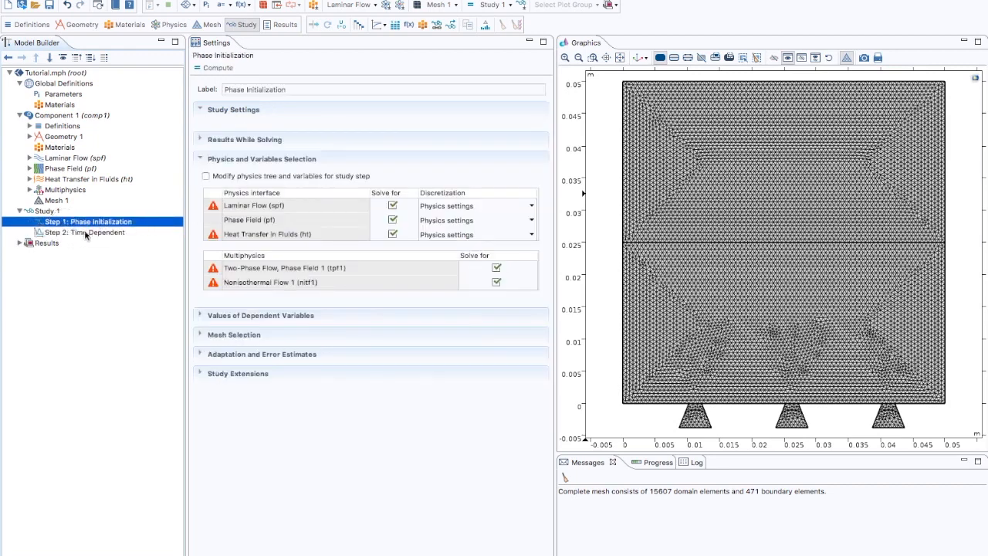
{"action": "left_click", "coordinate": [82, 234]}
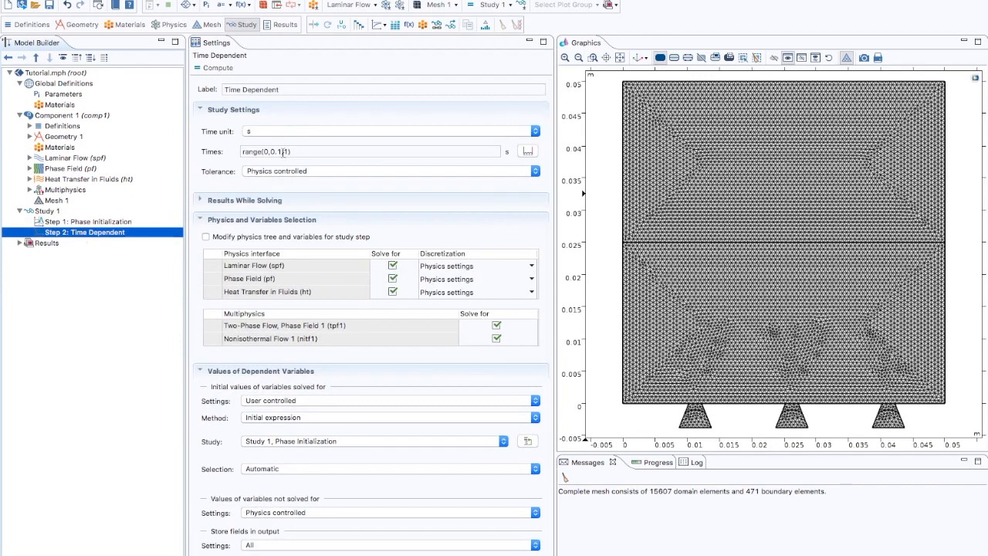
- Set the Time Dependent step's output times to range(0,0.01,1) s
{"action": "left_click", "coordinate": [283, 151]}
{"action": "double_click", "coordinate": [281, 151]}
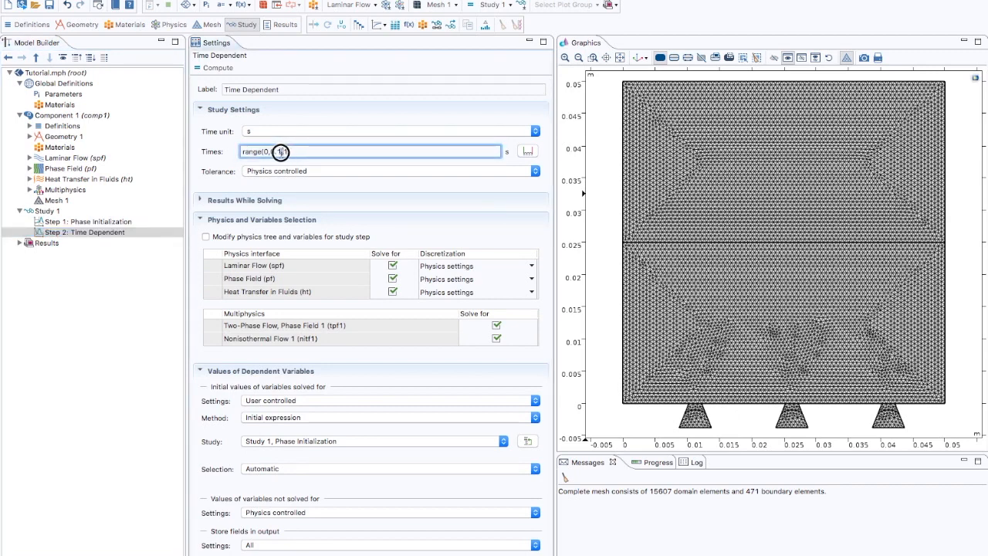
{"action": "type", "text": "01"}
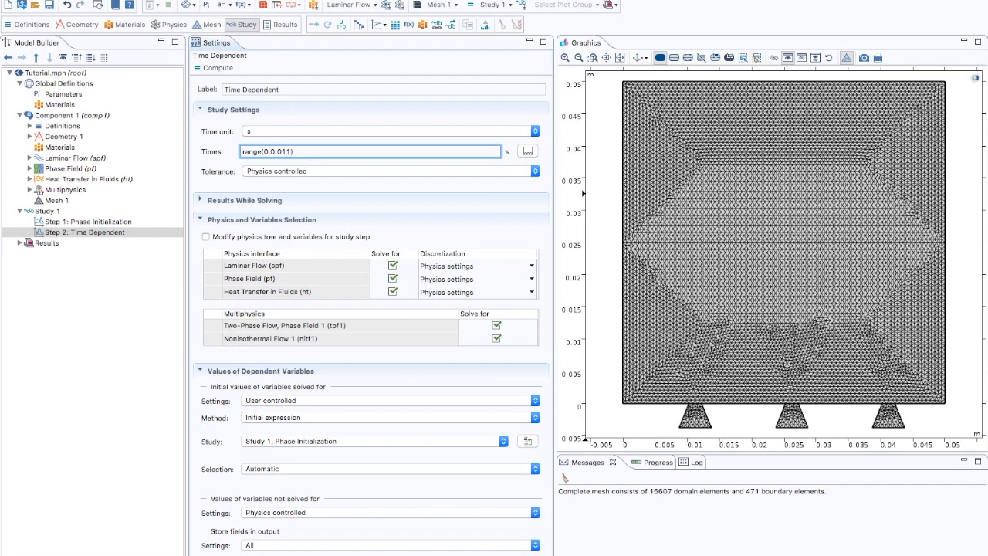
- Set the Time Dependent step's output times to range(0,0.01,2) s and compute the study
{"action": "type", "text": ","}
{"action": "key", "text": "Delete"}
{"action": "type", "text": "2"}
{"action": "left_click", "coordinate": [200, 201]}
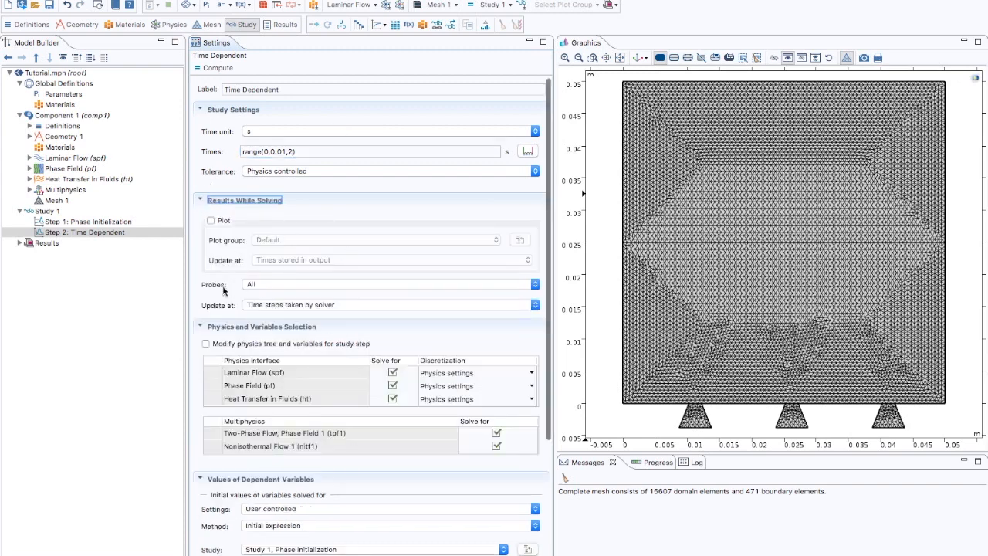
{"action": "left_click", "coordinate": [200, 200]}
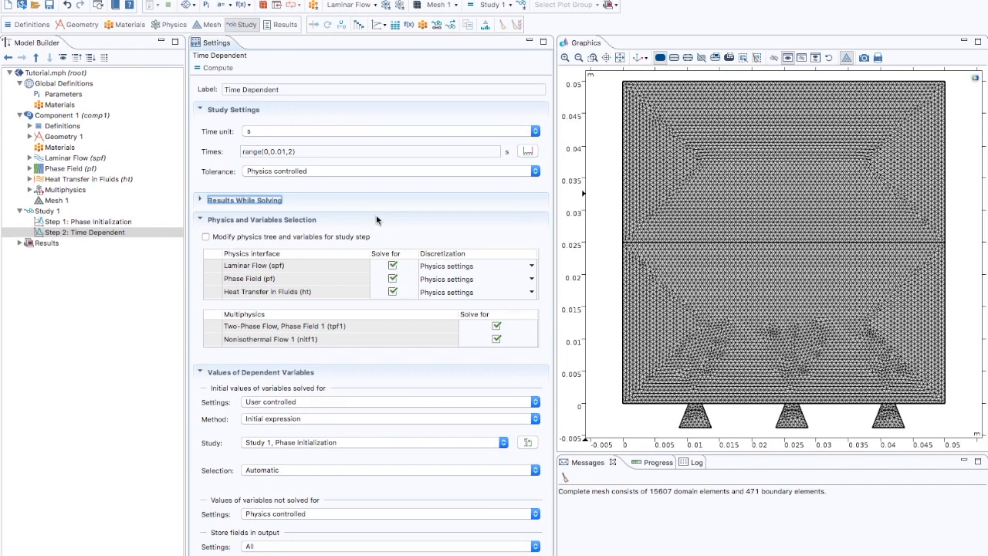
{"action": "left_click", "coordinate": [213, 67]}
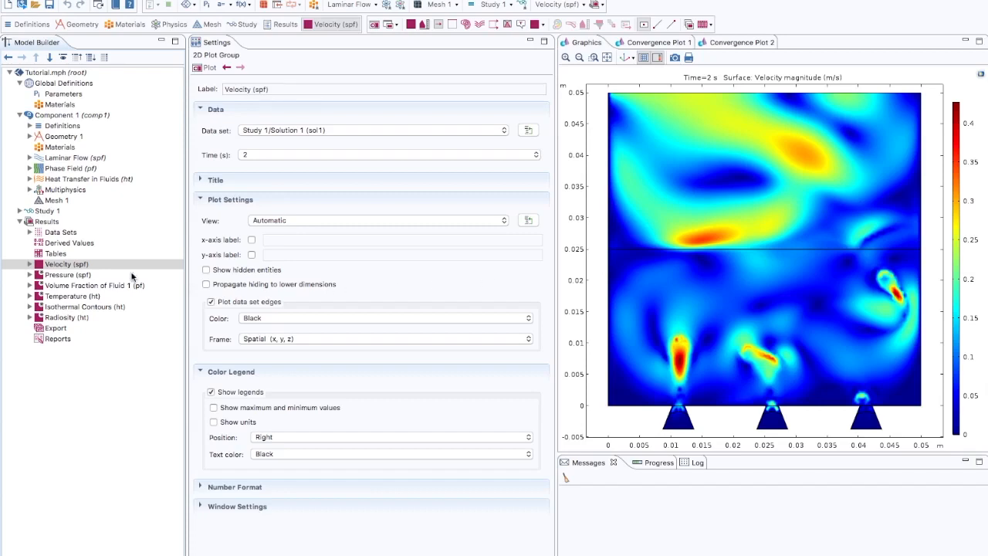
- Display the velocity plot at time 0.1 s
{"action": "left_click", "coordinate": [62, 265]}
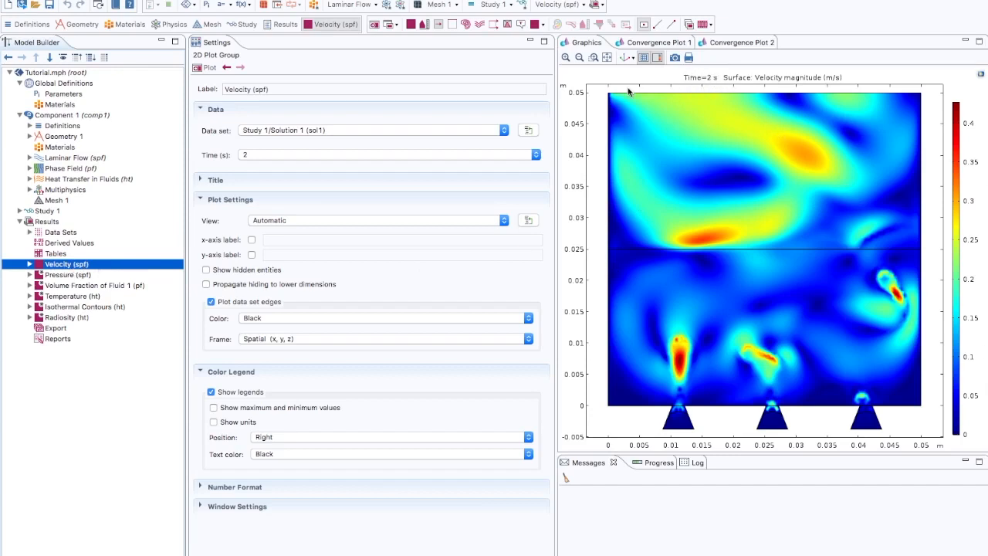
{"action": "left_click", "coordinate": [425, 154]}
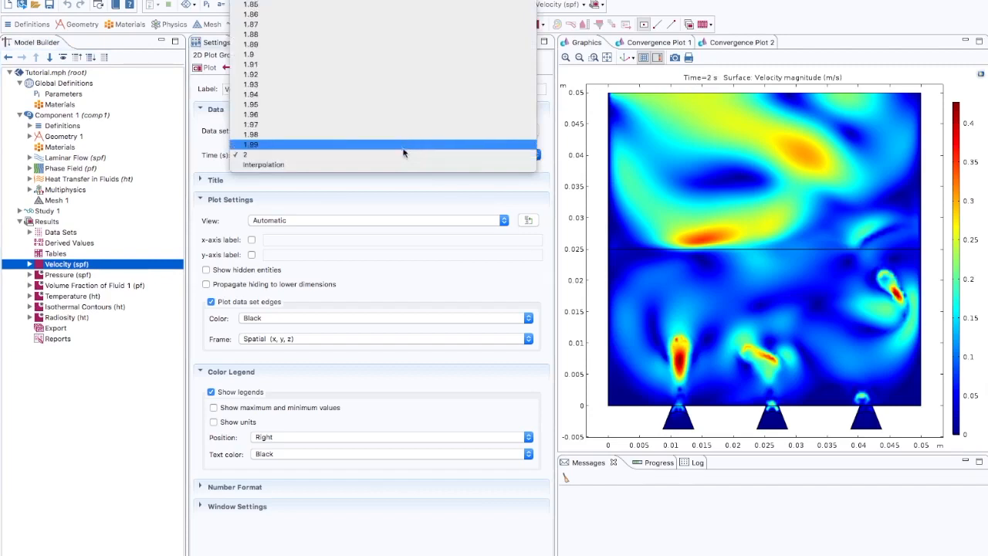
{"action": "scroll", "coordinate": [403, 151], "scroll_direction": "up", "scroll_amount": 10}
{"action": "scroll", "coordinate": [404, 136], "scroll_direction": "up", "scroll_amount": 10}
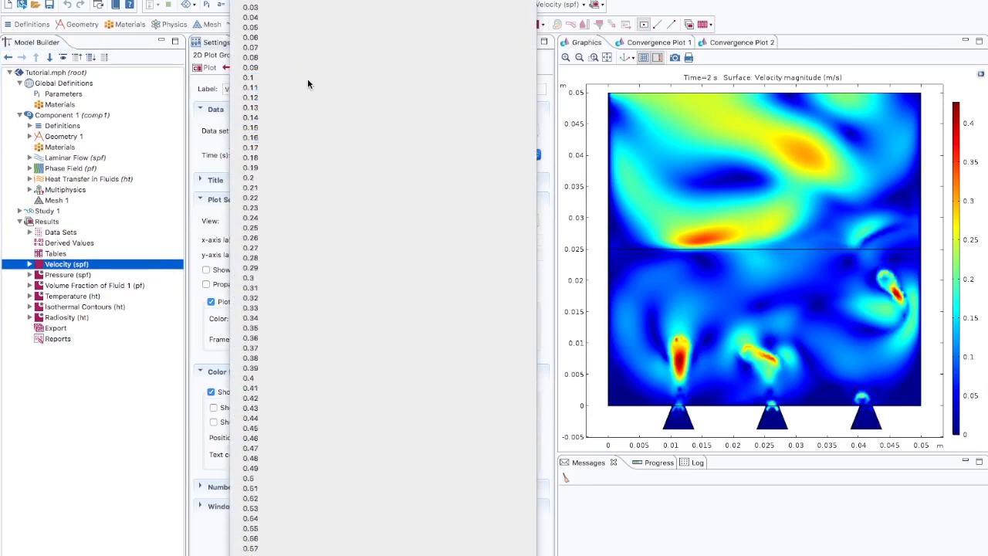
{"action": "left_click", "coordinate": [307, 78]}
{"action": "left_click", "coordinate": [207, 69]}
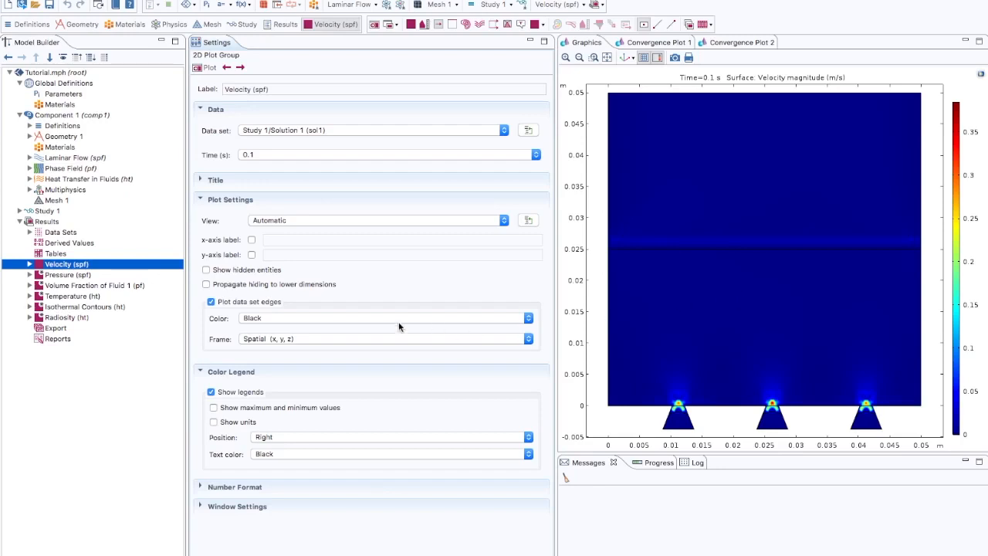
- Create a player animation of the Volume Fraction of Fluid 1 plot and play it
{"action": "left_click", "coordinate": [96, 285]}
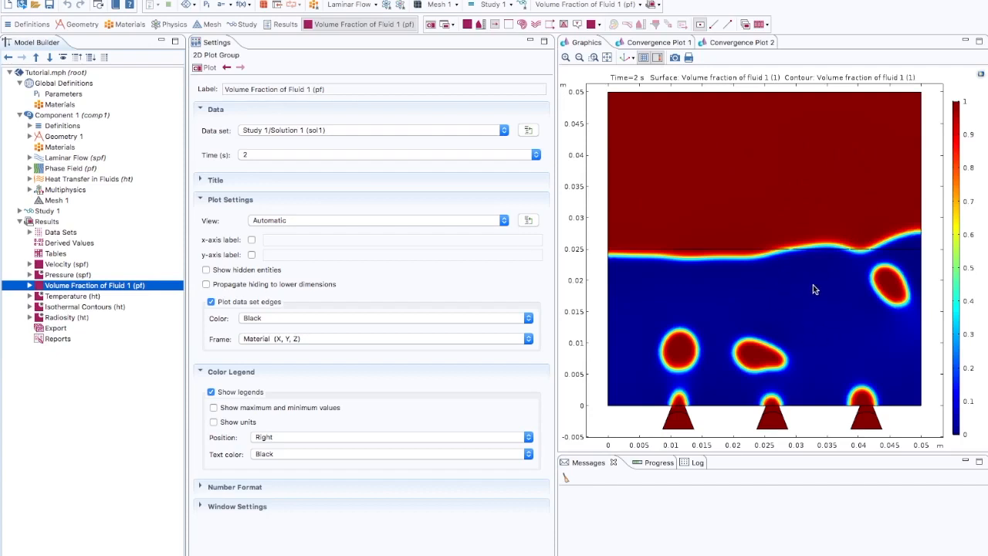
{"action": "left_click", "coordinate": [766, 25]}
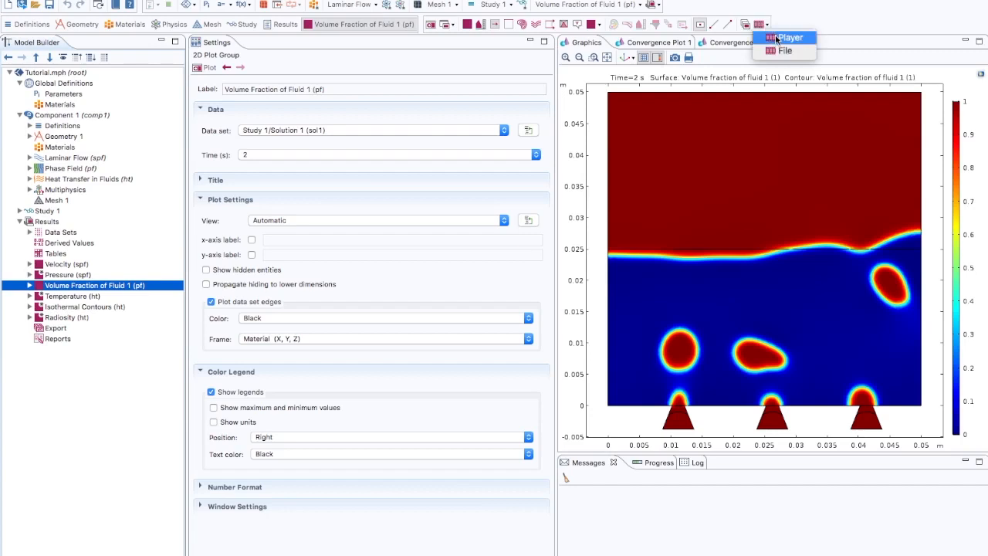
{"action": "left_click", "coordinate": [777, 38]}
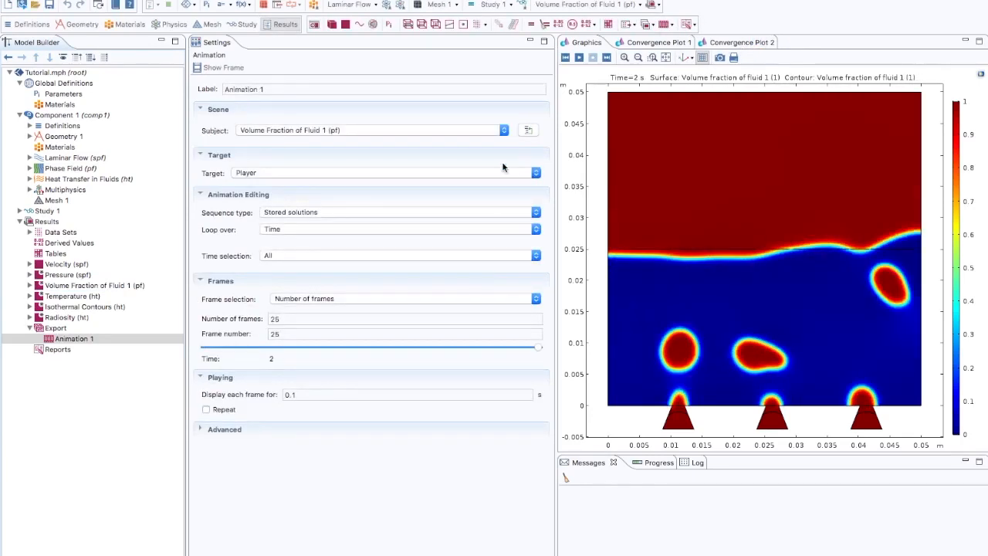
{"action": "left_click", "coordinate": [281, 176]}
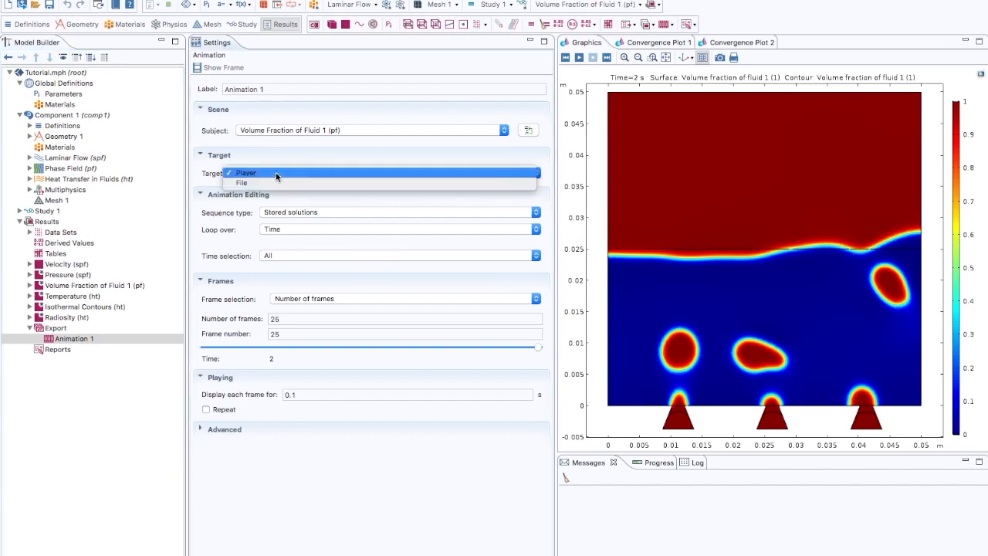
{"action": "left_click", "coordinate": [265, 176]}
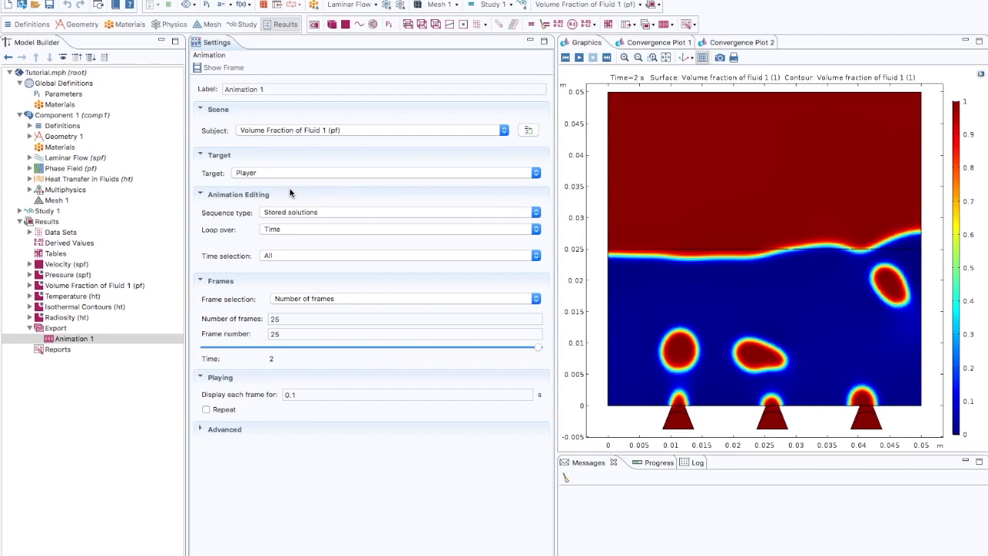
{"action": "left_click", "coordinate": [579, 59]}
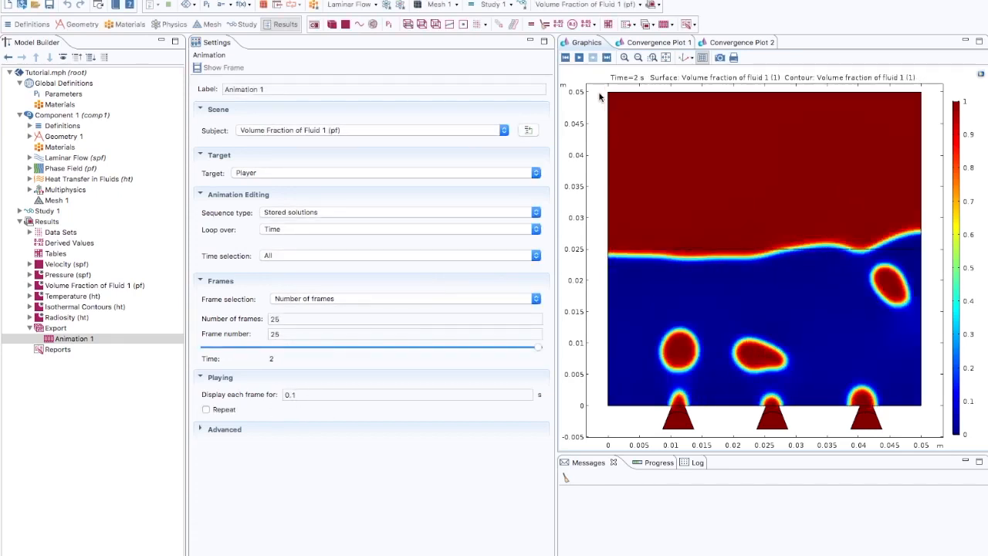
{"action": "left_click", "coordinate": [579, 58]}
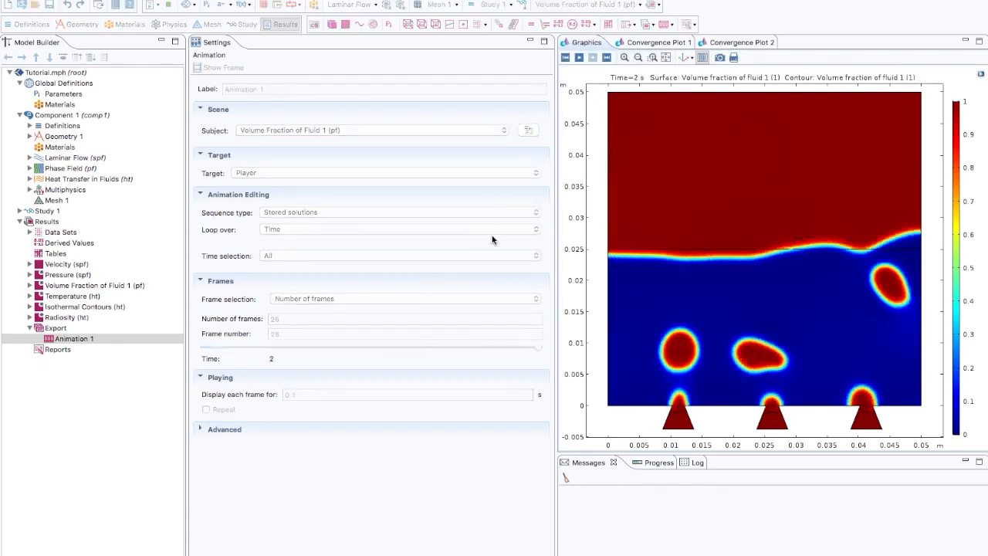
- Set the animation to display each frame for 1 s and play it again
{"action": "left_click", "coordinate": [286, 394]}
{"action": "double_click", "coordinate": [286, 394]}
{"action": "type", "text": "1"}
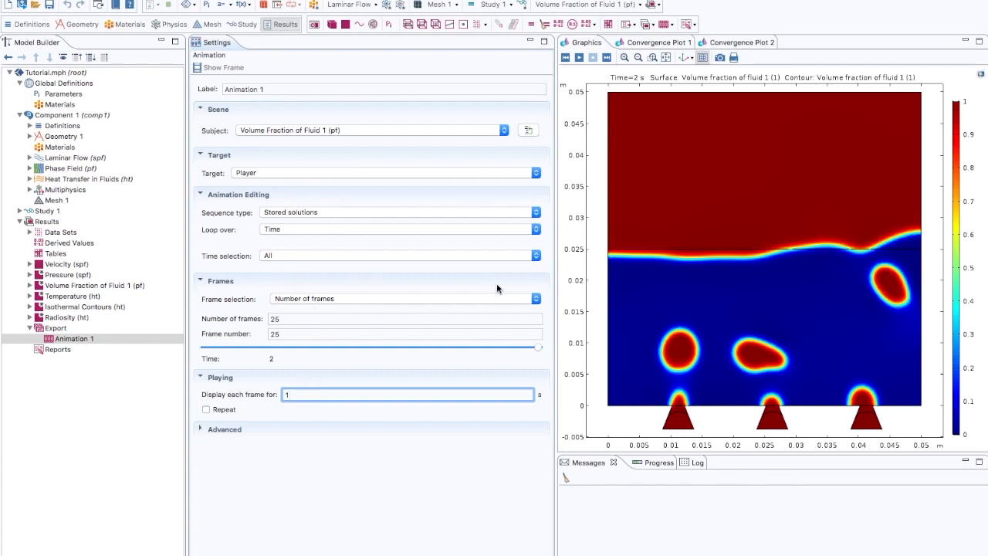
{"action": "left_click", "coordinate": [579, 59]}
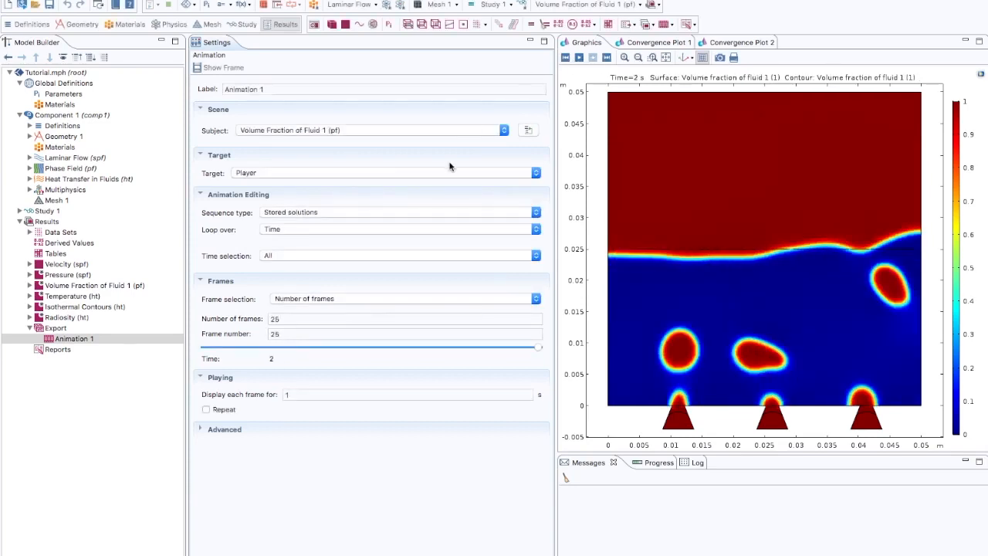
- View the Temperature and Isothermal Contours plots
{"action": "left_click", "coordinate": [65, 297]}
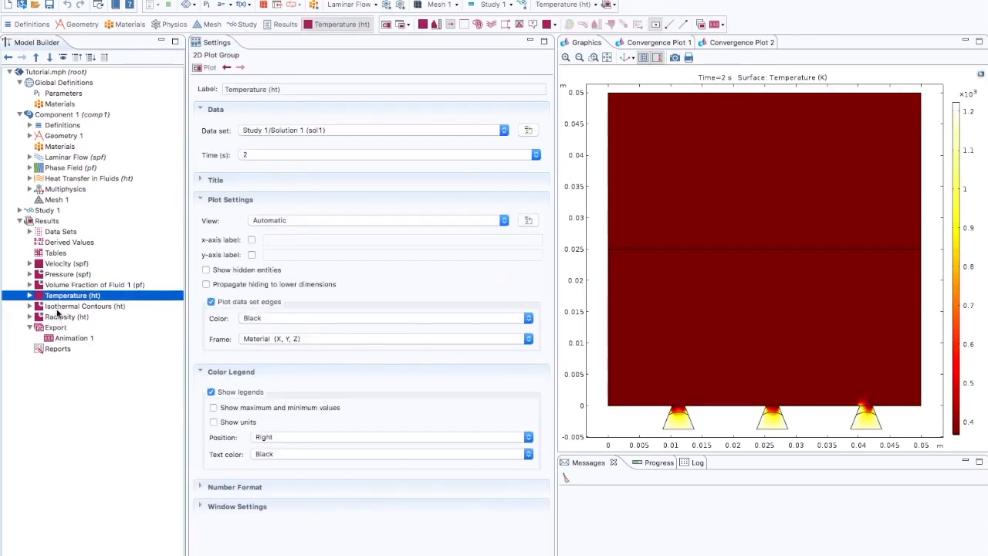
{"action": "left_click", "coordinate": [57, 307]}
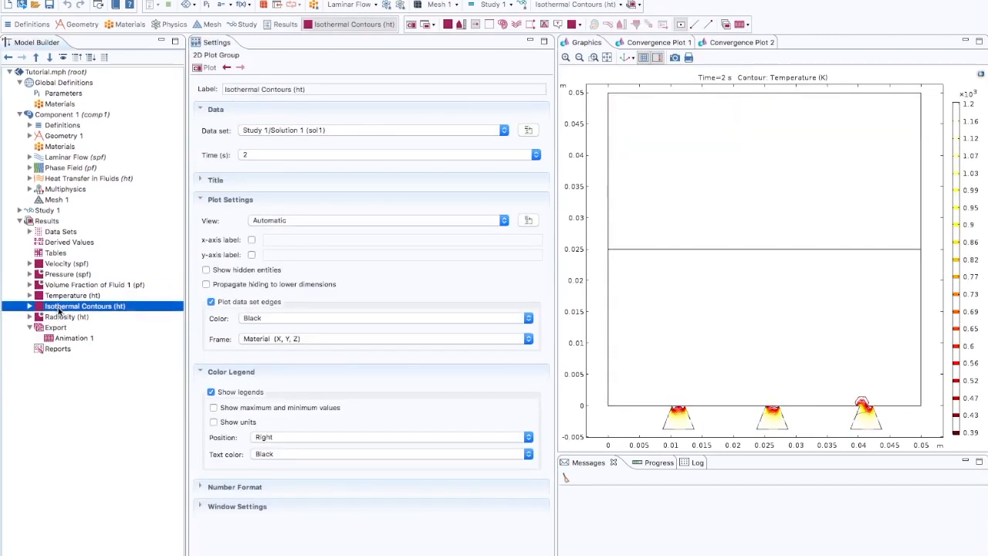
- Add a new 2D plot group under Results and give it a Surface plot
{"action": "left_click", "coordinate": [46, 222]}
{"action": "right_click", "coordinate": [47, 223]}
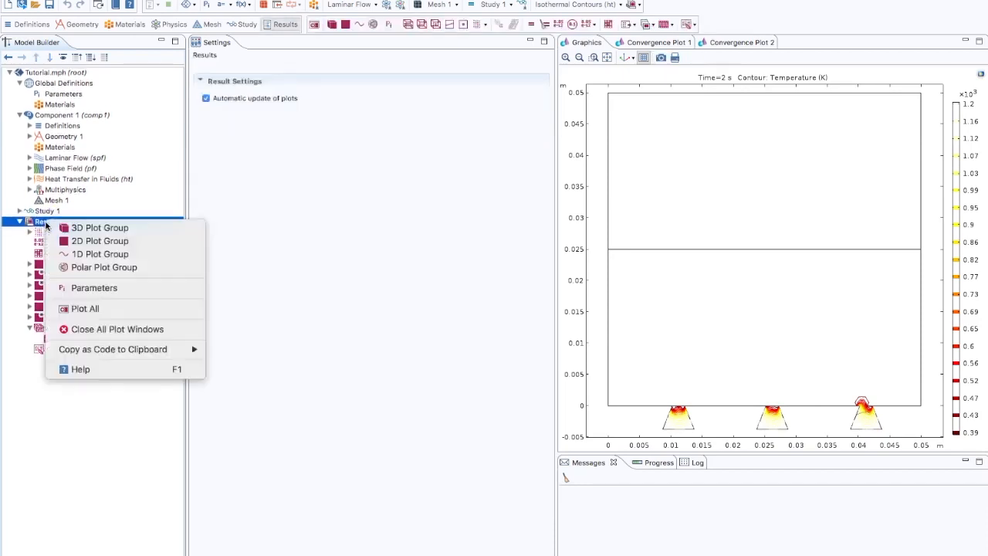
{"action": "left_click", "coordinate": [88, 241]}
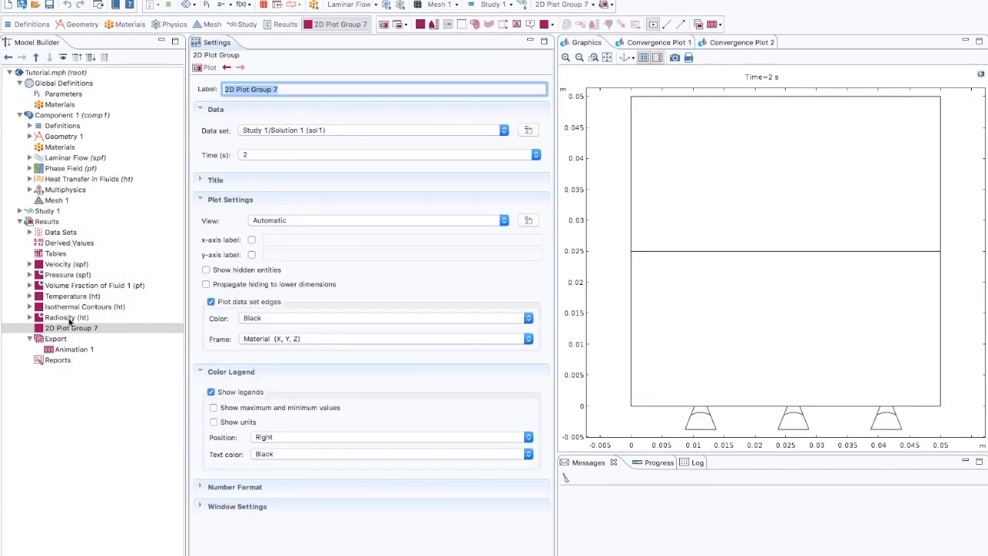
{"action": "left_click", "coordinate": [72, 330]}
{"action": "right_click", "coordinate": [73, 330]}
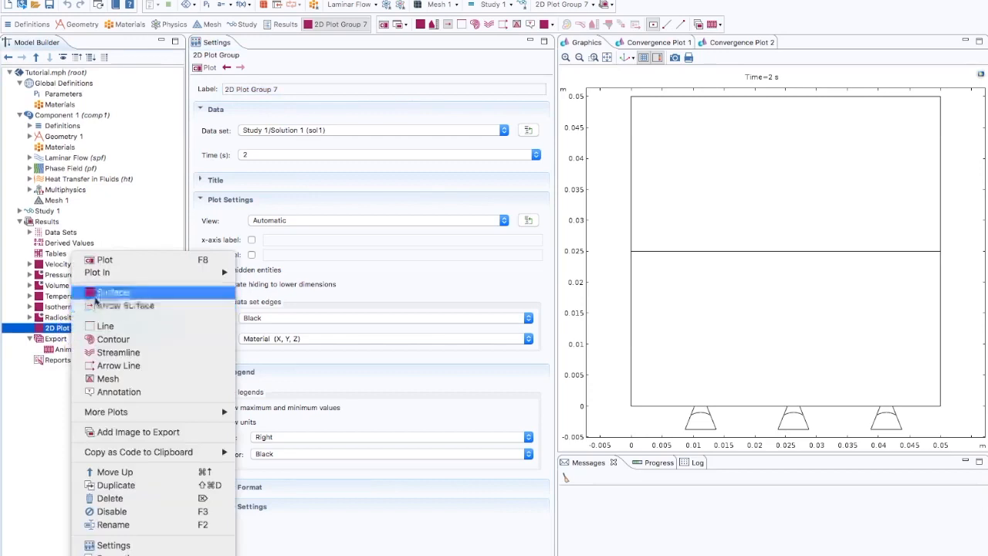
{"action": "left_click", "coordinate": [112, 293]}
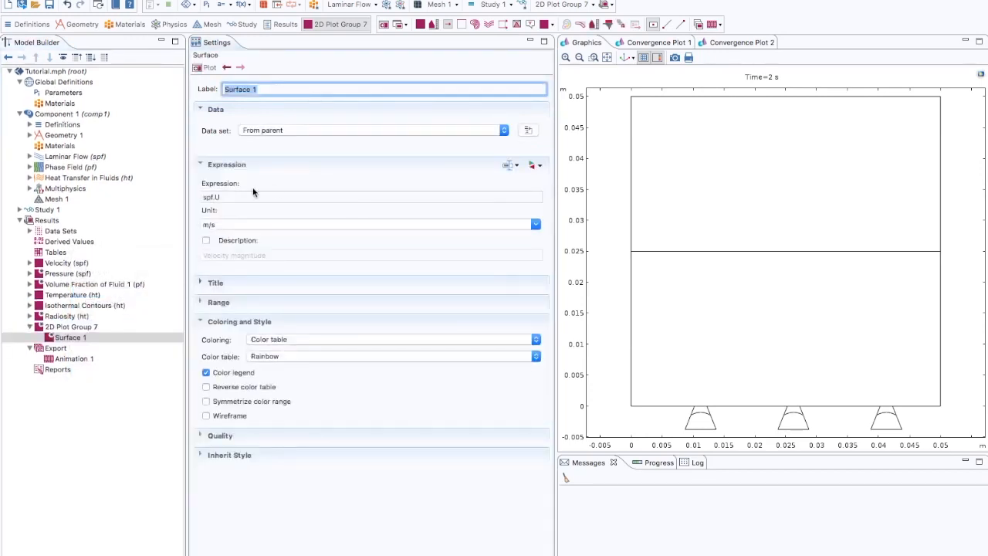
- Set the surface expression to the phase field variable phipf and plot it
{"action": "left_click", "coordinate": [207, 198]}
{"action": "left_click", "coordinate": [224, 198]}
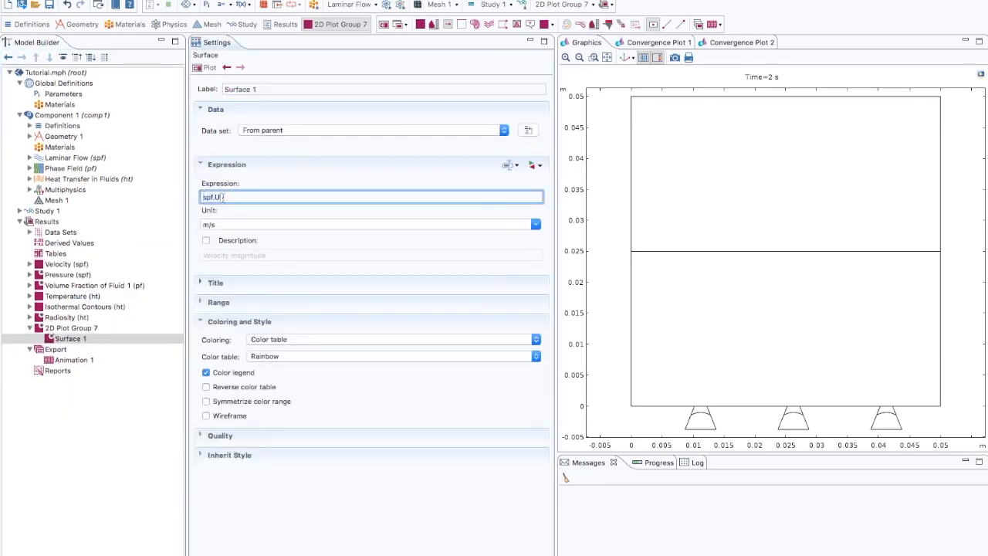
{"action": "left_click", "coordinate": [541, 168]}
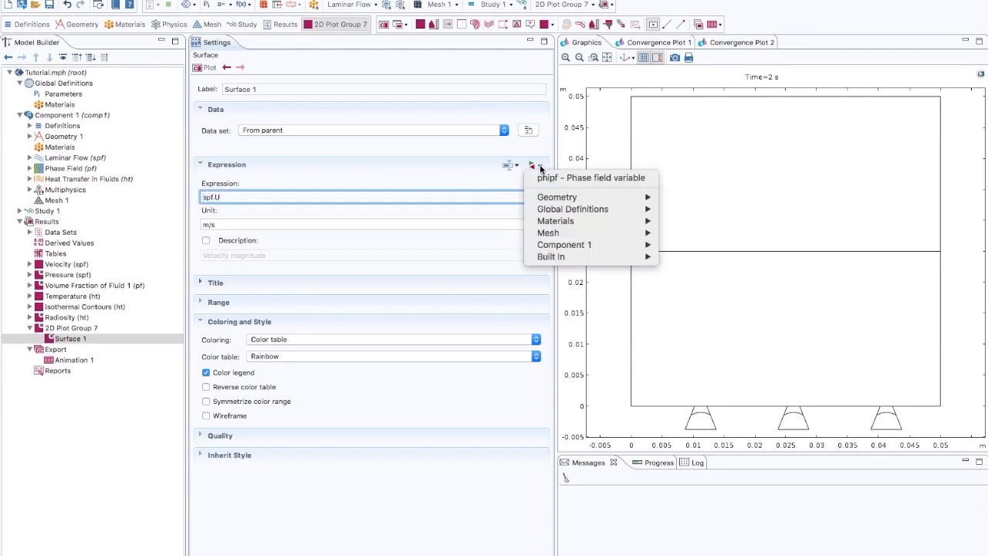
{"action": "mouse_move", "coordinate": [543, 199]}
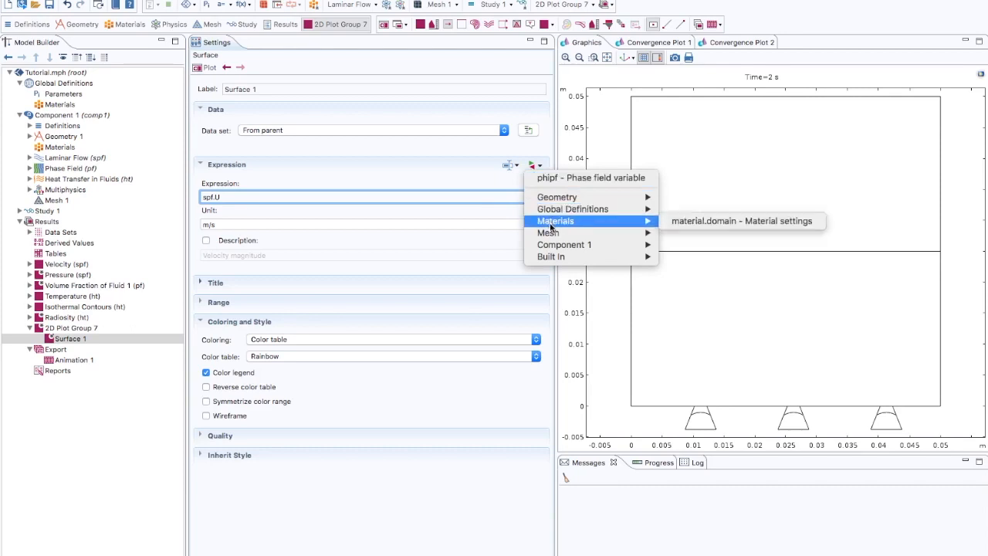
{"action": "mouse_move", "coordinate": [553, 236]}
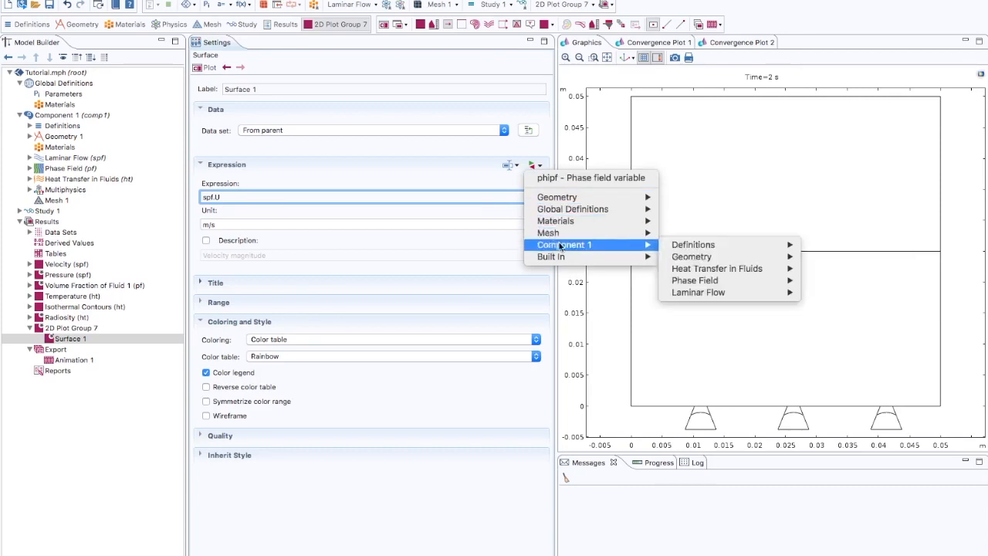
{"action": "mouse_move", "coordinate": [703, 292]}
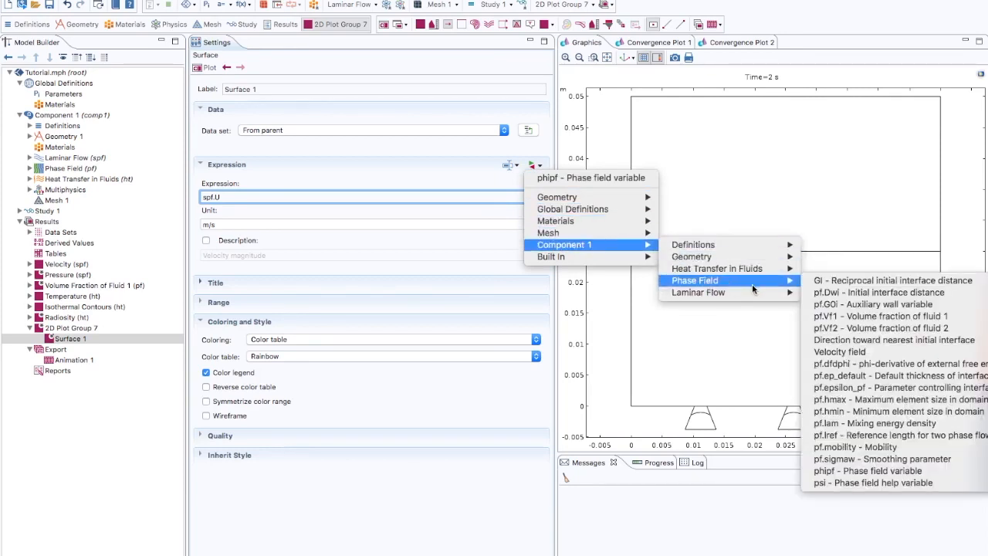
{"action": "mouse_move", "coordinate": [773, 287]}
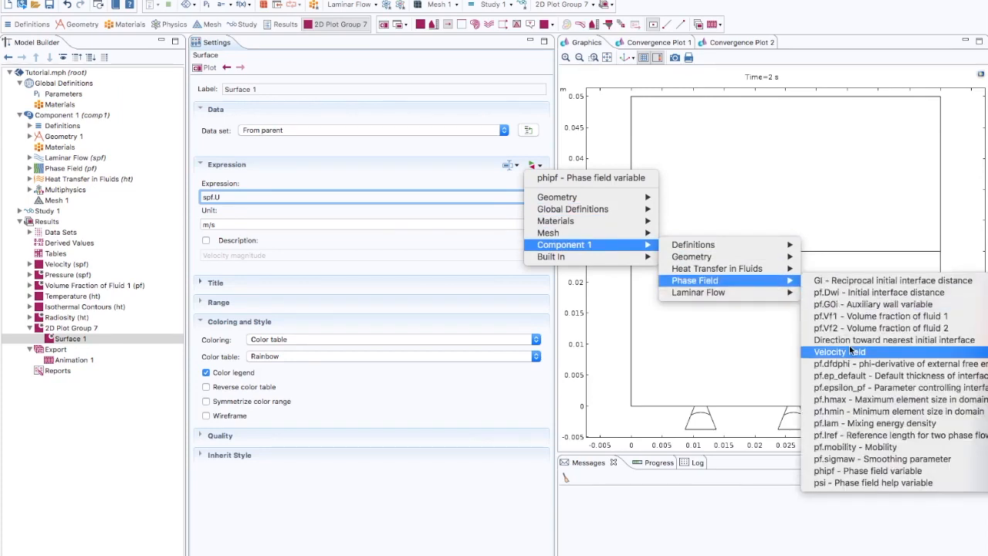
{"action": "left_click", "coordinate": [869, 473]}
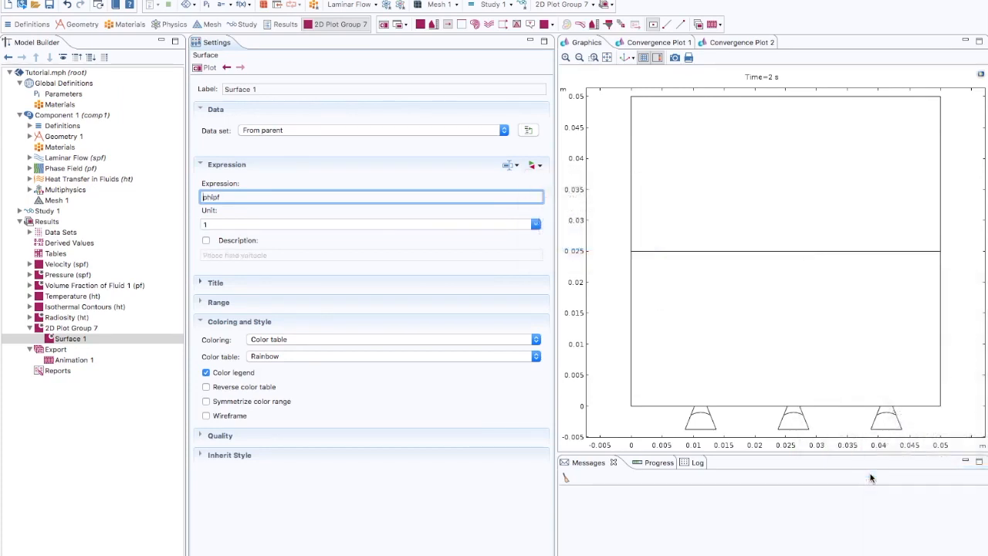
{"action": "left_click", "coordinate": [204, 69]}
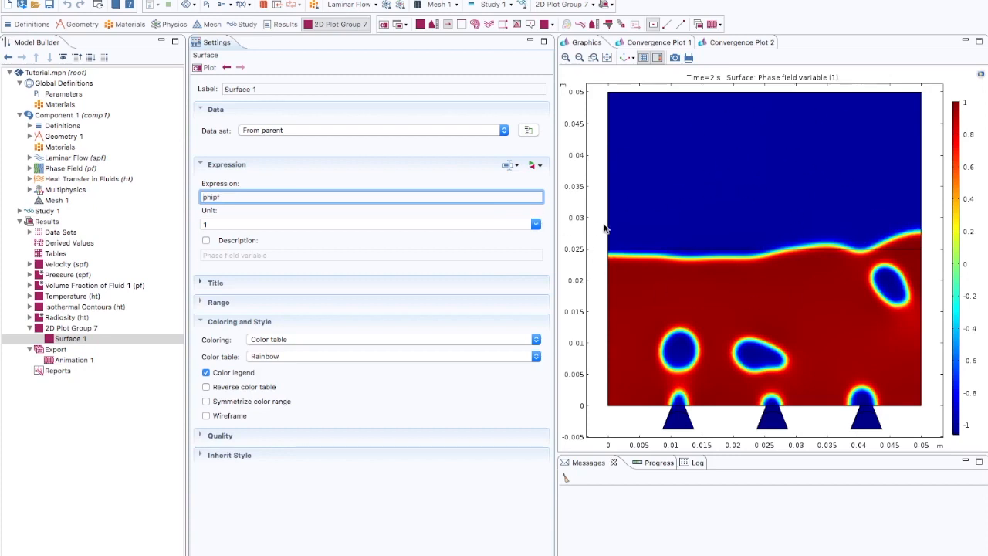
- Check the available time values of the new 2D plot group
{"action": "left_click", "coordinate": [85, 329]}
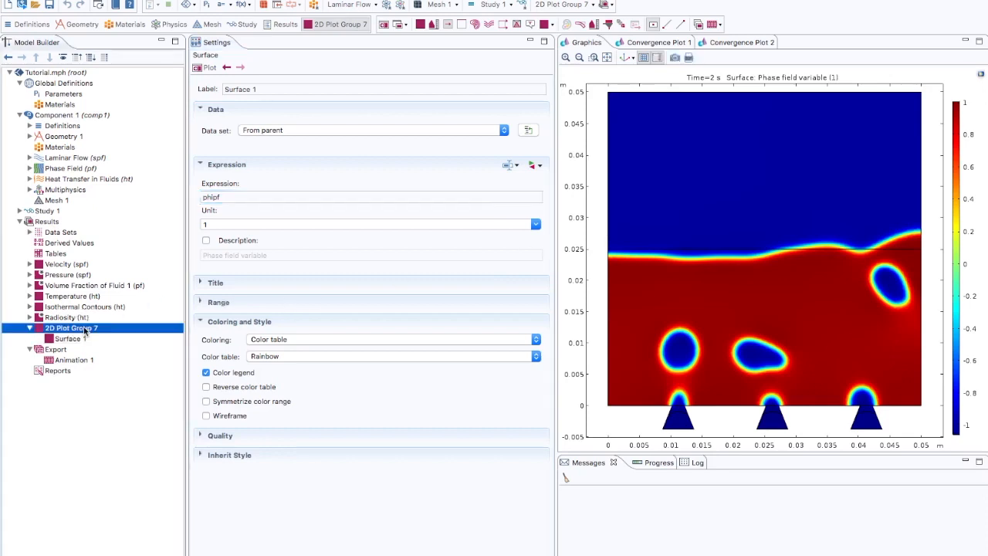
{"action": "left_click", "coordinate": [255, 155]}
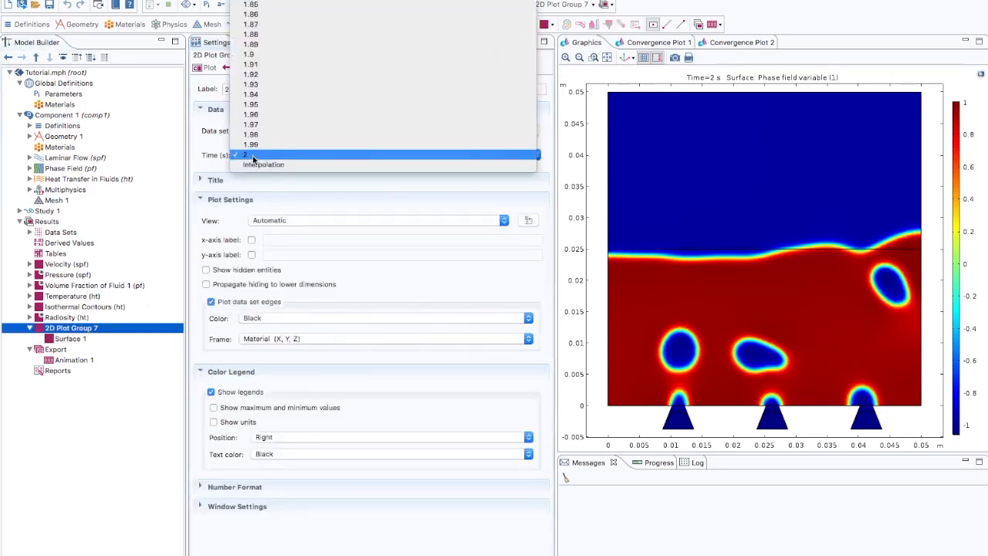
{"action": "left_click", "coordinate": [210, 161]}
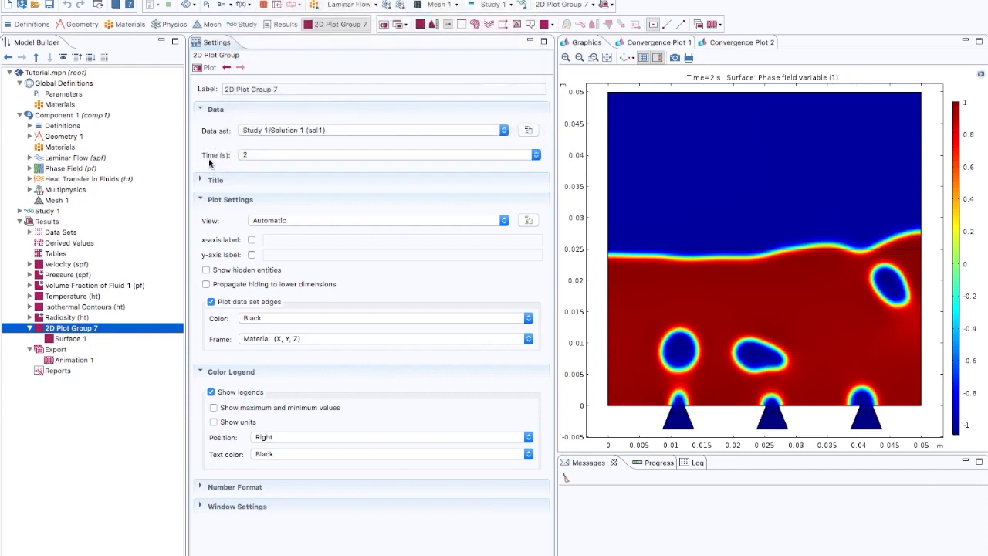